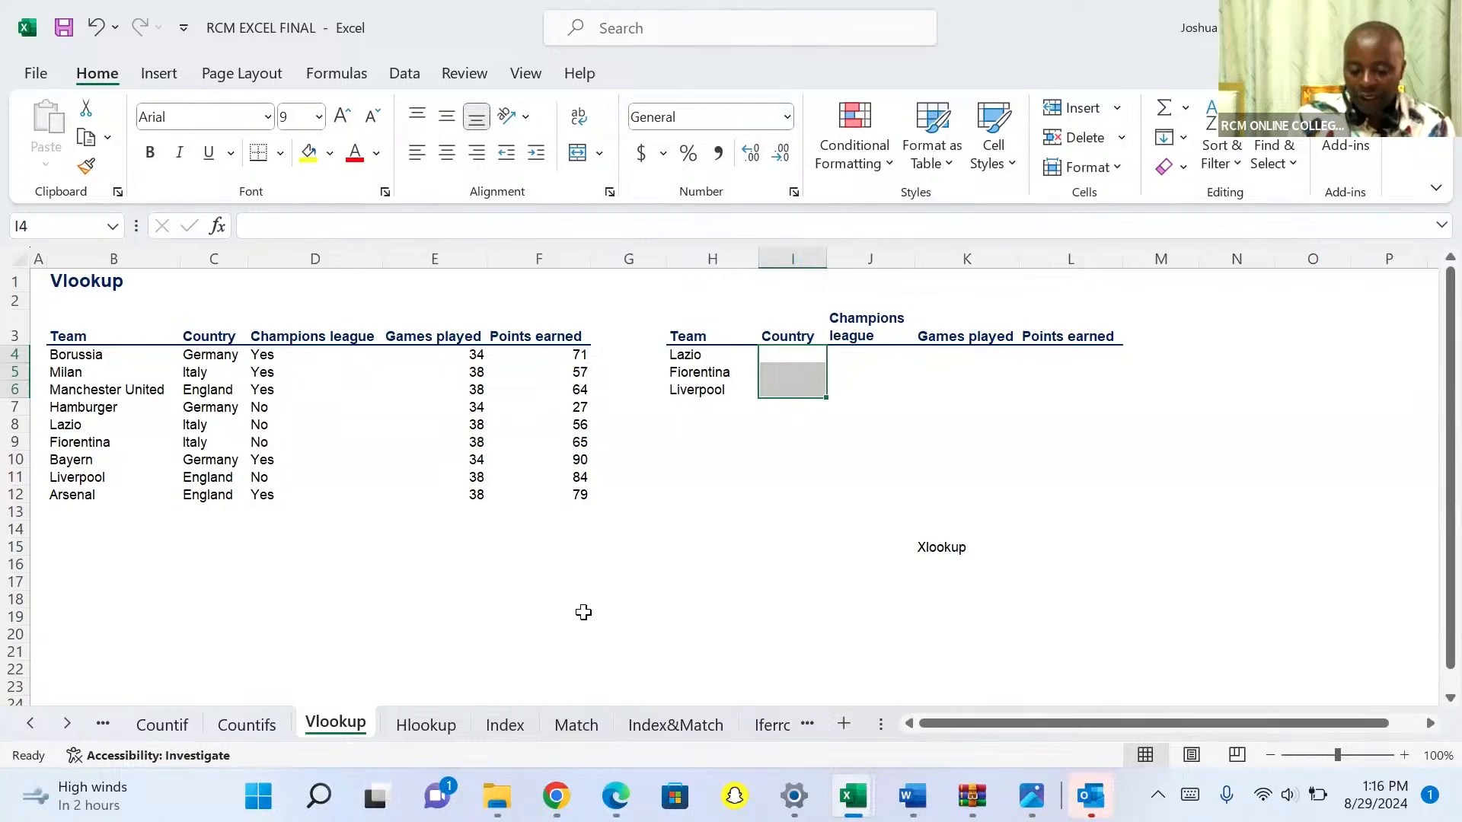
- Clear the teams Fiorentina and Liverpool from cells H5 and H6 of the lookup table
key("alt+Tab")
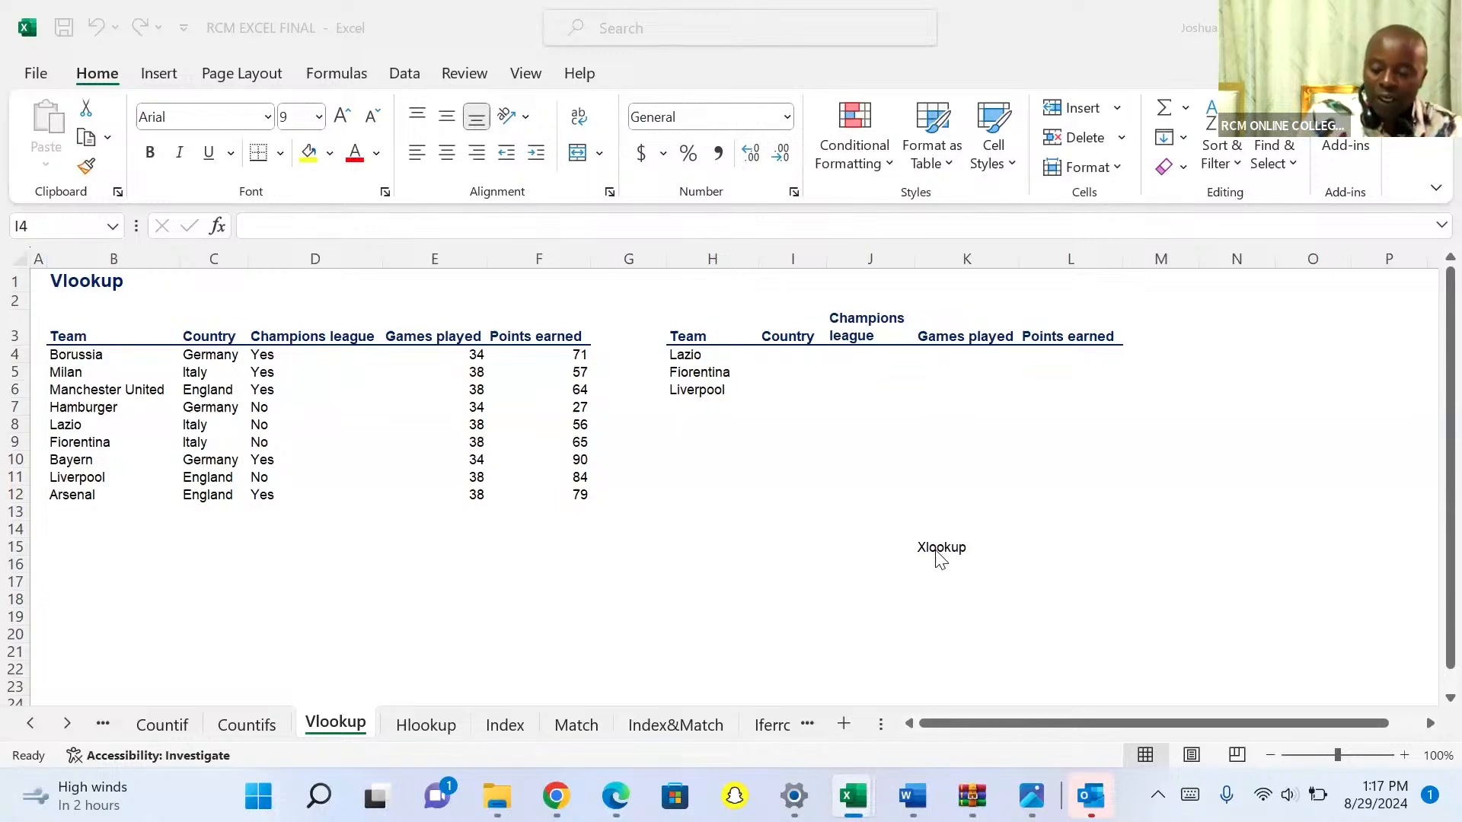
left_click(716, 374)
key("Delete")
left_click(709, 390)
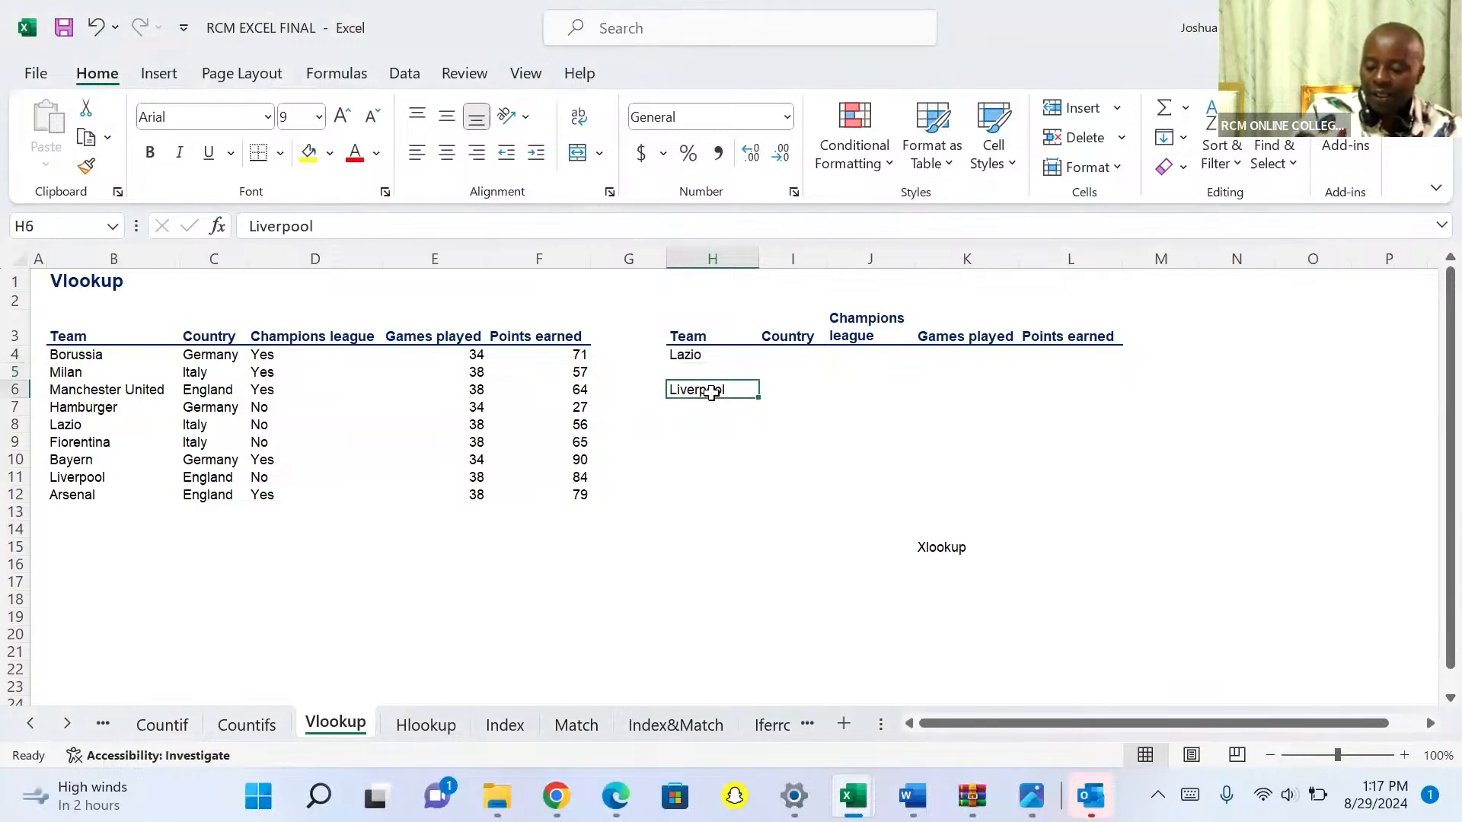
key("Delete")
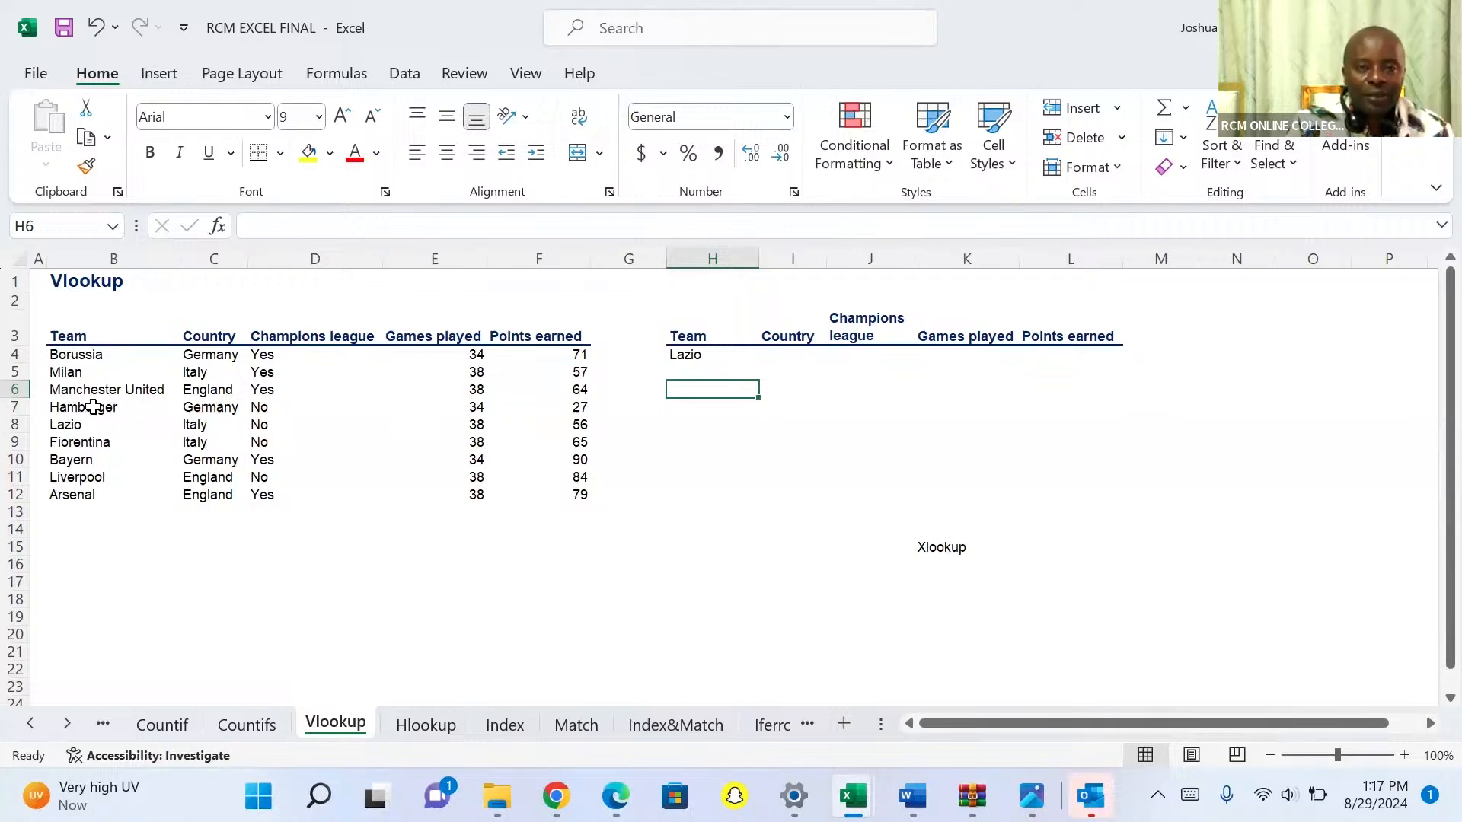
- Enter the note "Verticallycolumn=" in cell J10 and the note "Vlookup" in cell J12
left_click(885, 462)
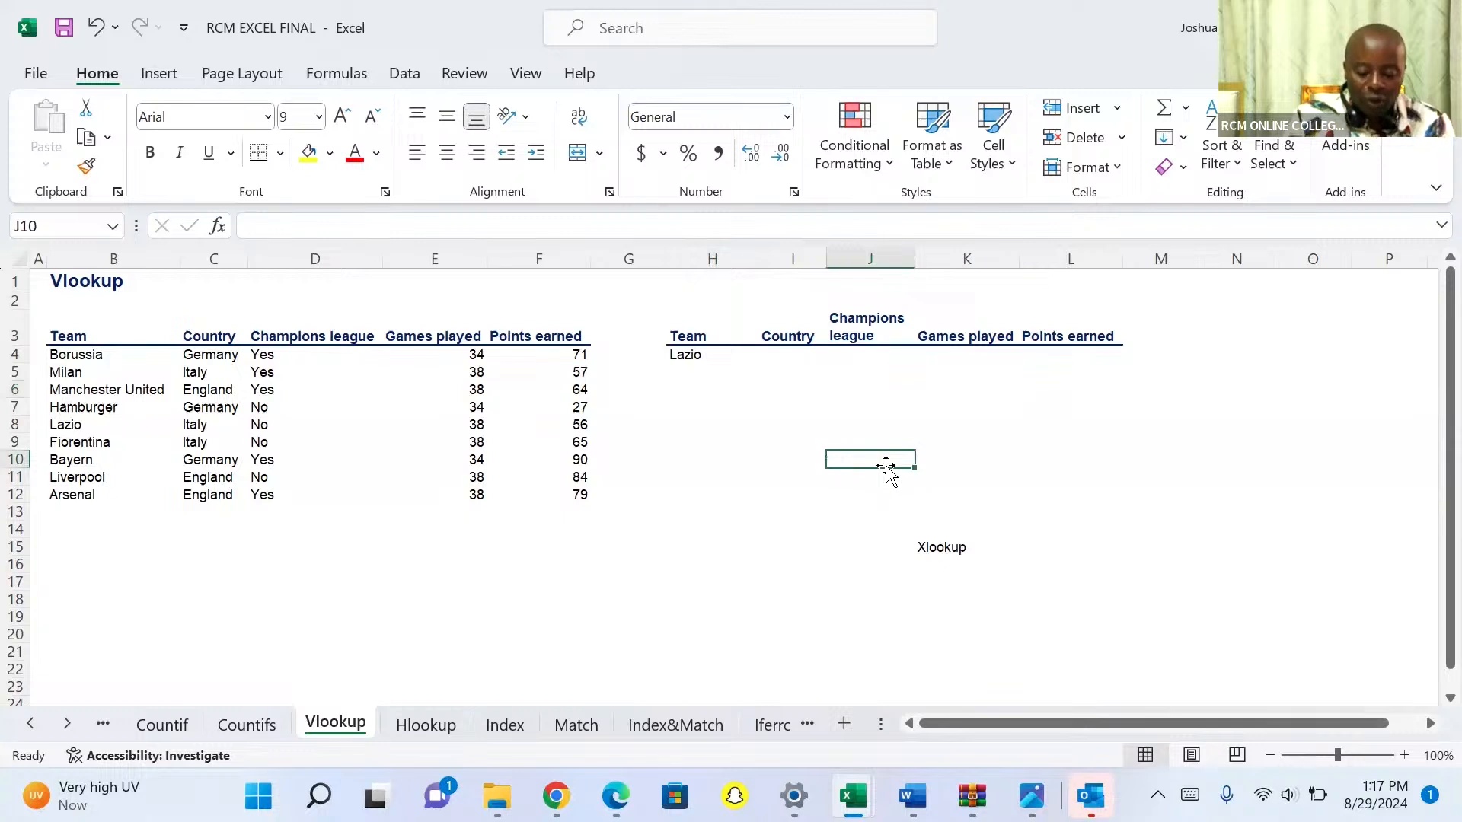
type("Vertically")
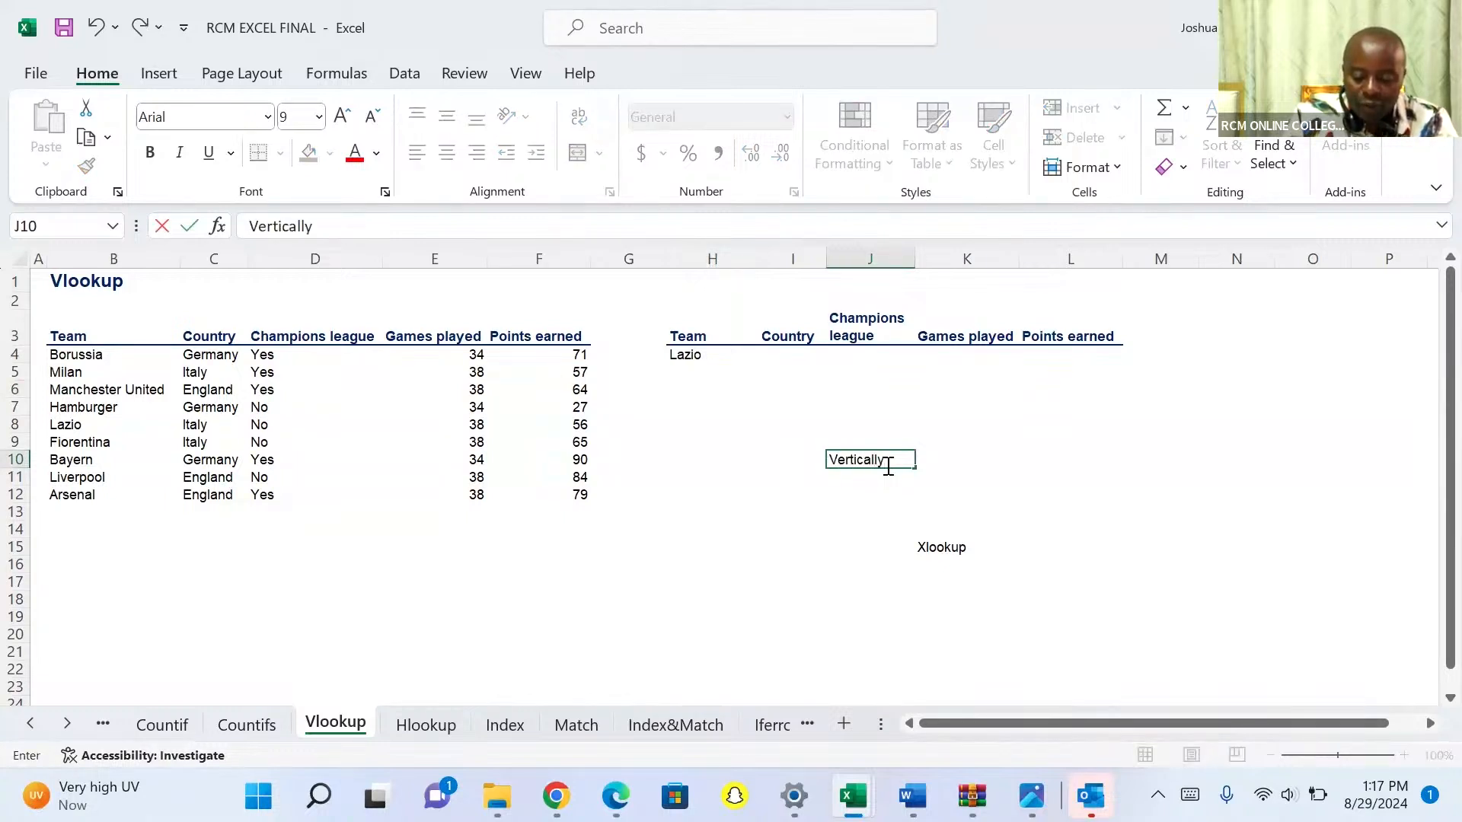
type("=")
left_click(887, 467)
type("column")
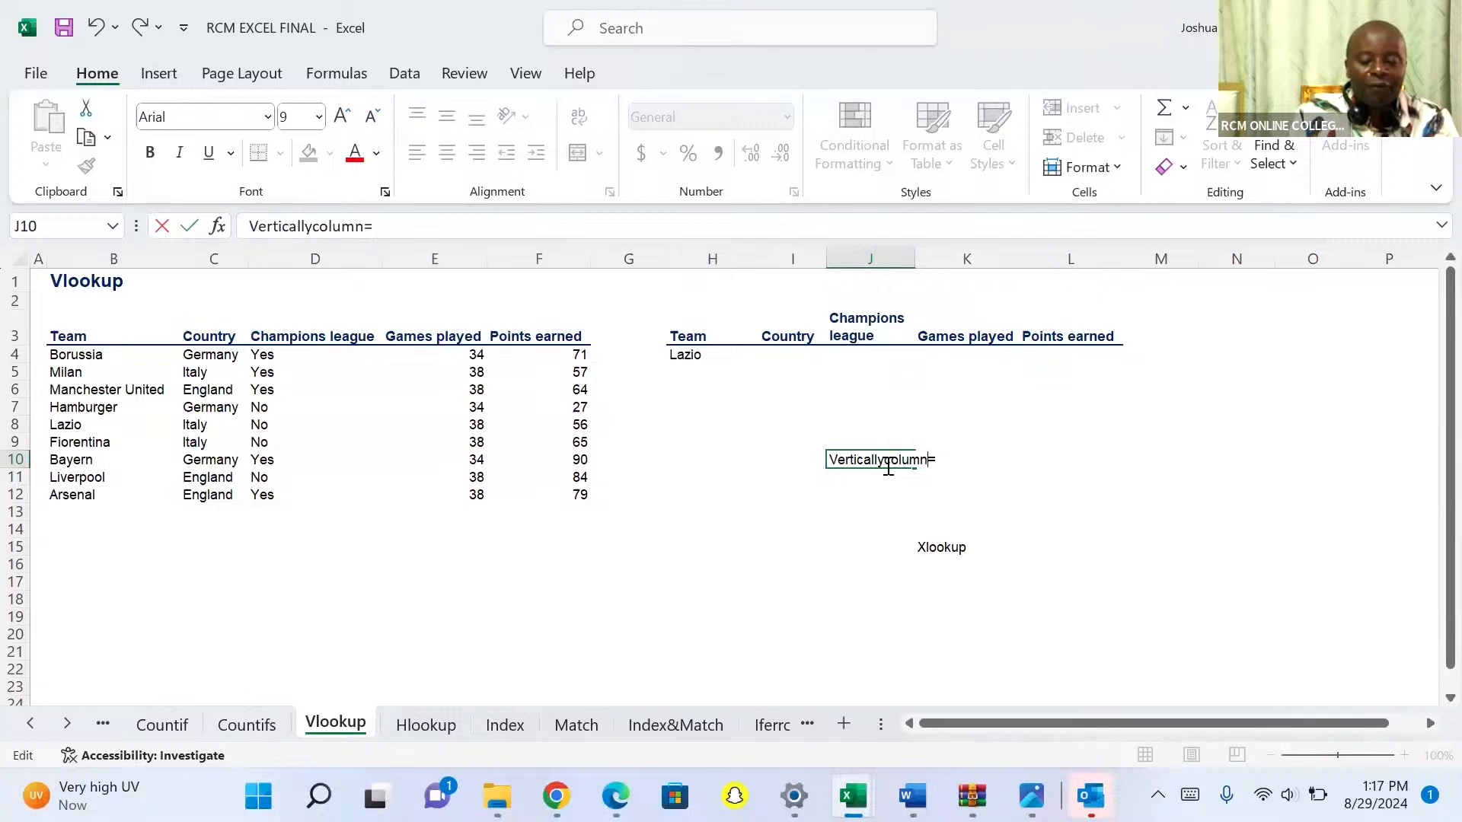
left_click(862, 495)
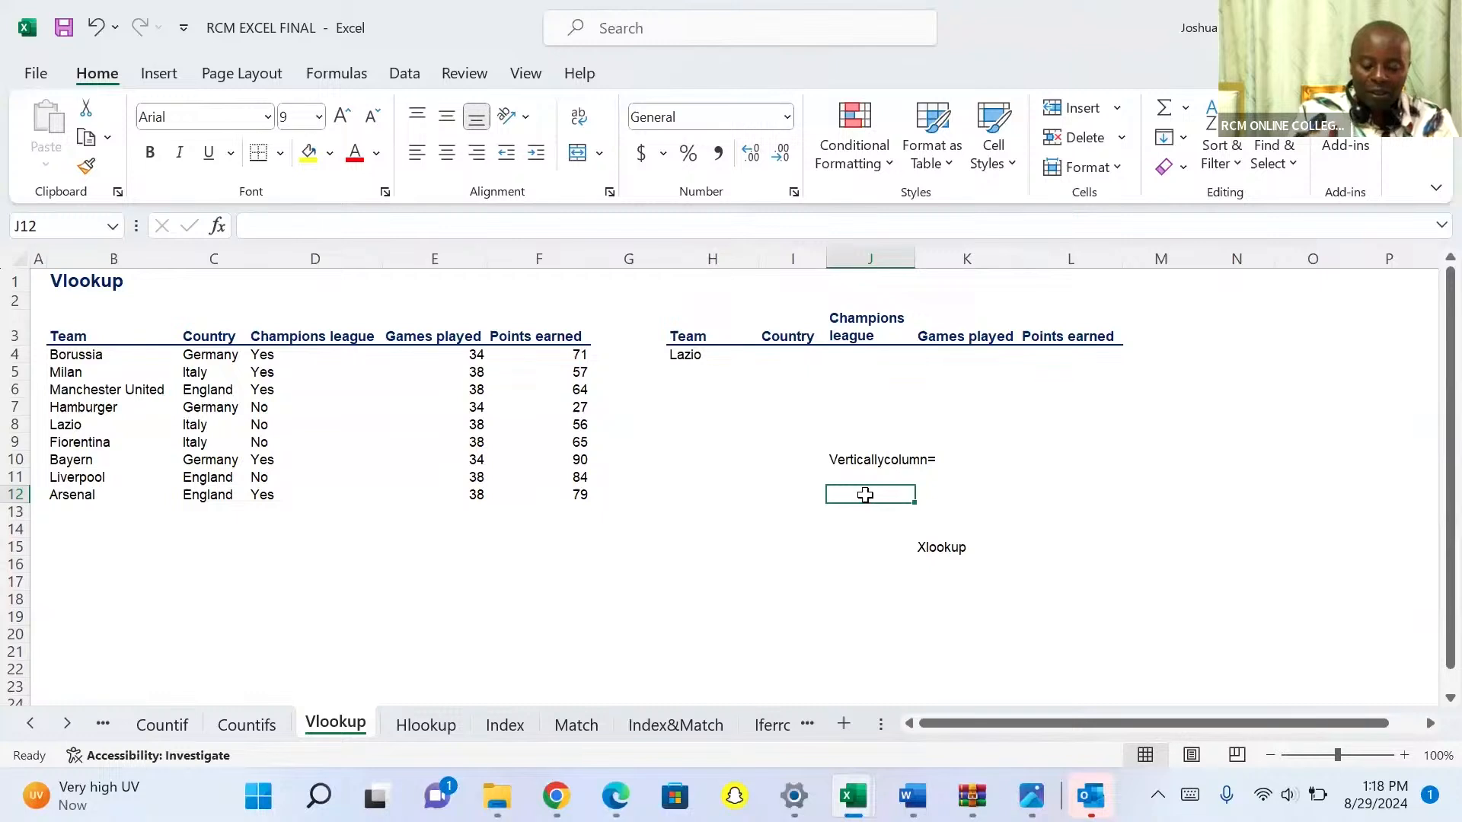
type("Vlookup")
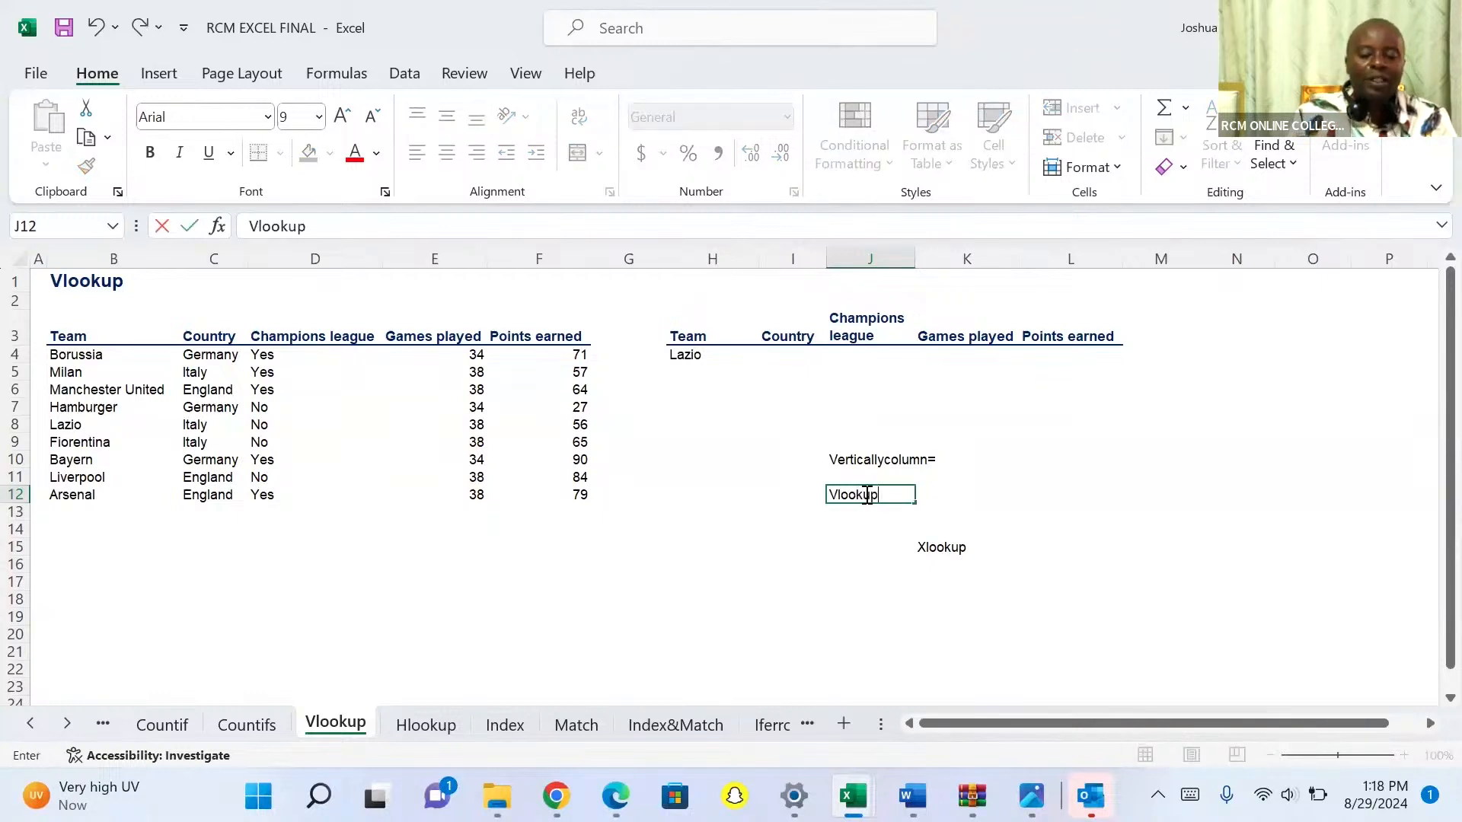
left_click(770, 356)
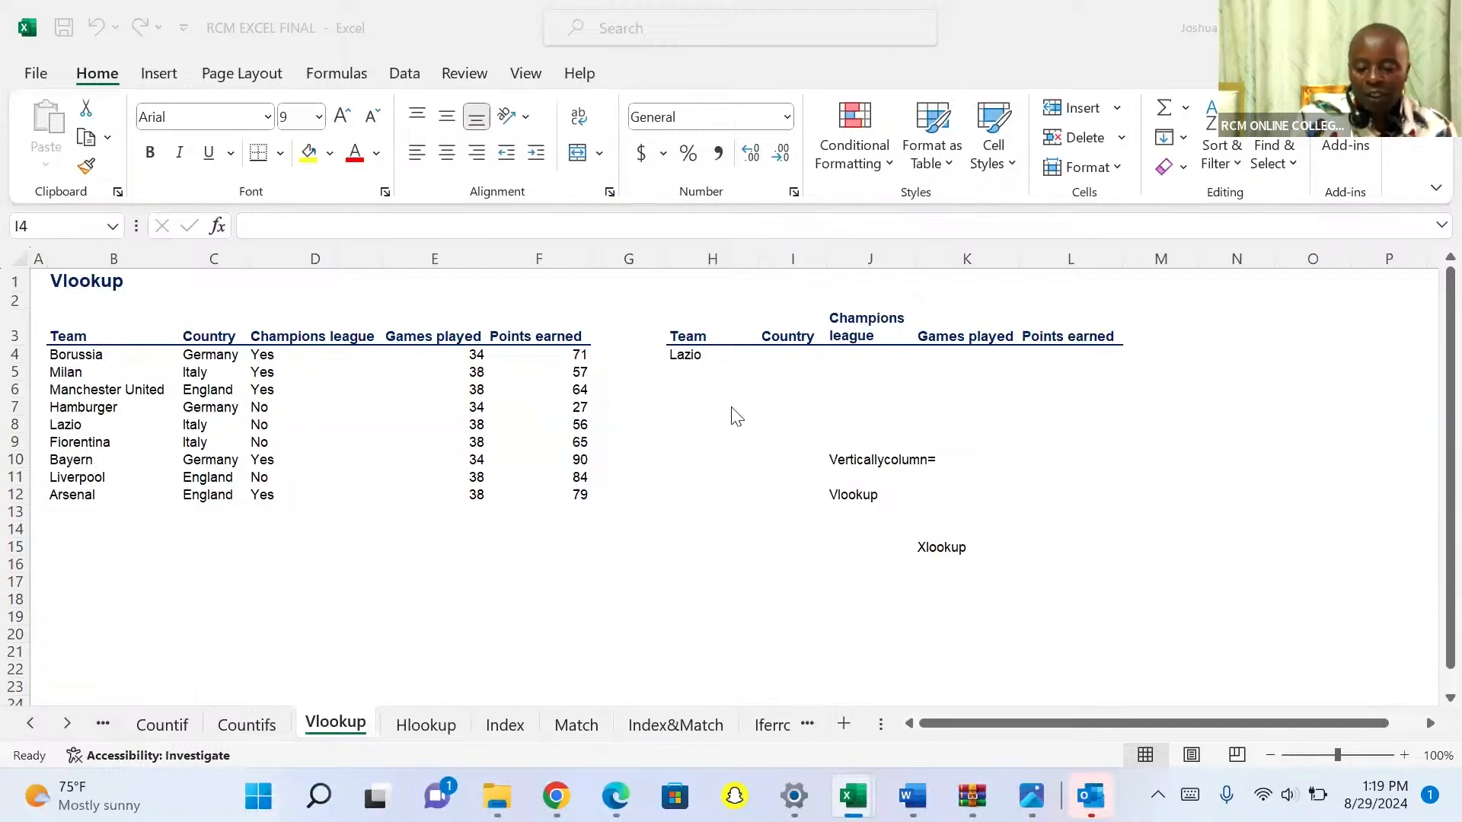
- Start a VLOOKUP formula in cell I4 with the Lazio team cell as lookup value, column-locked as $H4
left_click(769, 357)
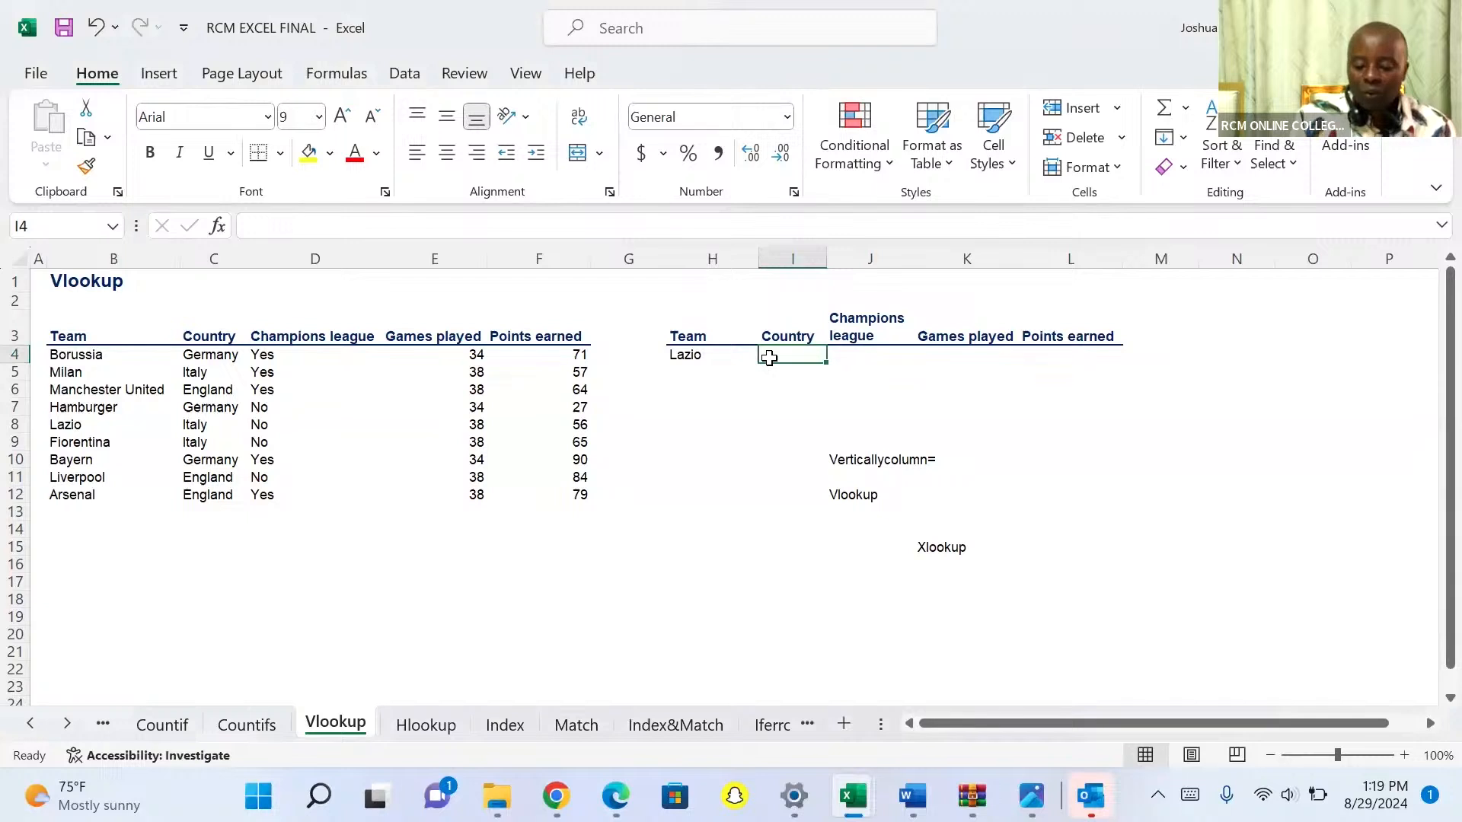
type("=")
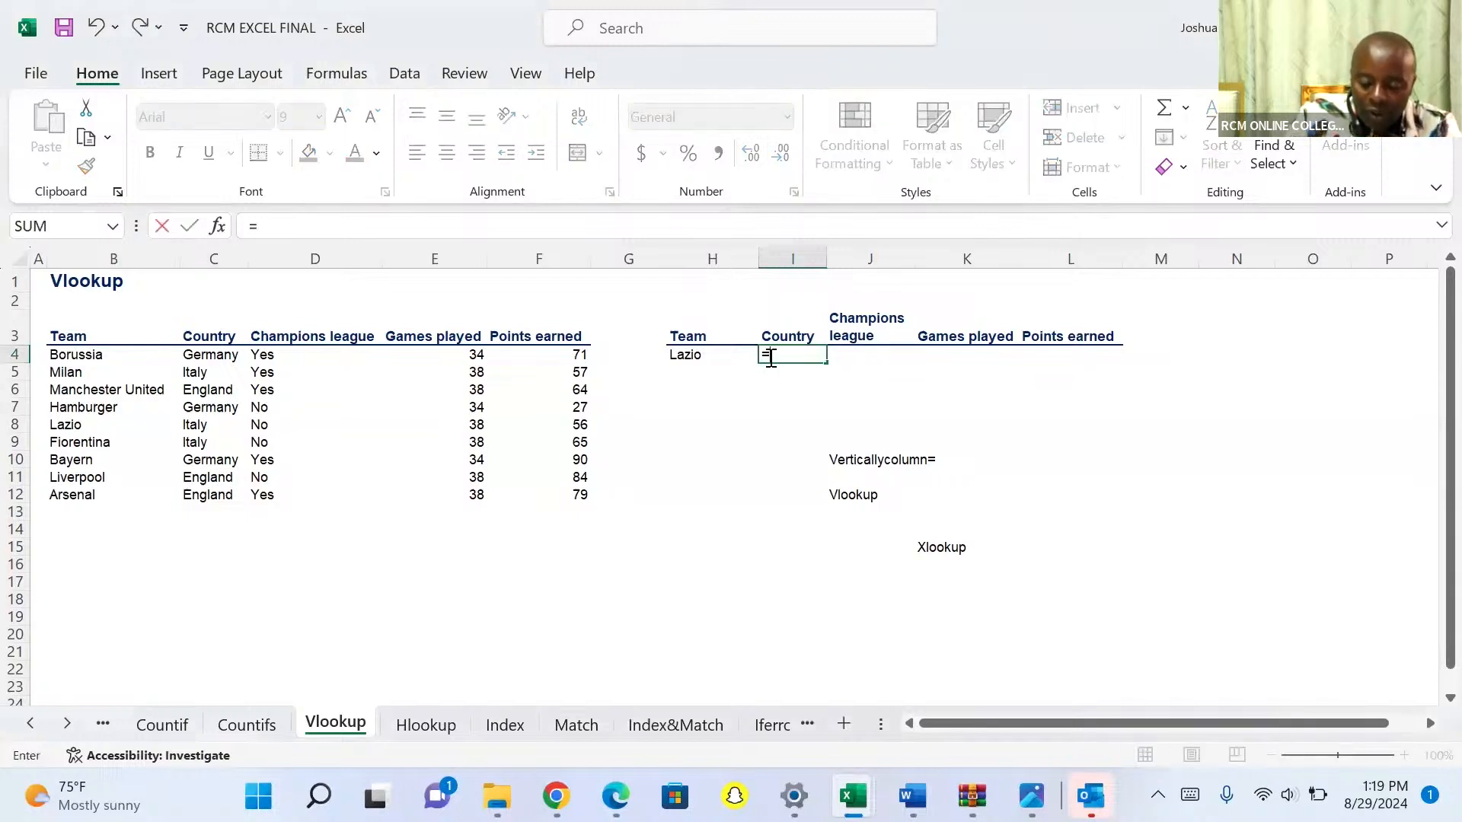
type("vloo")
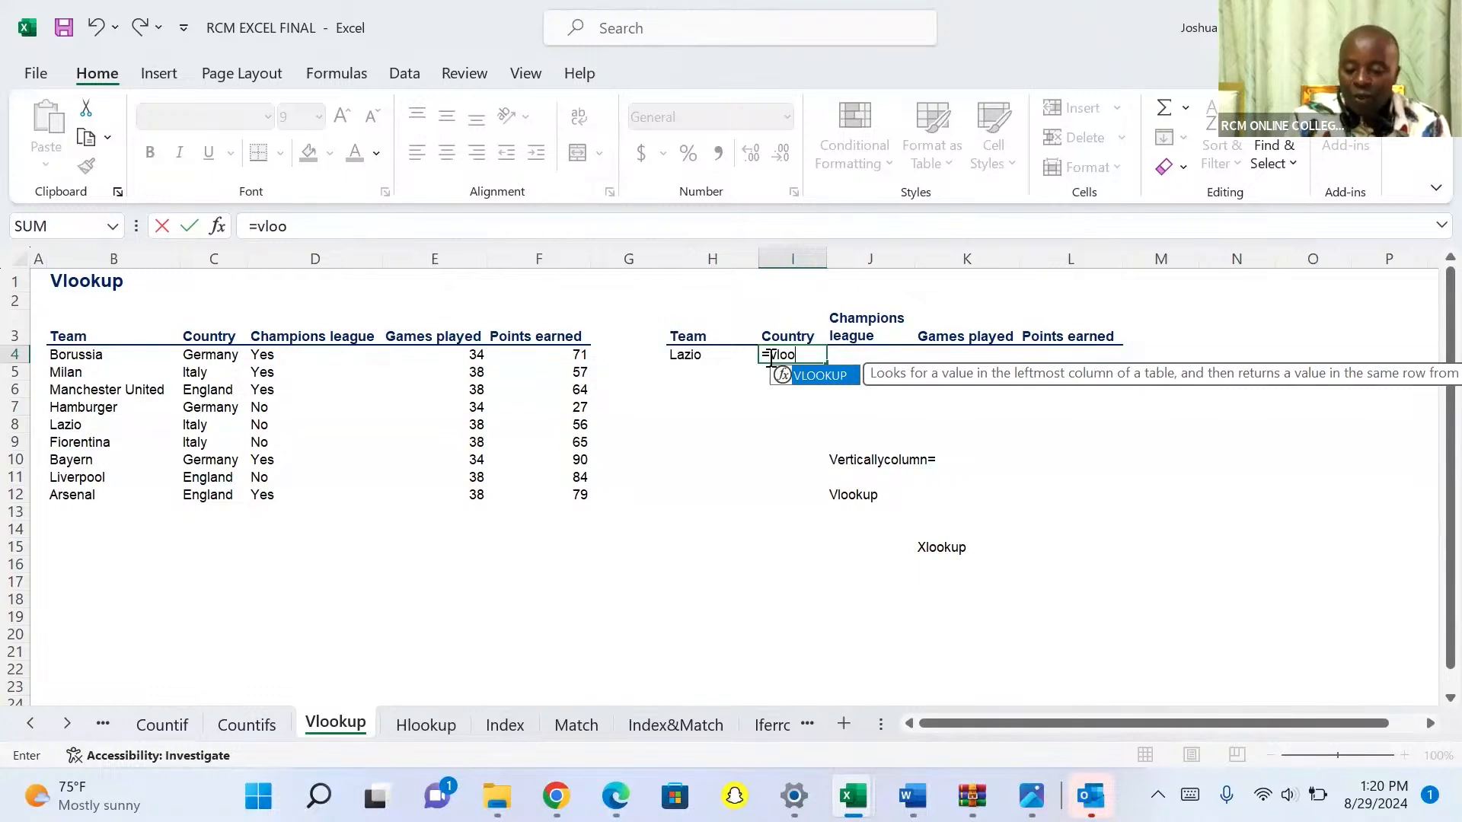
double_click(817, 377)
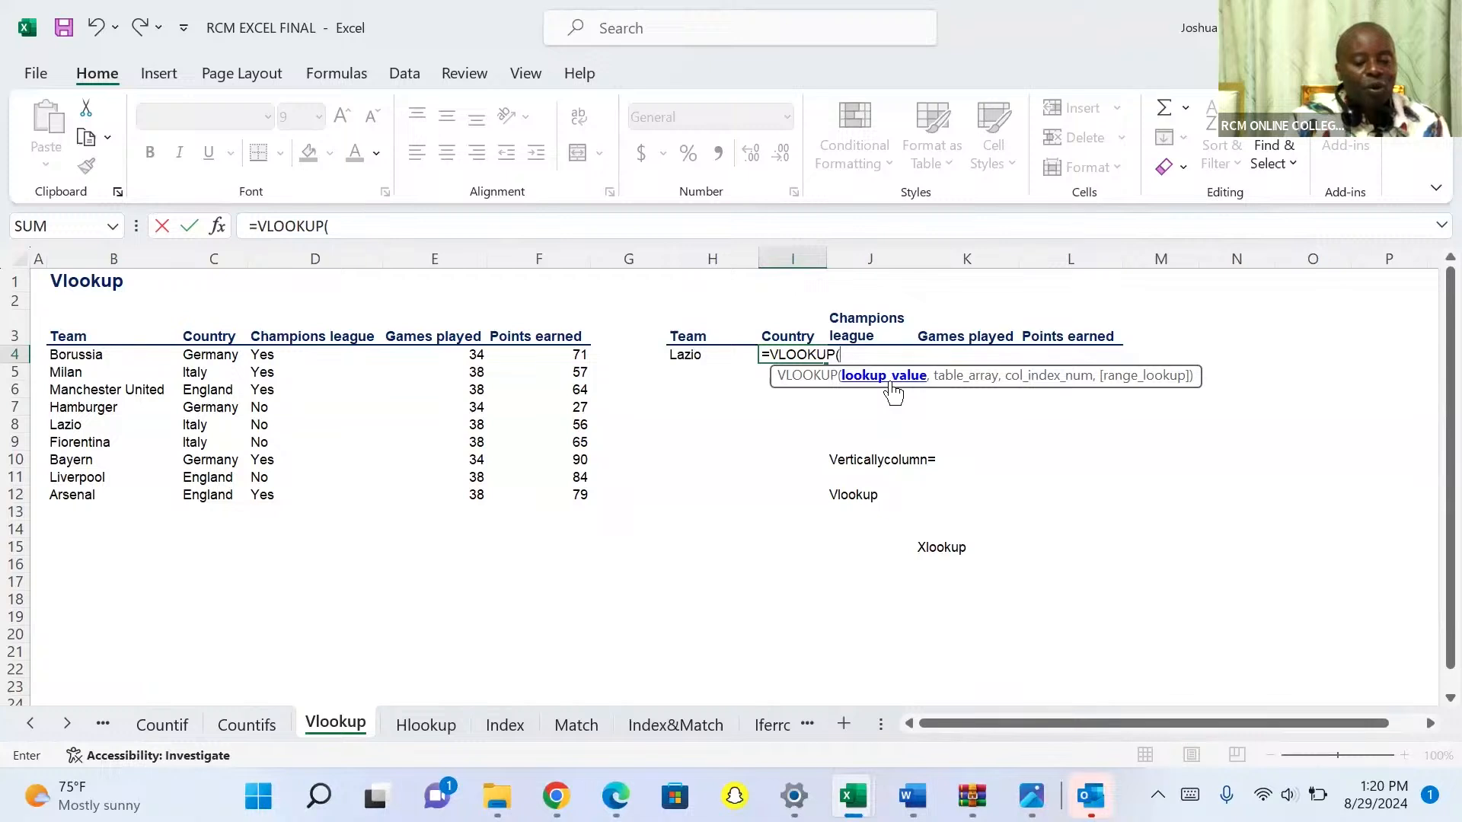
left_click(680, 355)
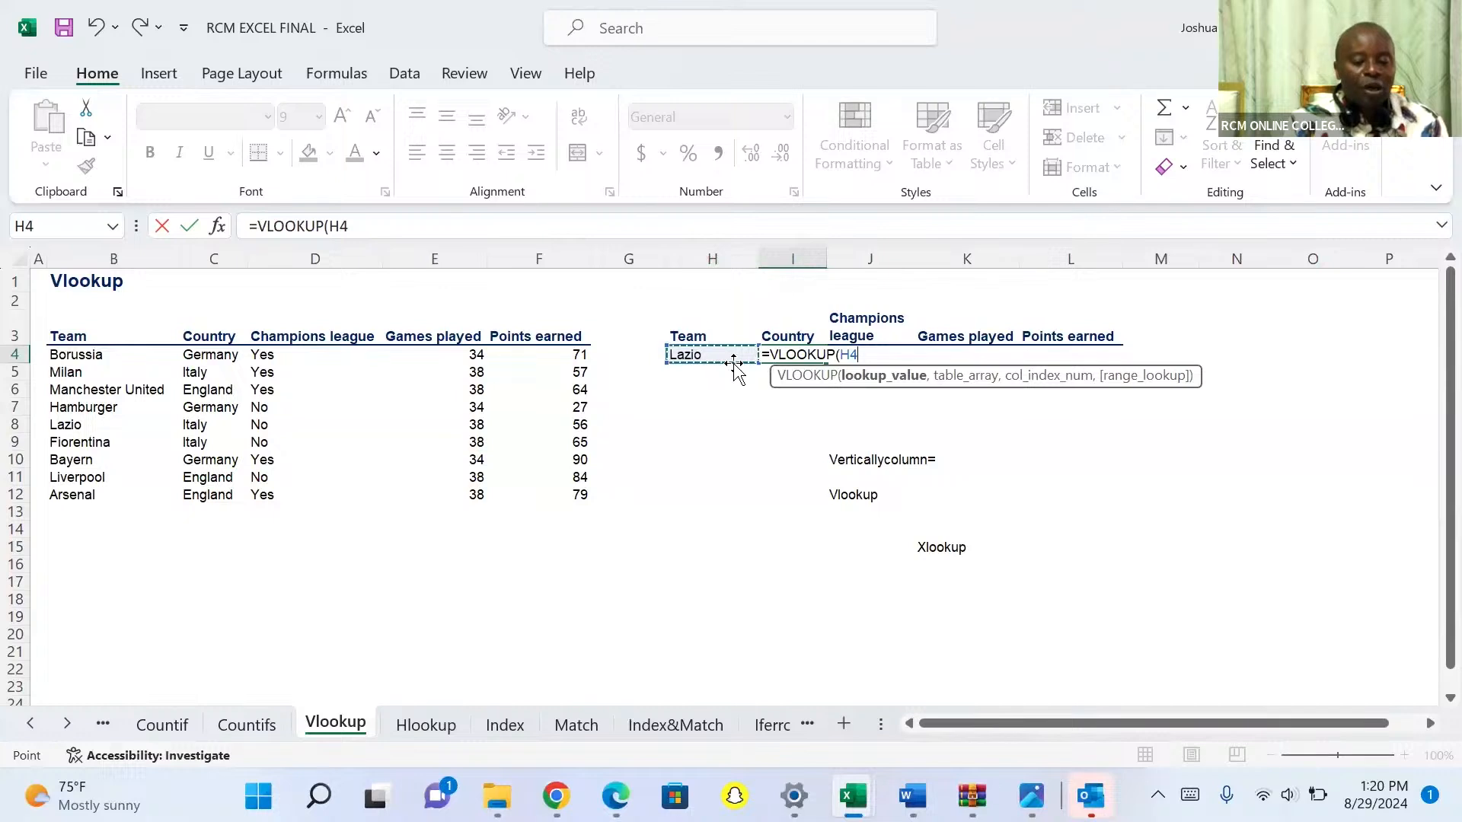
left_click(841, 357)
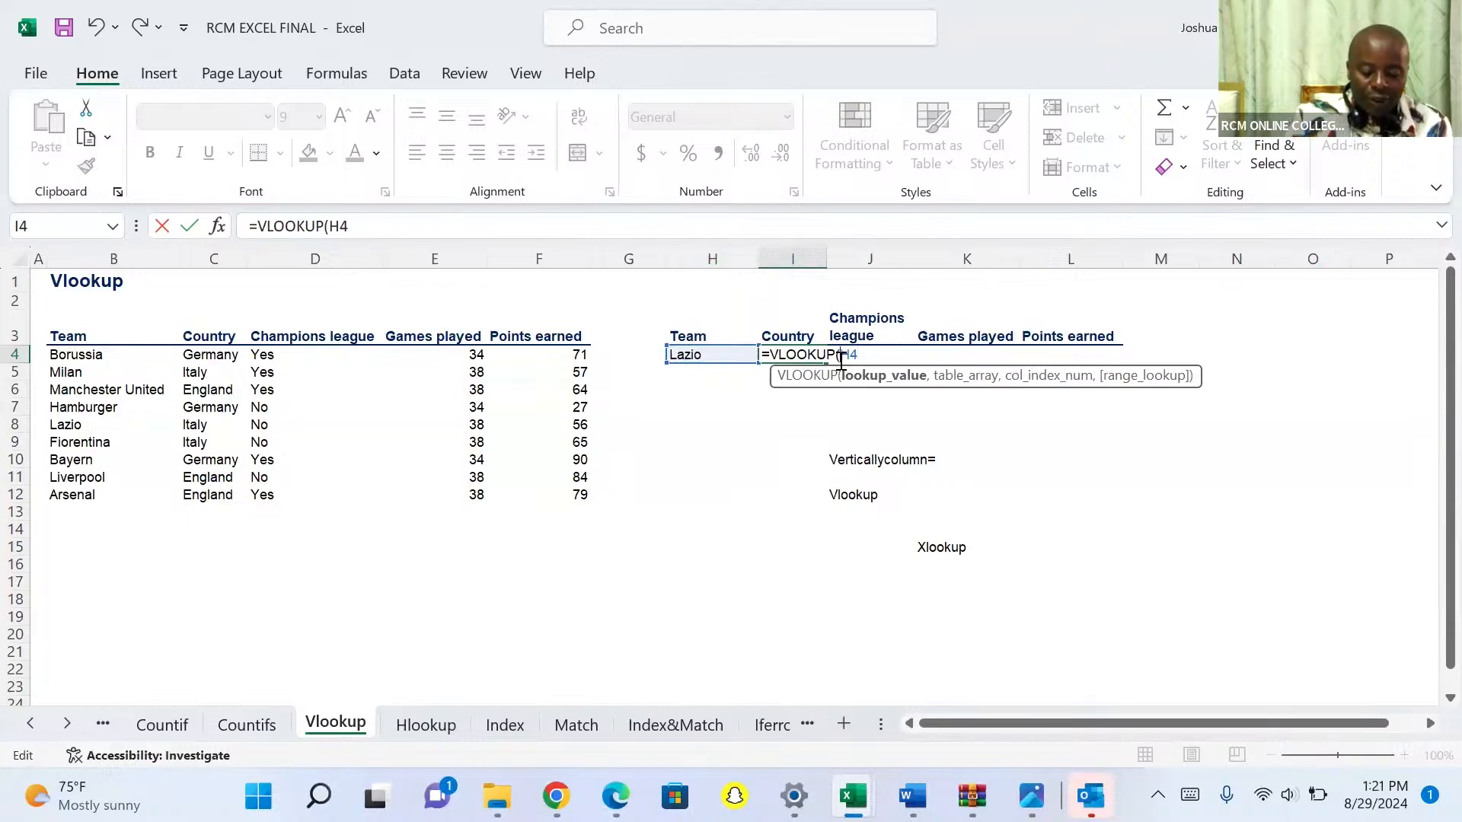
type("$")
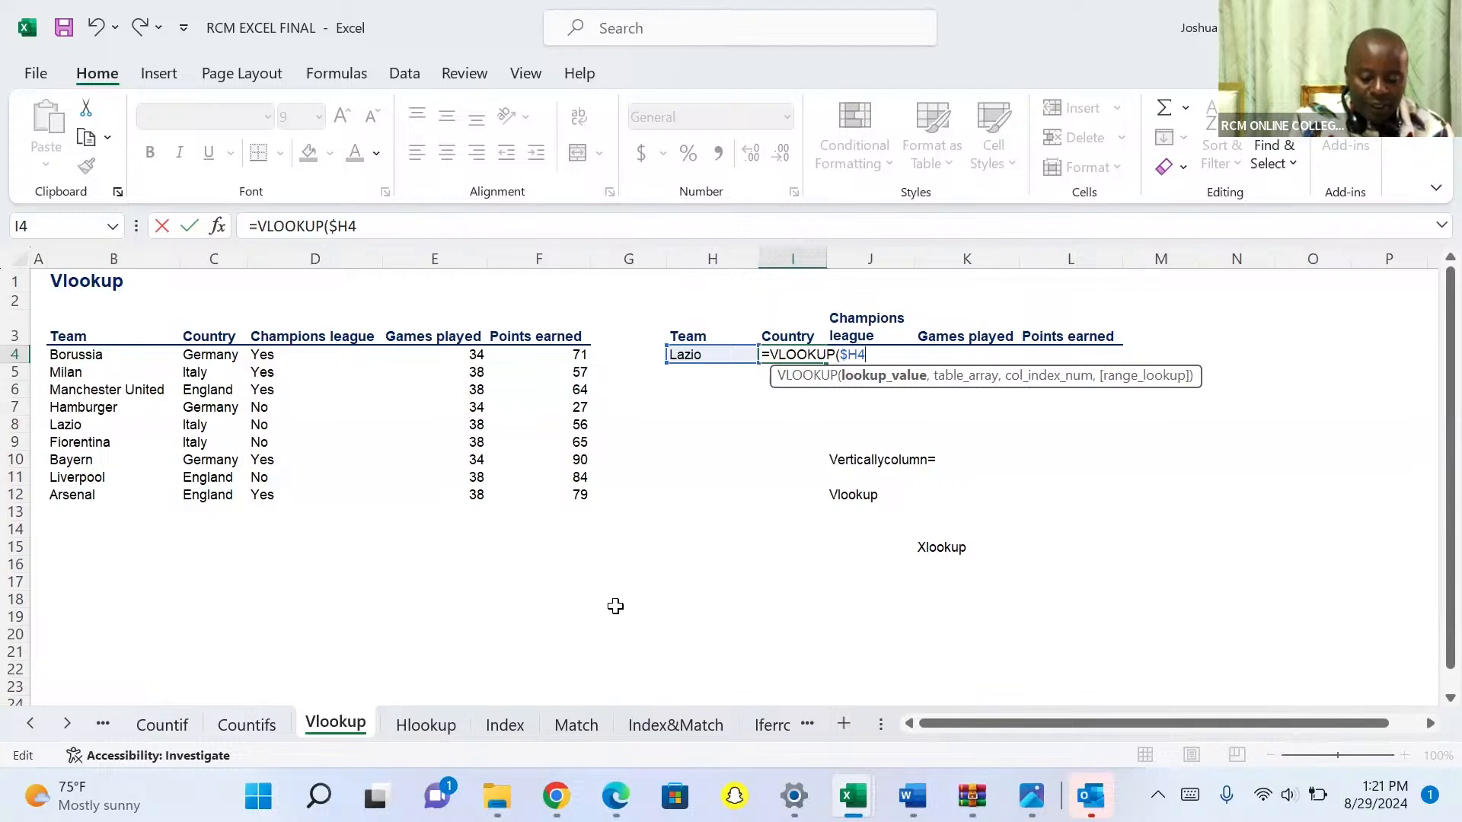
key("super")
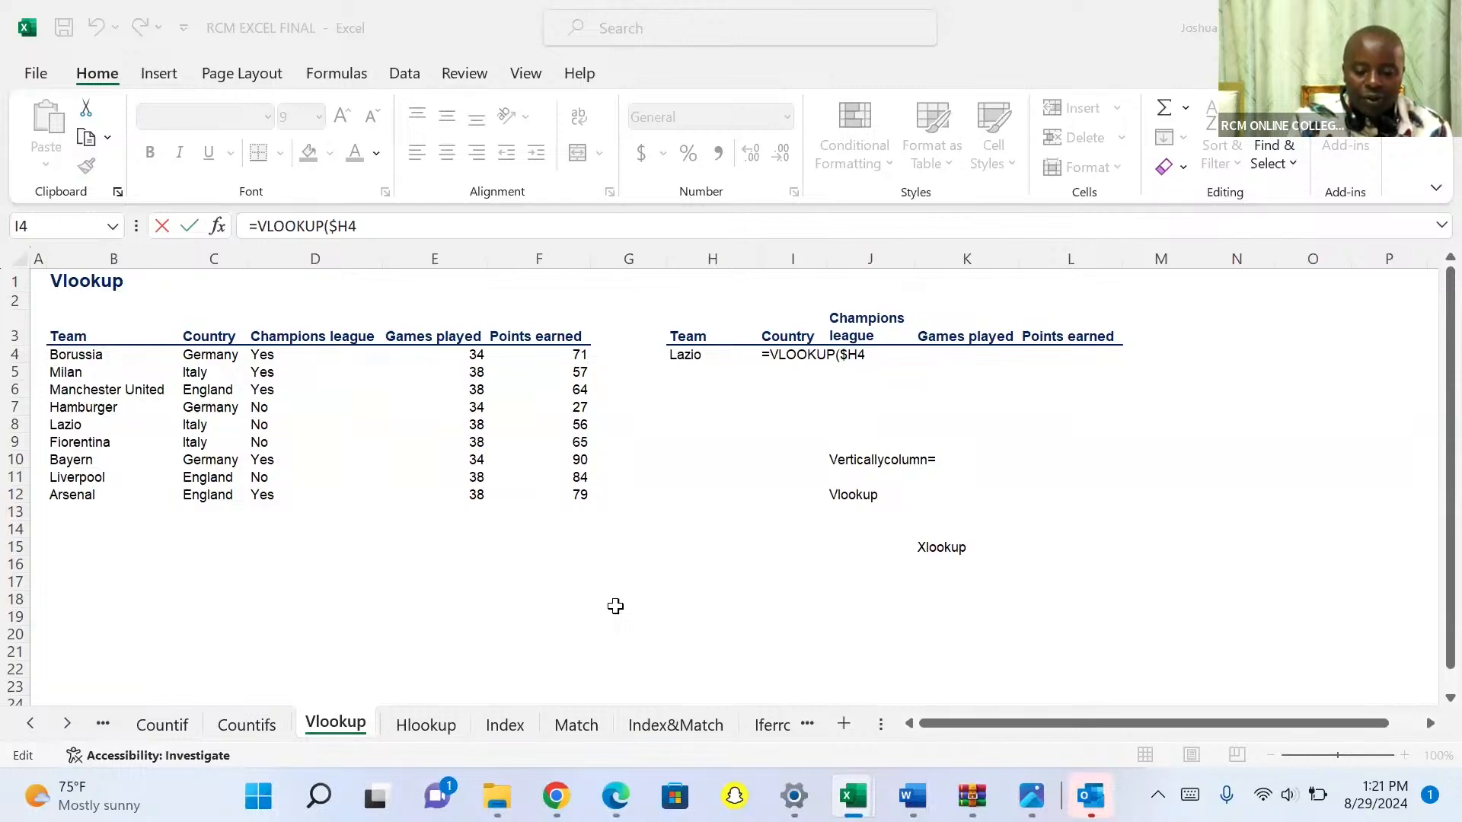
left_click(864, 355)
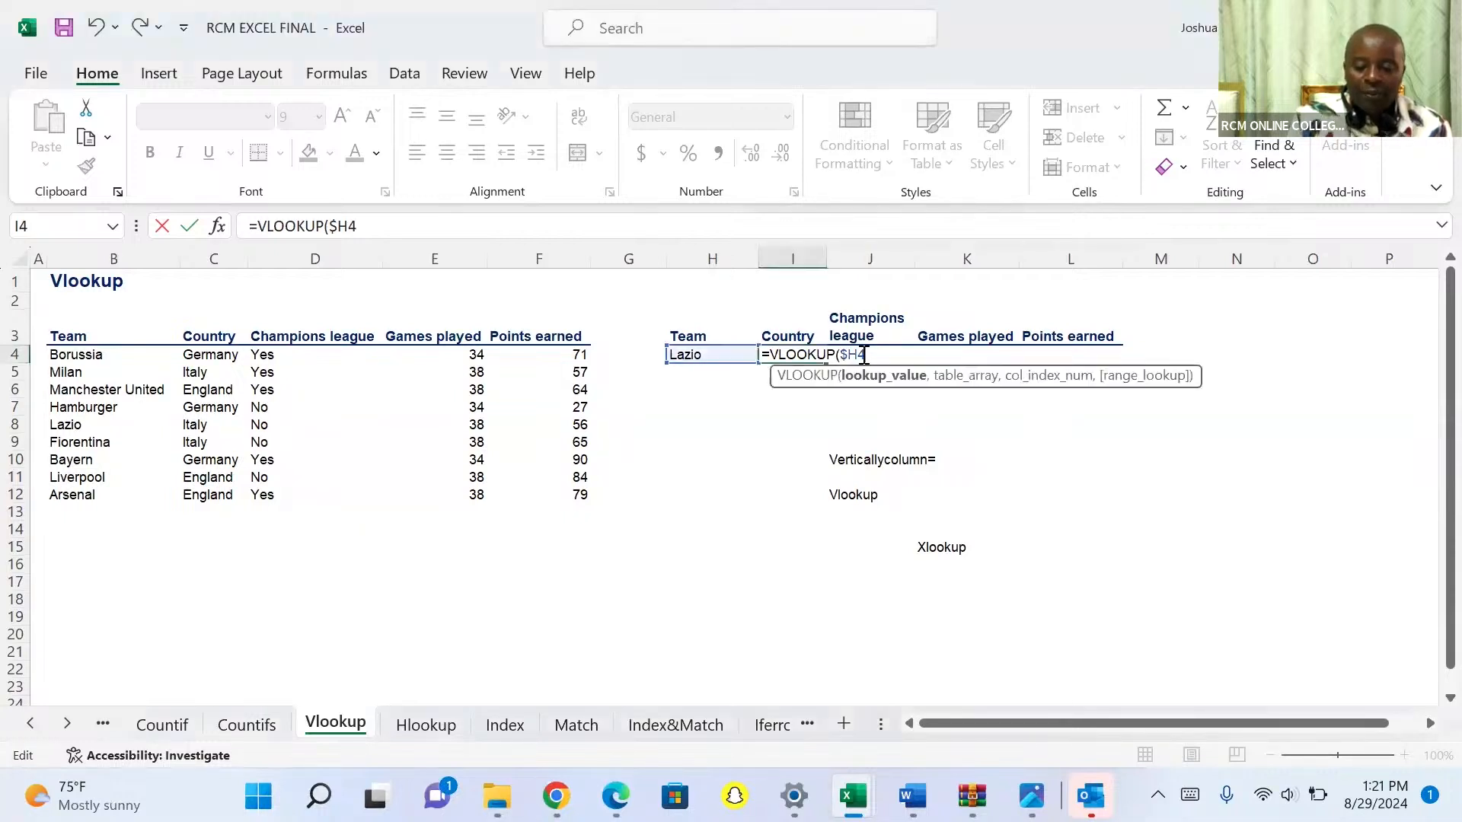
type(",")
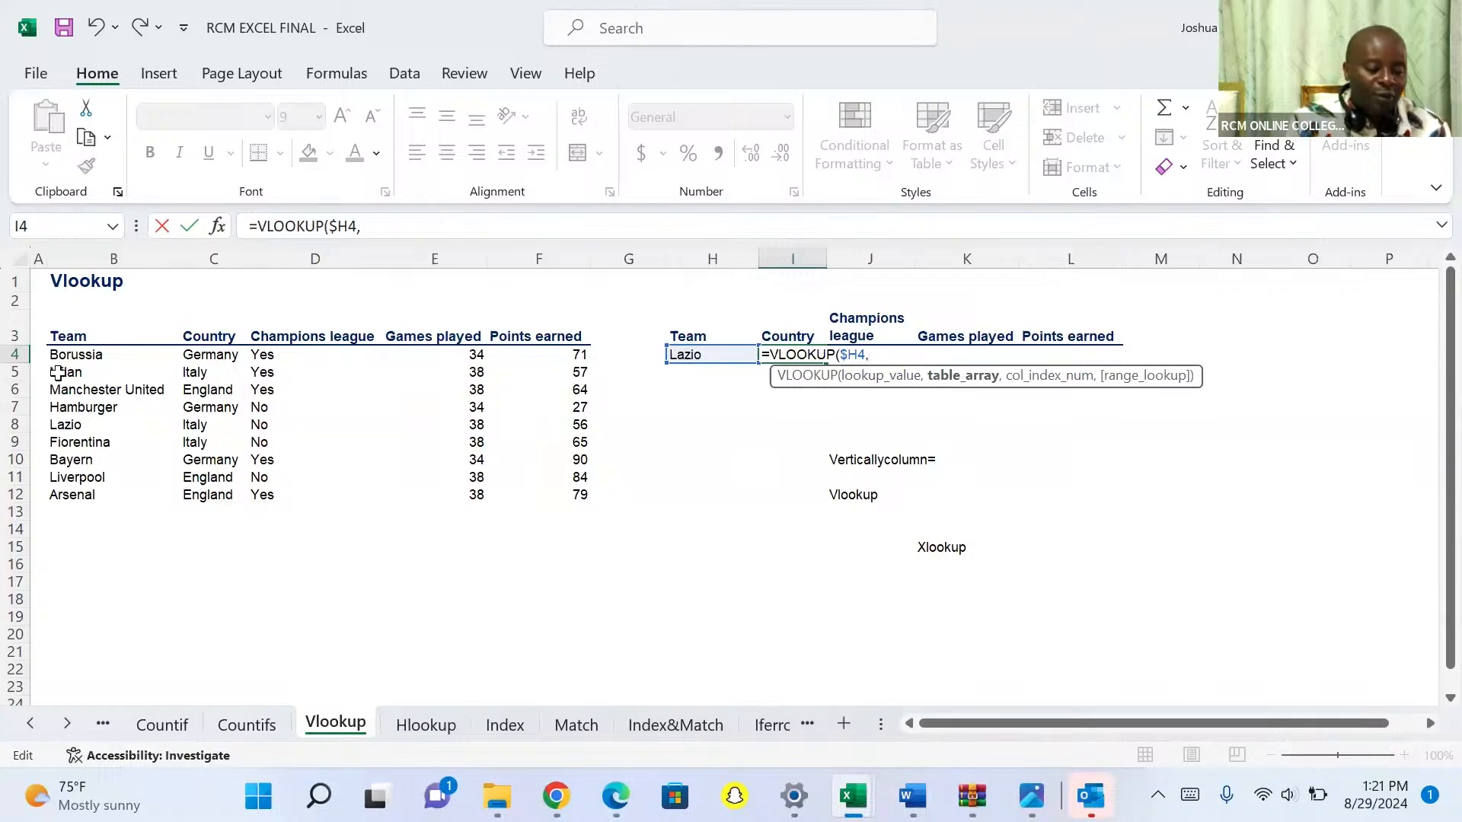
left_click(63, 341)
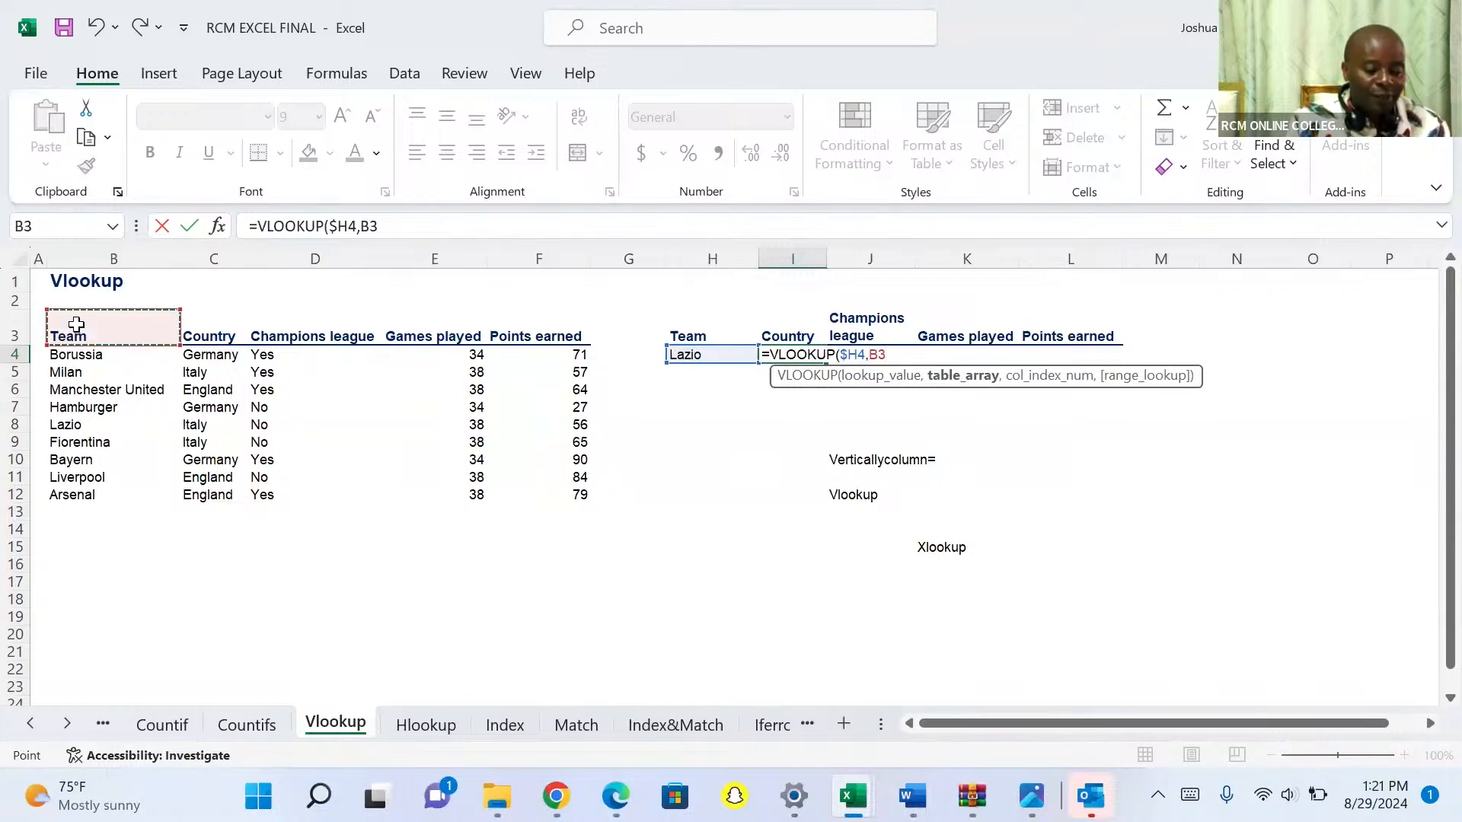
left_click_drag(76, 329, 512, 484)
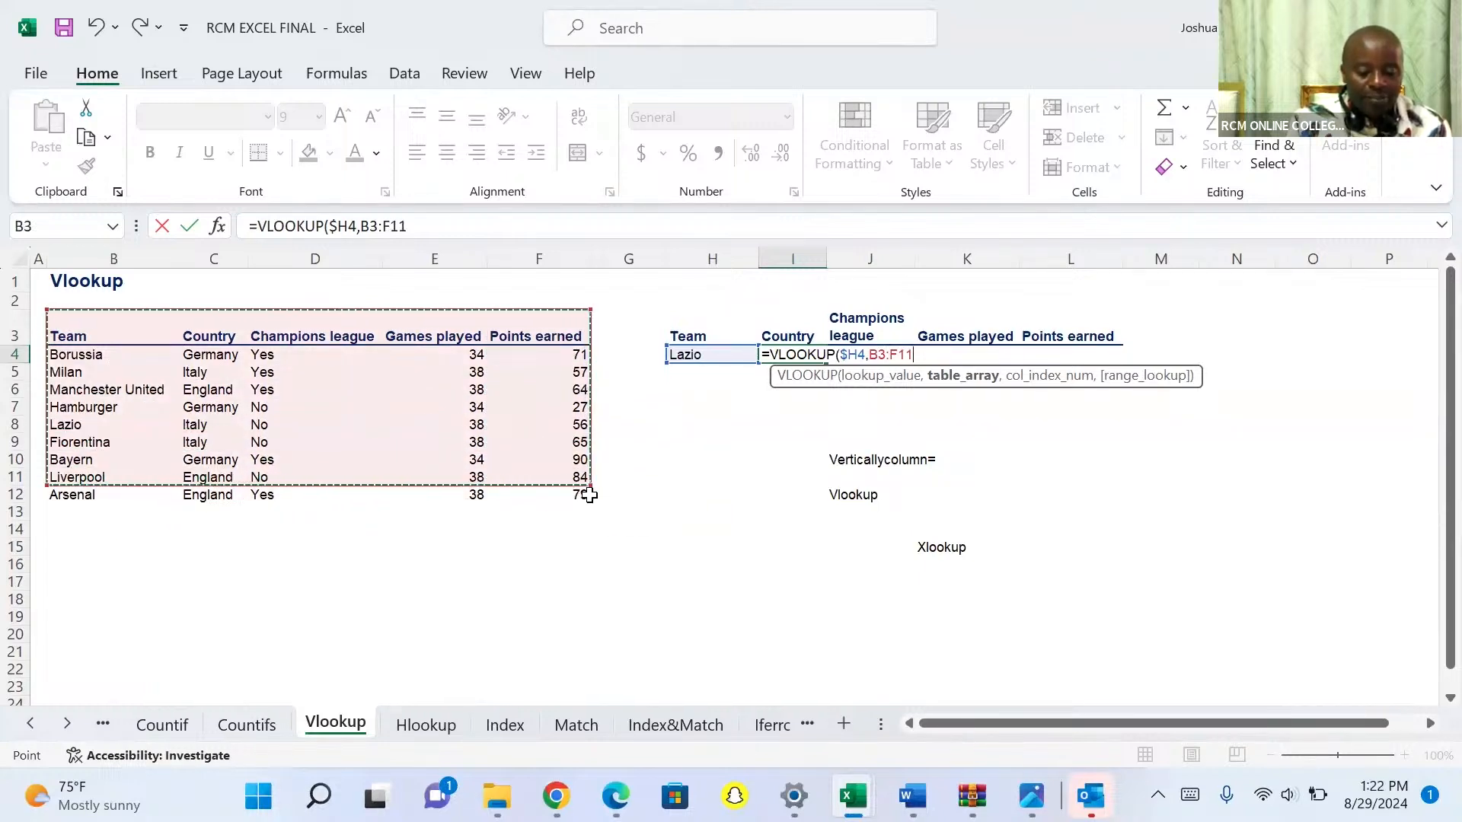
left_click_drag(586, 485, 604, 509)
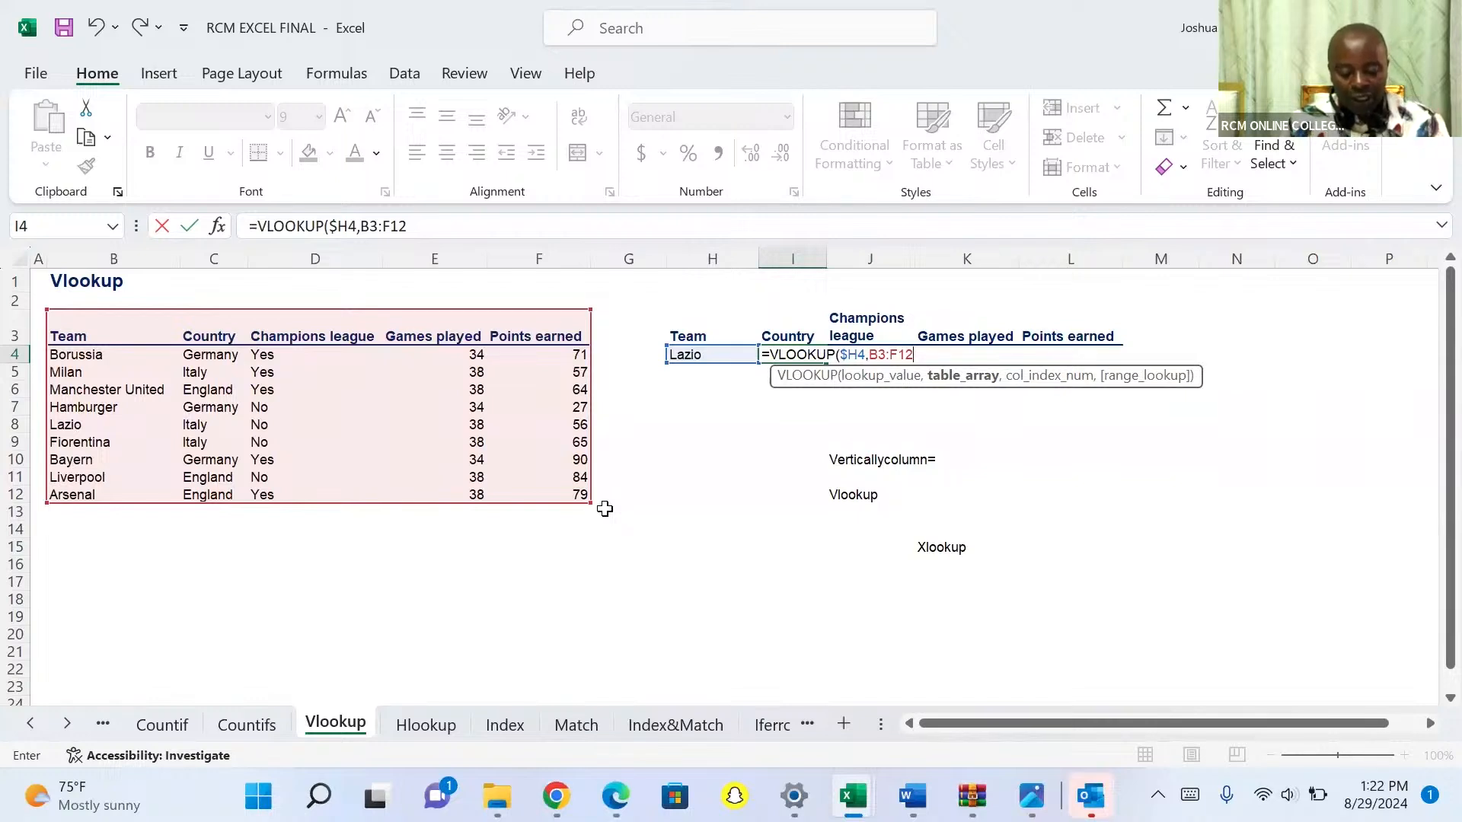
key("F4")
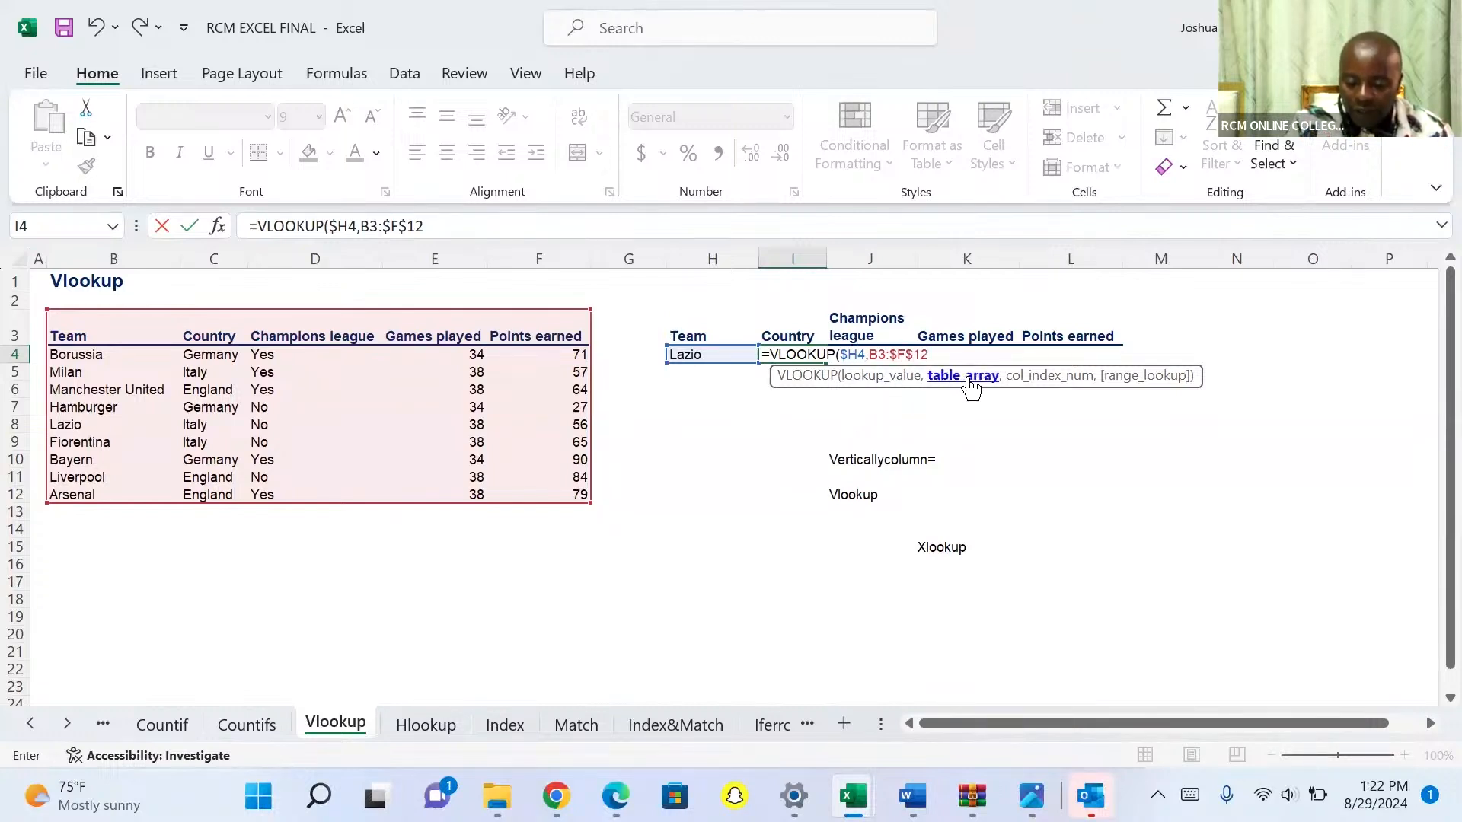
key("BackSpace")
key("BackSpace")
key("BackSpace")
key("BackSpace")
key("BackSpace")
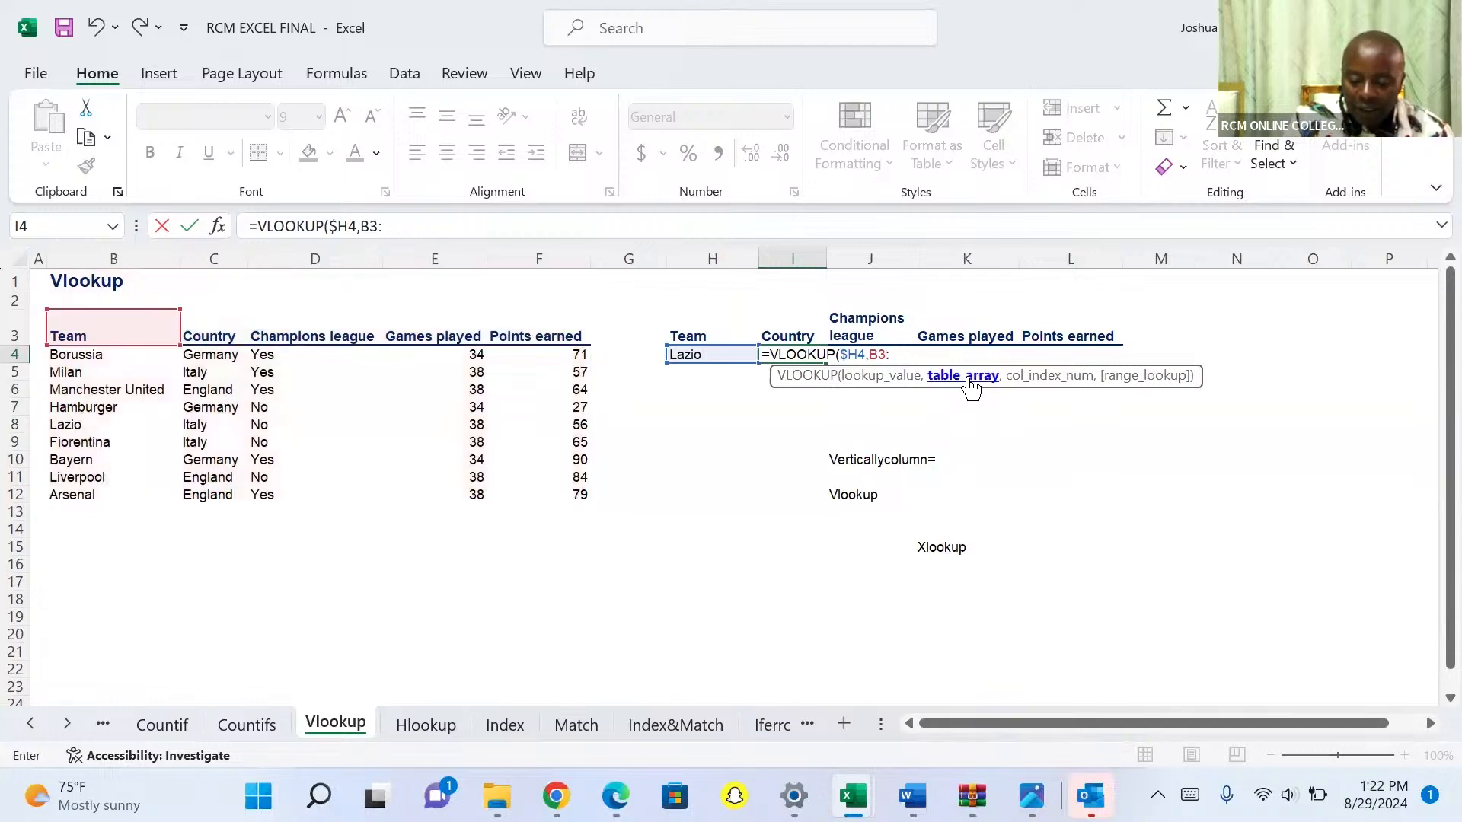
key("BackSpace")
key("BackSpace")
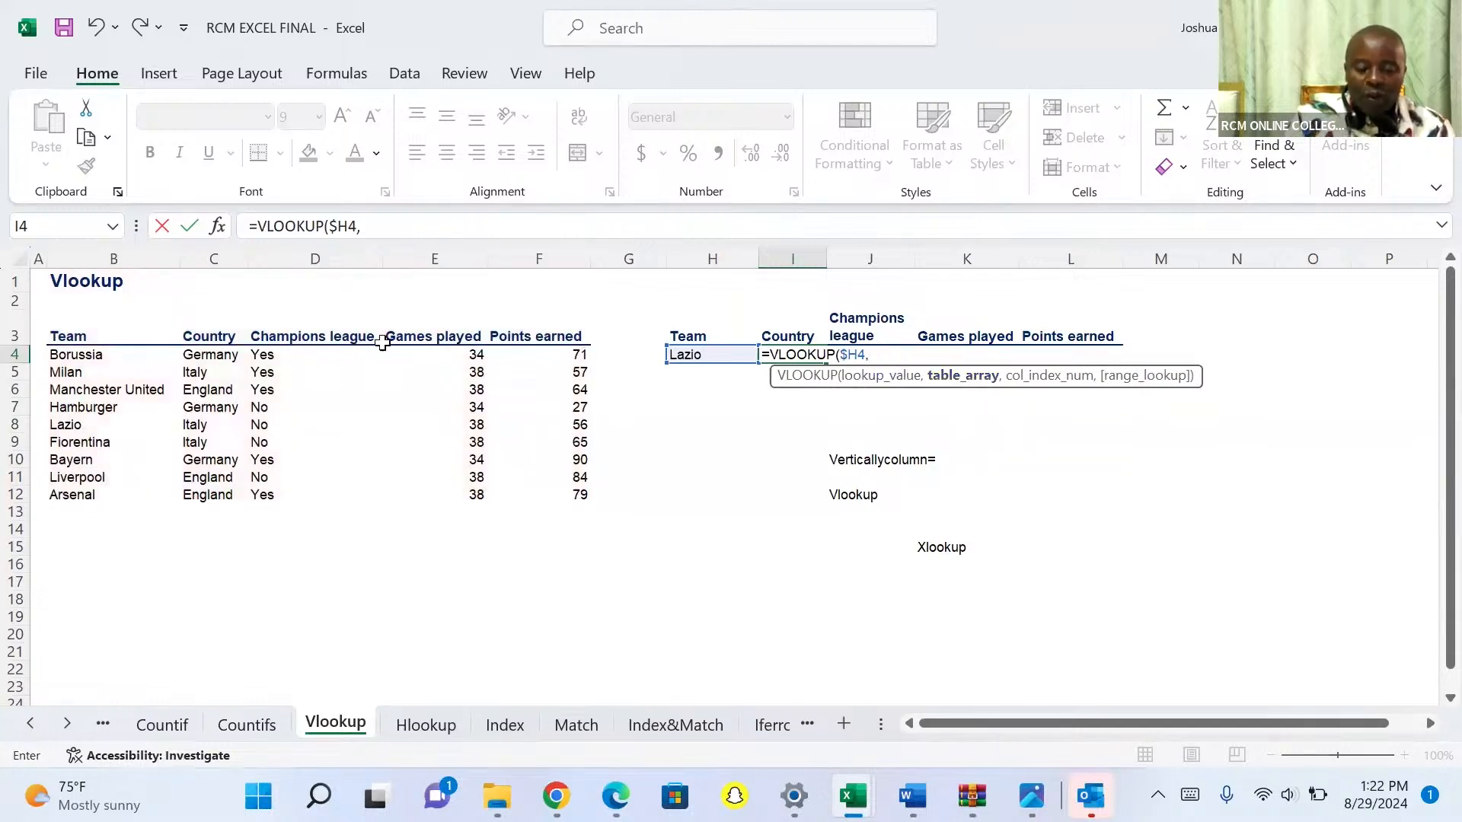
- Set the VLOOKUP table array to the whole team table including headers, as the absolute range $B$3:$F$12
left_click(79, 336)
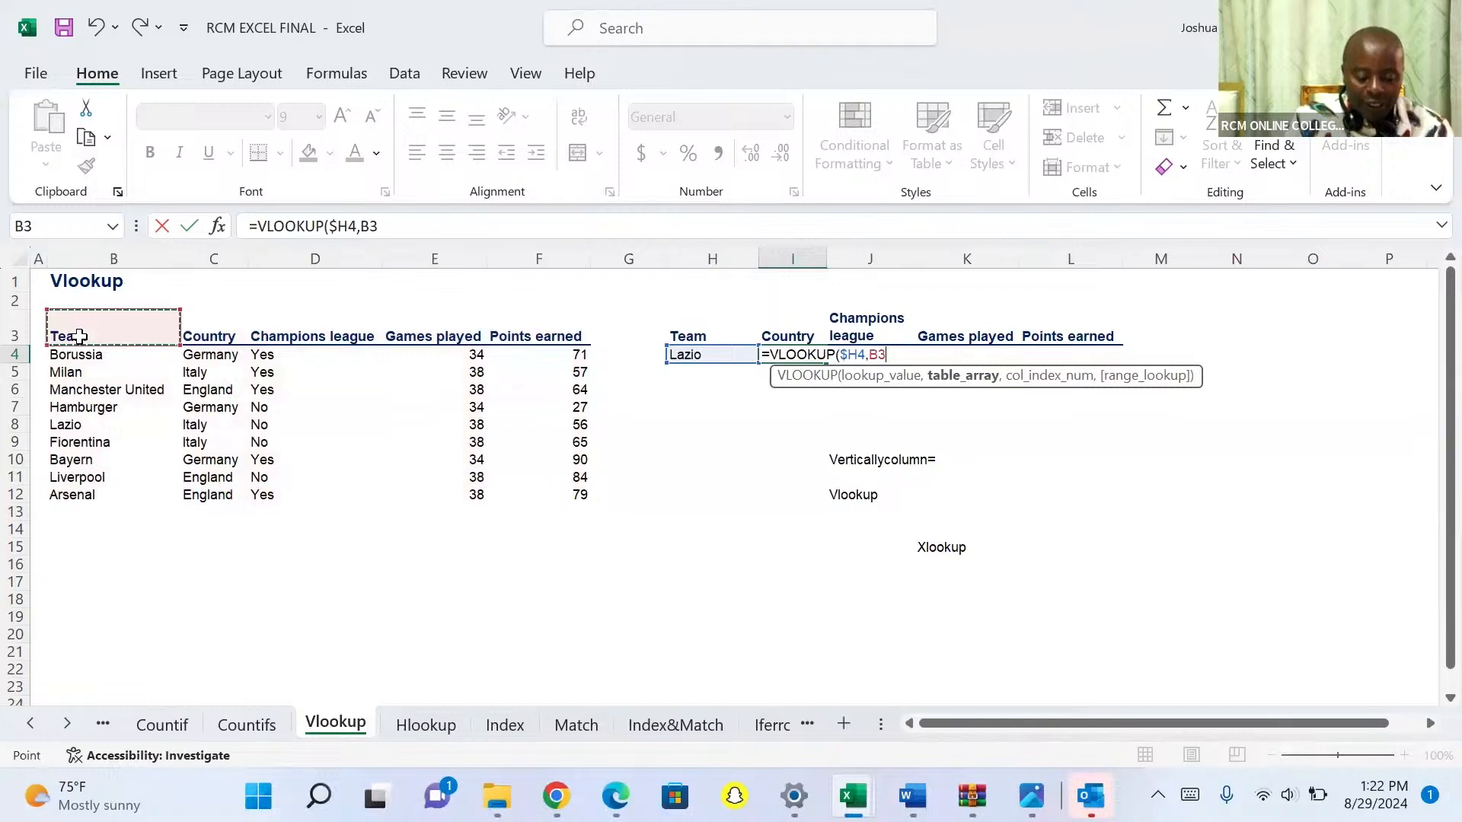
key("ctrl+shift+Right")
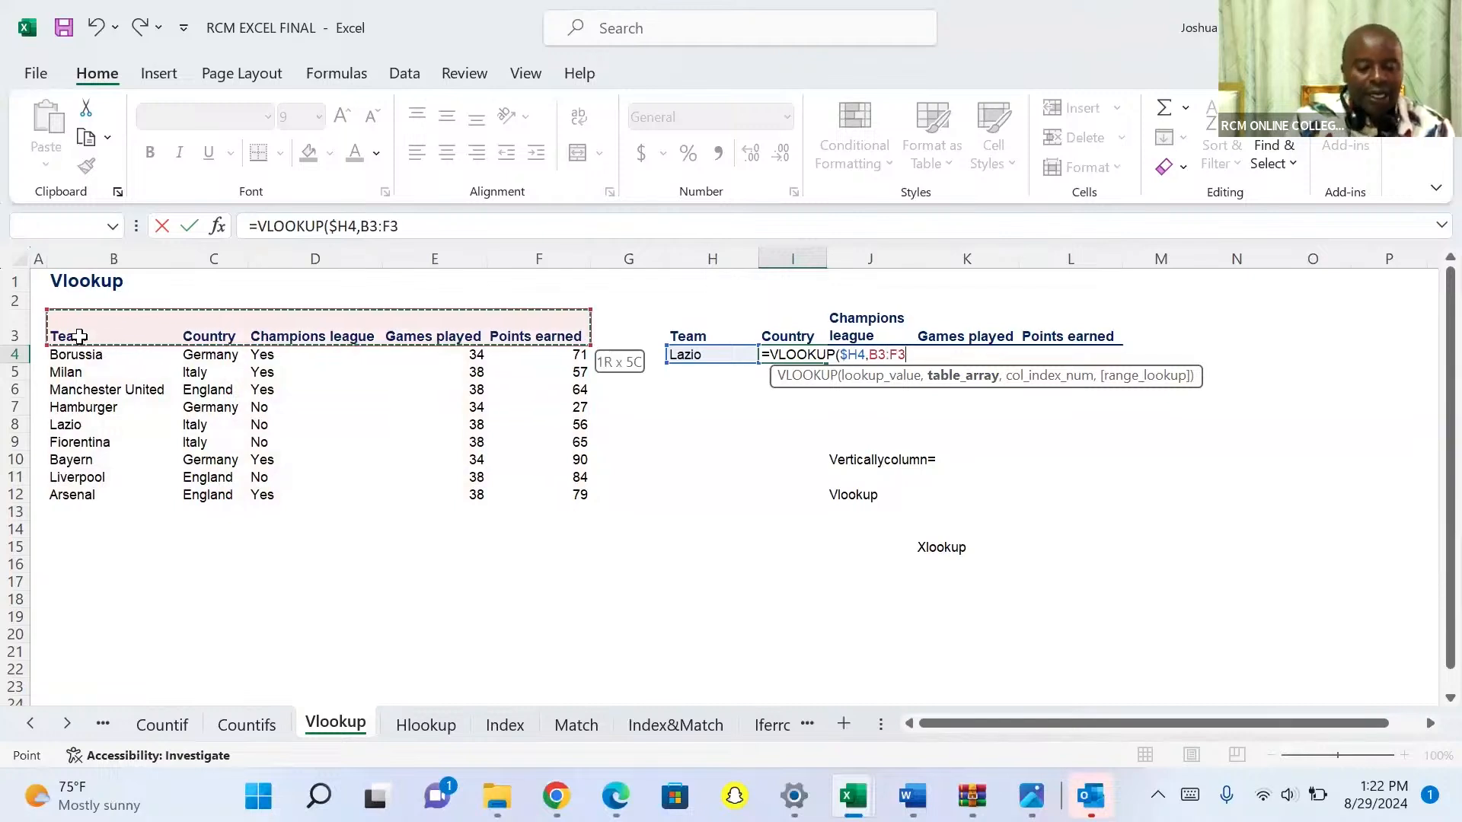
key("ctrl+shift+Down")
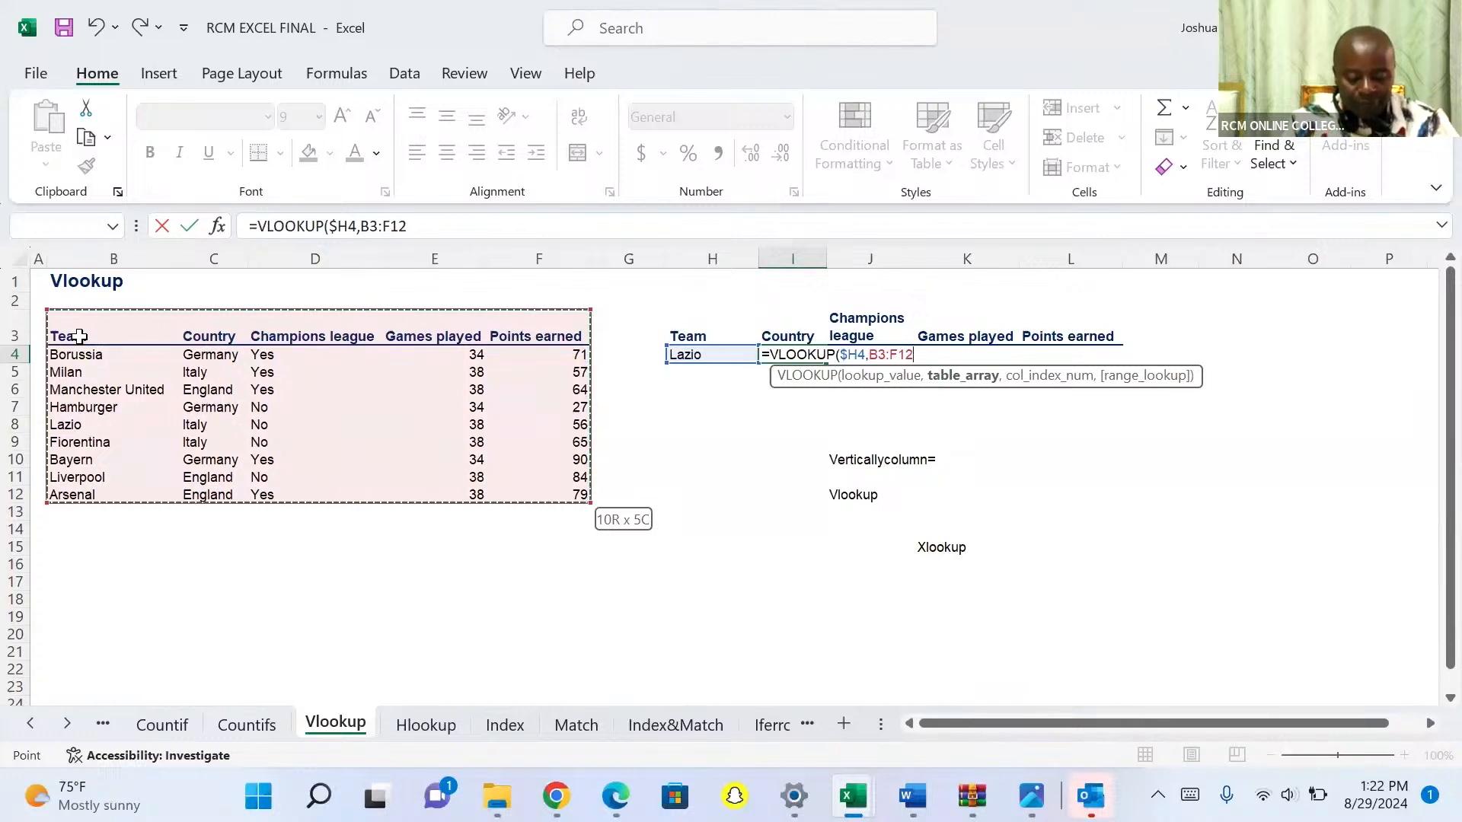
key("F4")
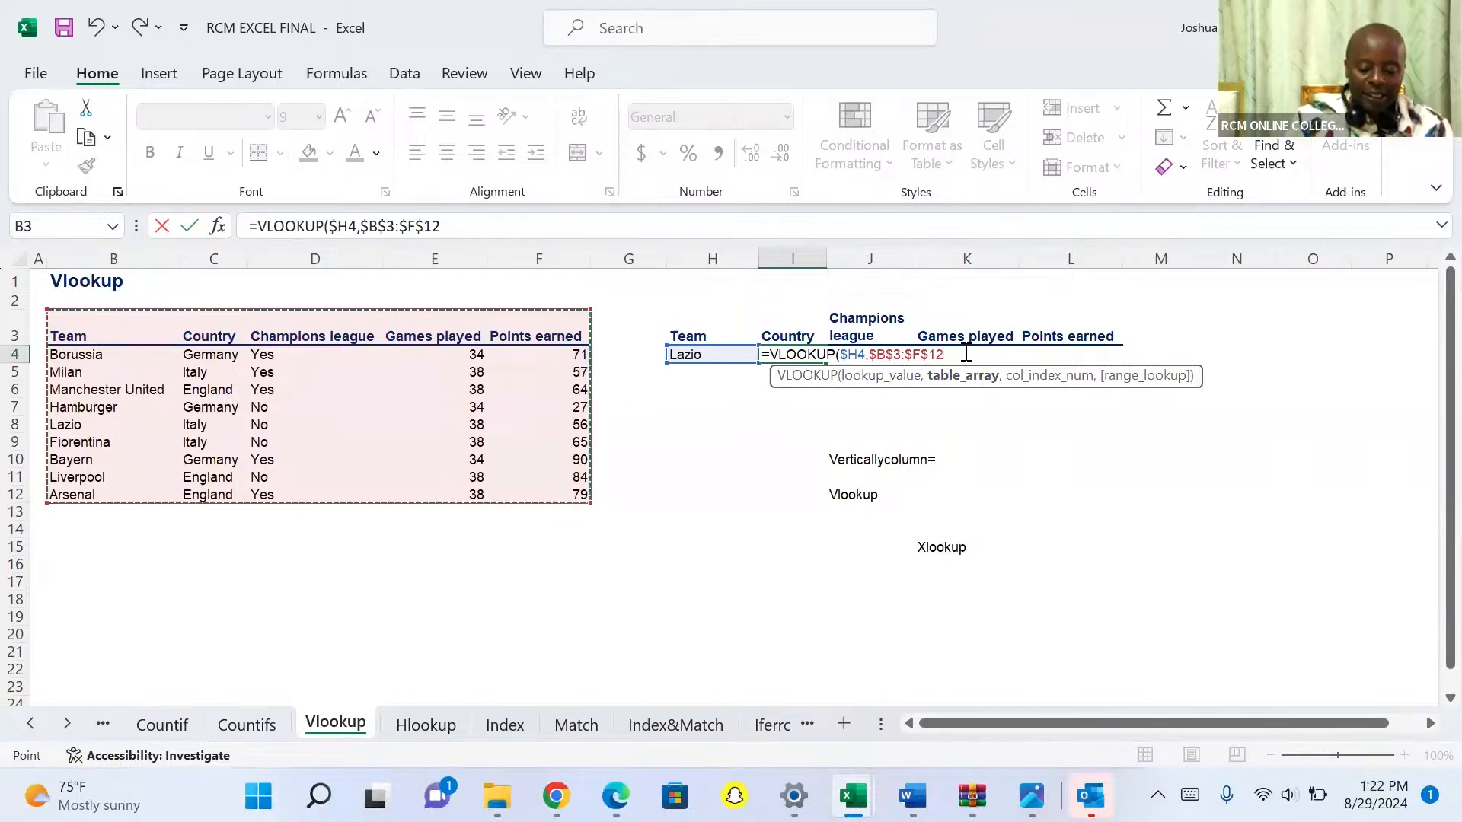
type(",")
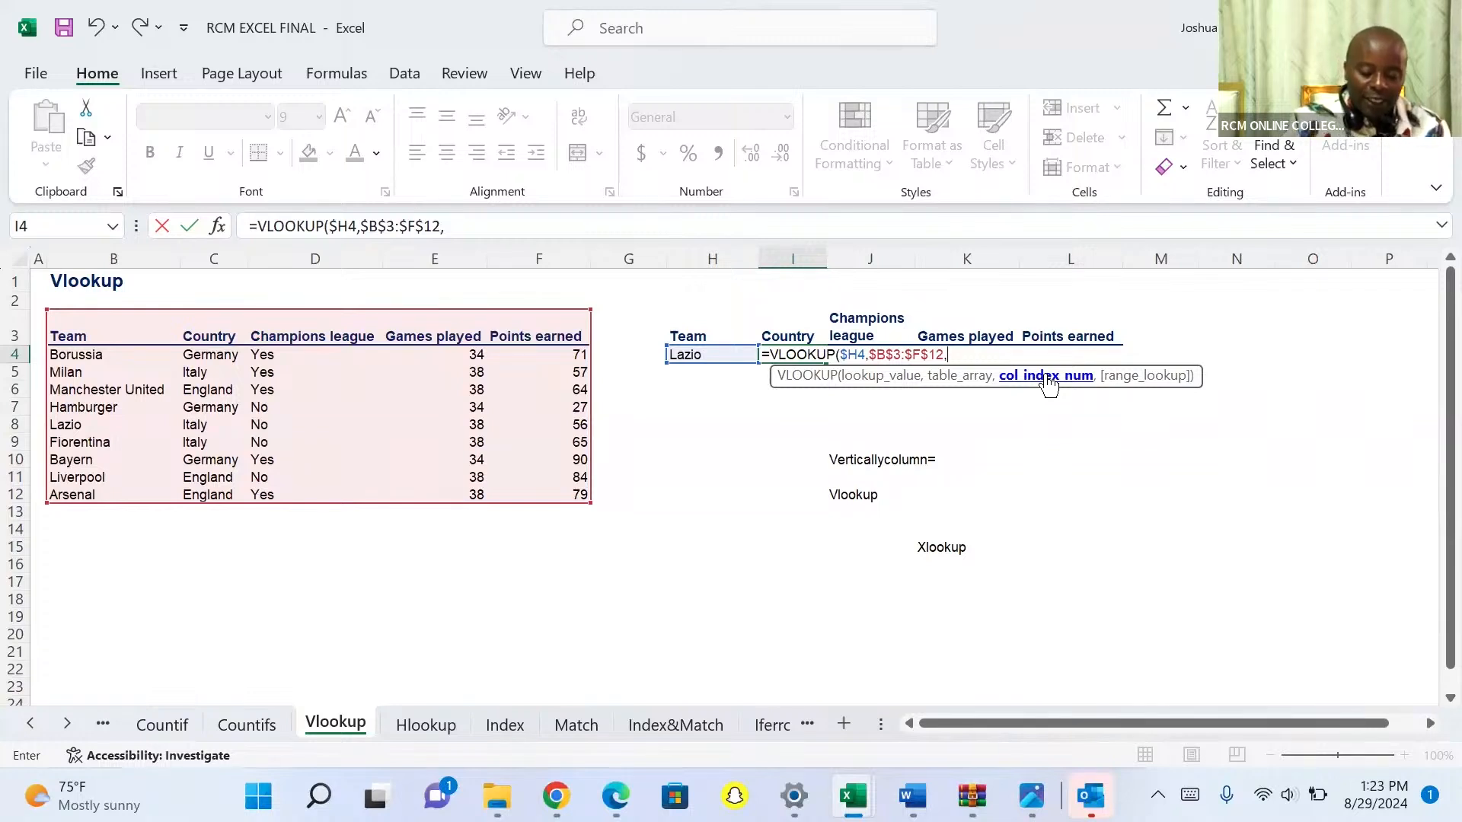
- Complete the VLOOKUP formula in I4 with the column index array {2,3,4,5} and FALSE for an exact match
type("{")
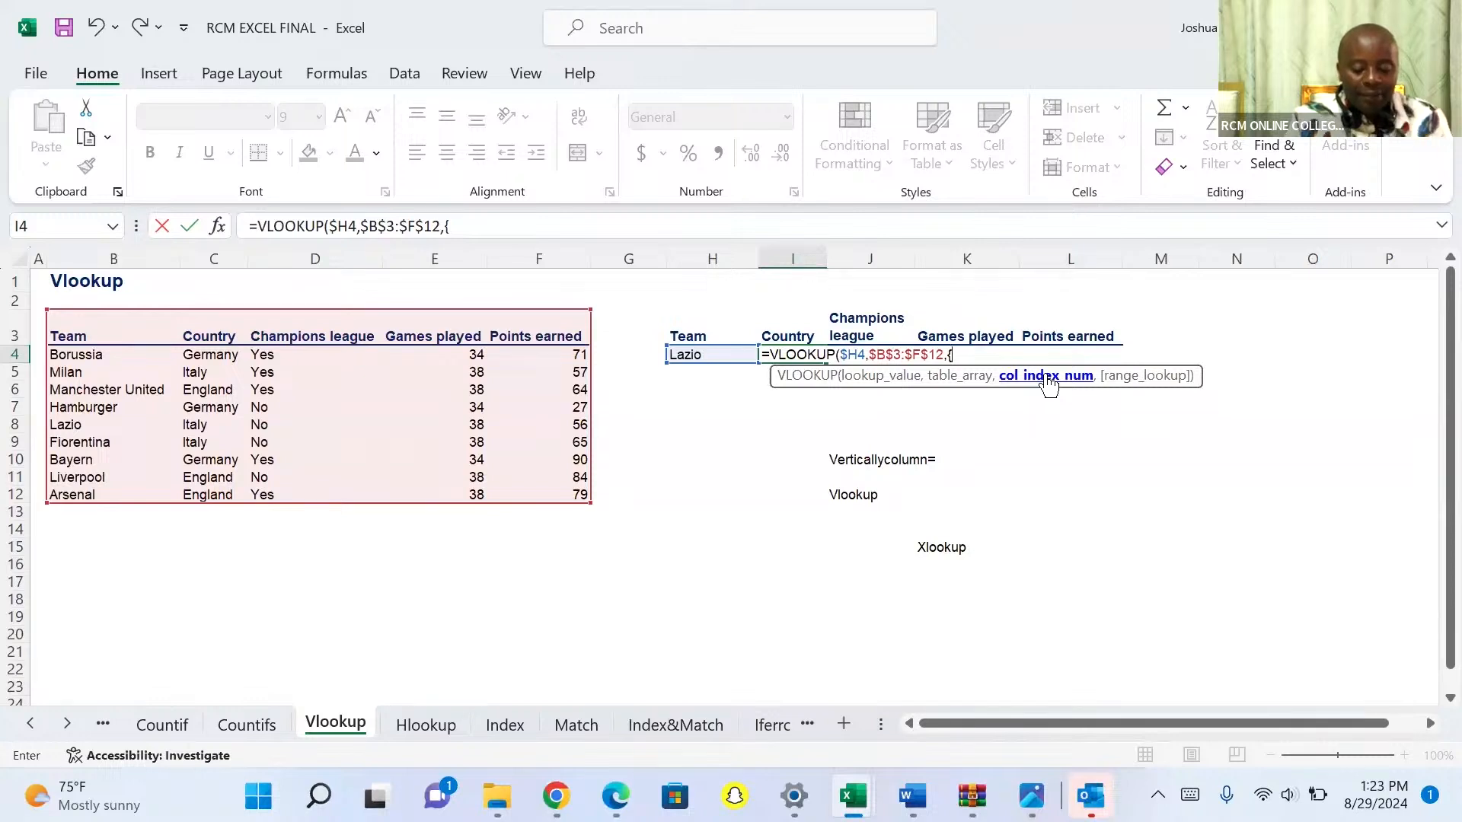
type("2,3,4,5")
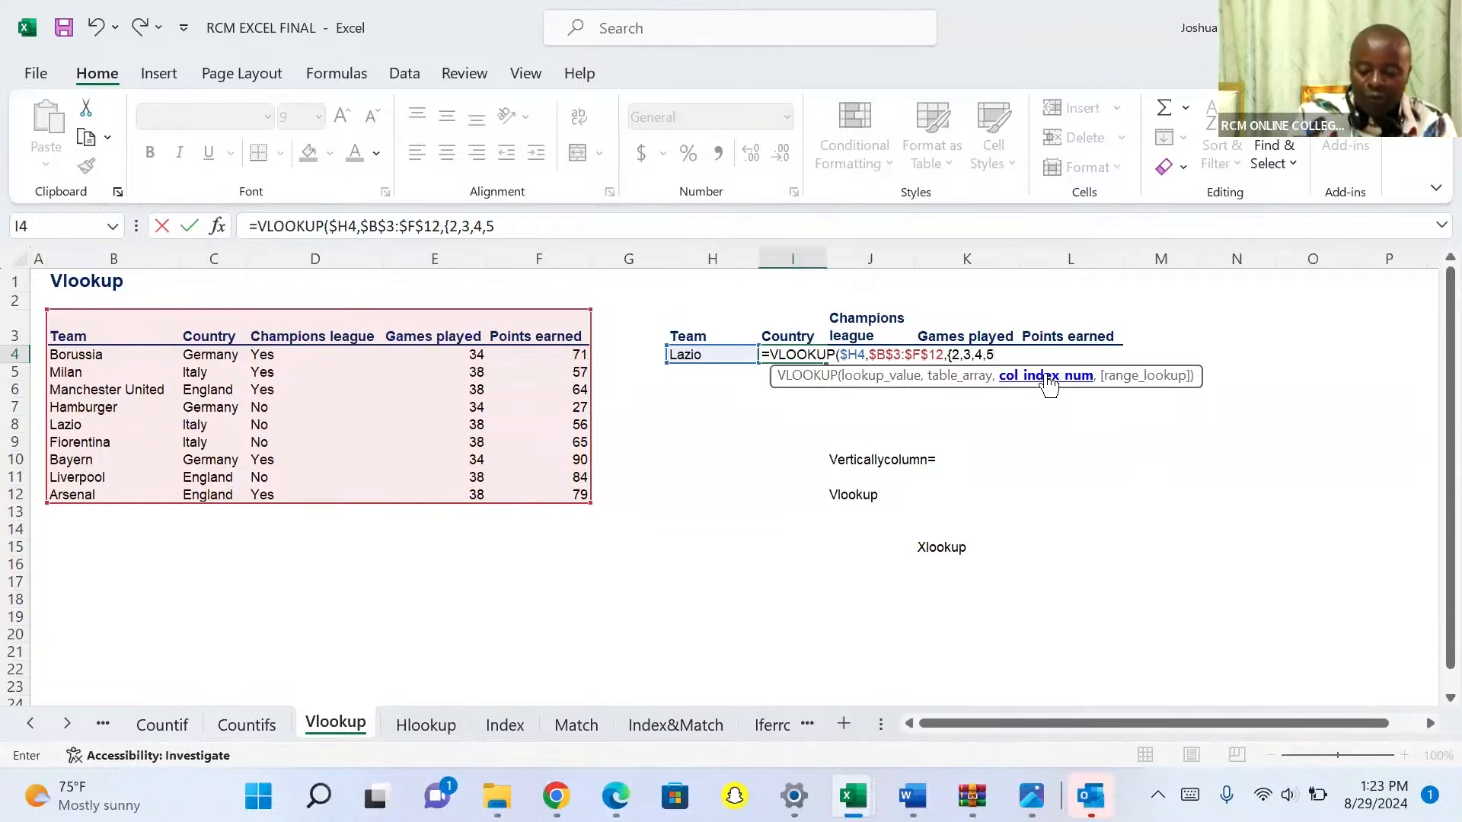
type("}")
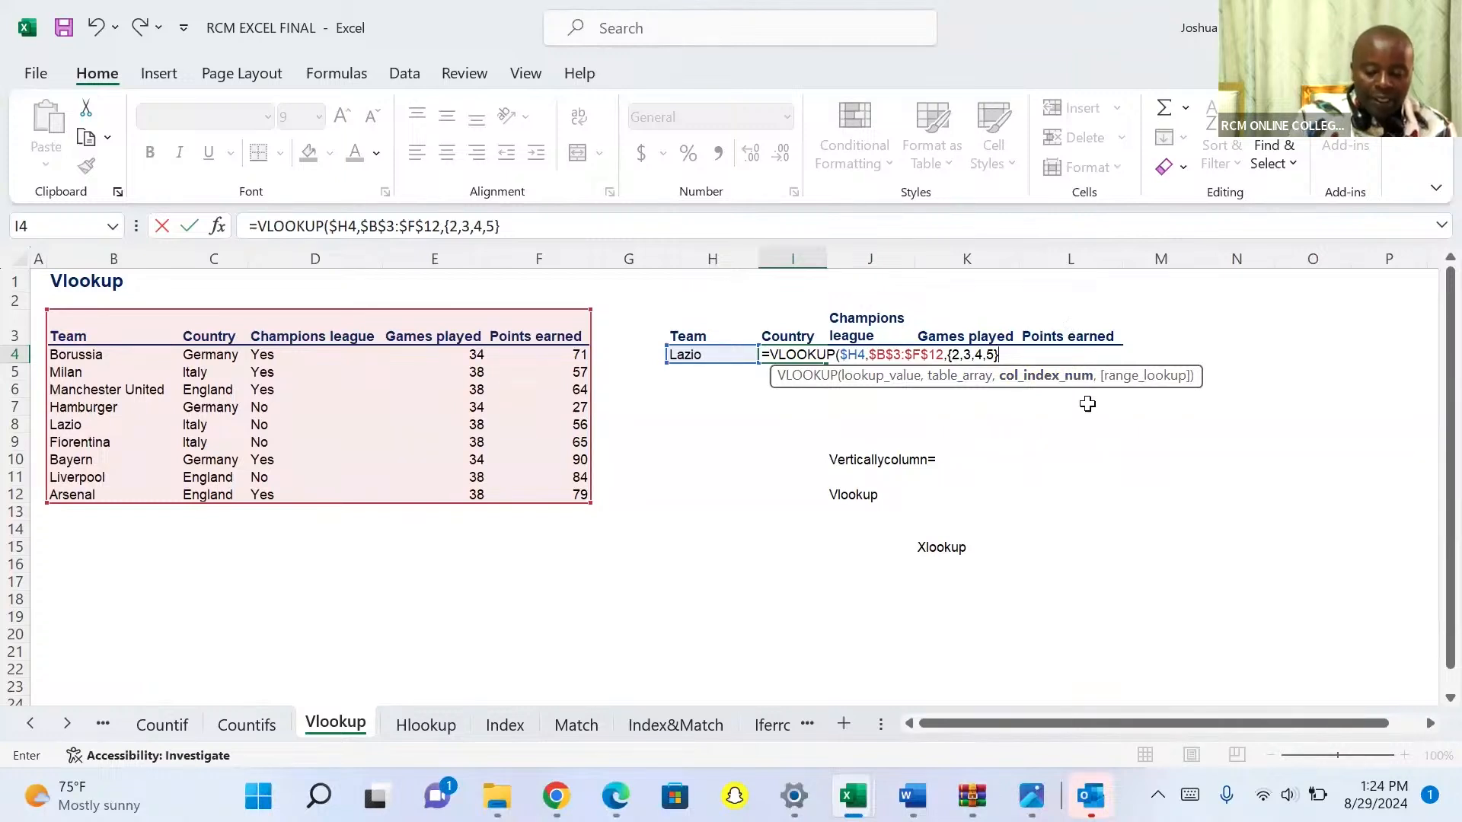
type(",")
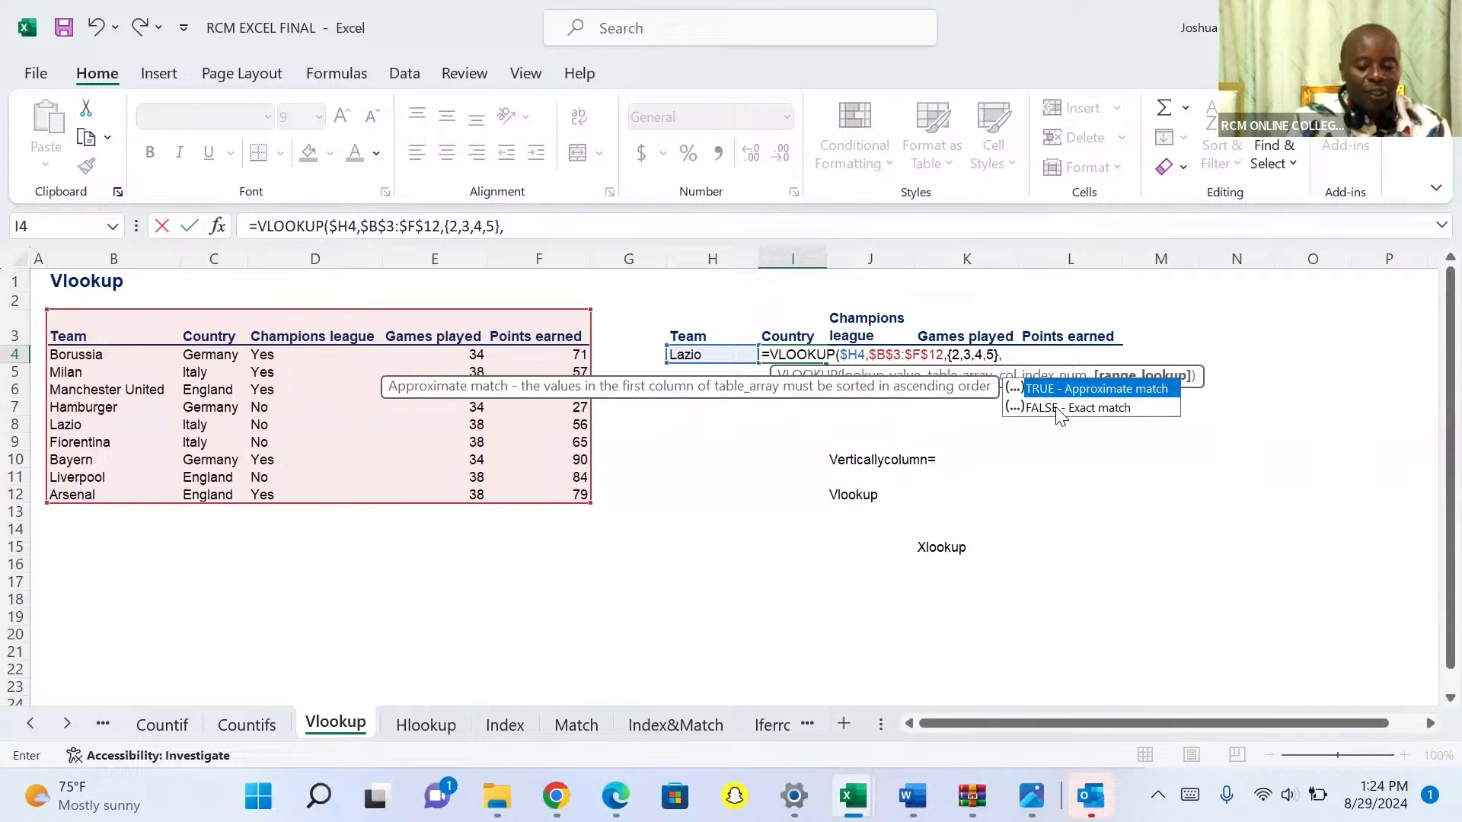
double_click(1055, 407)
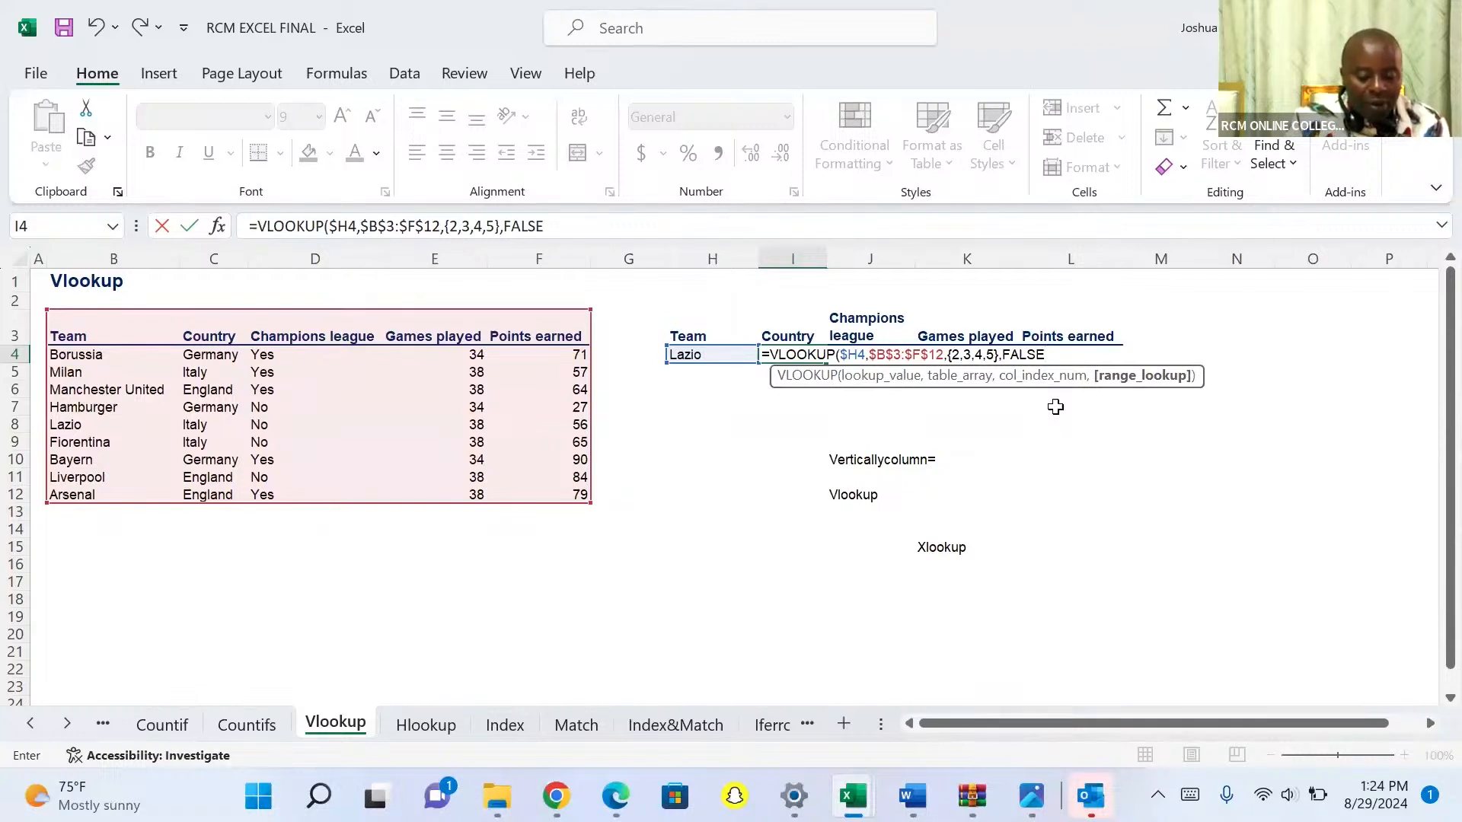
type(")")
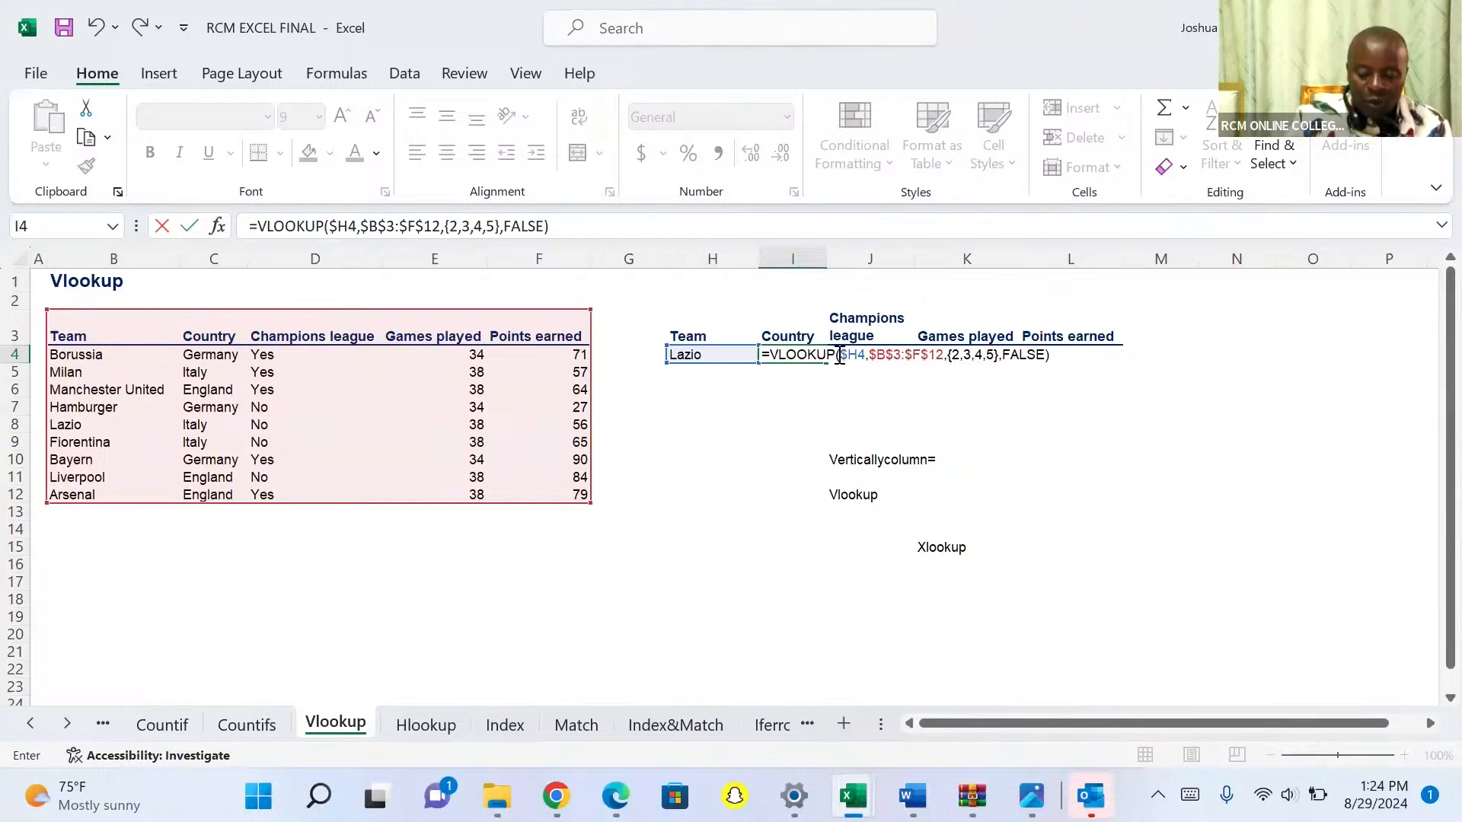
key("Return")
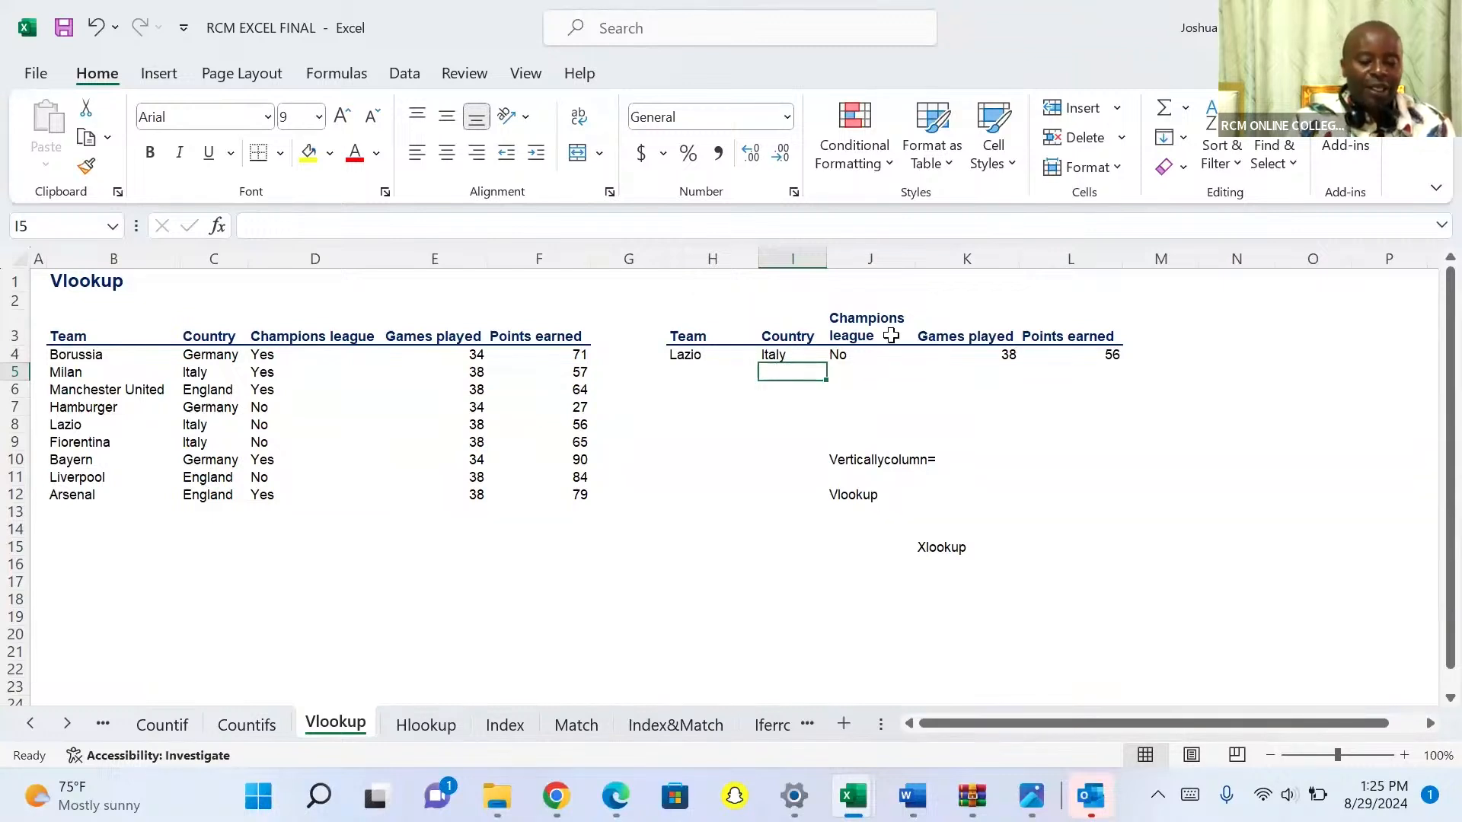
- Edit the VLOOKUP formula in I4, replacing the range lookup argument FALSE with 0
left_click(786, 354)
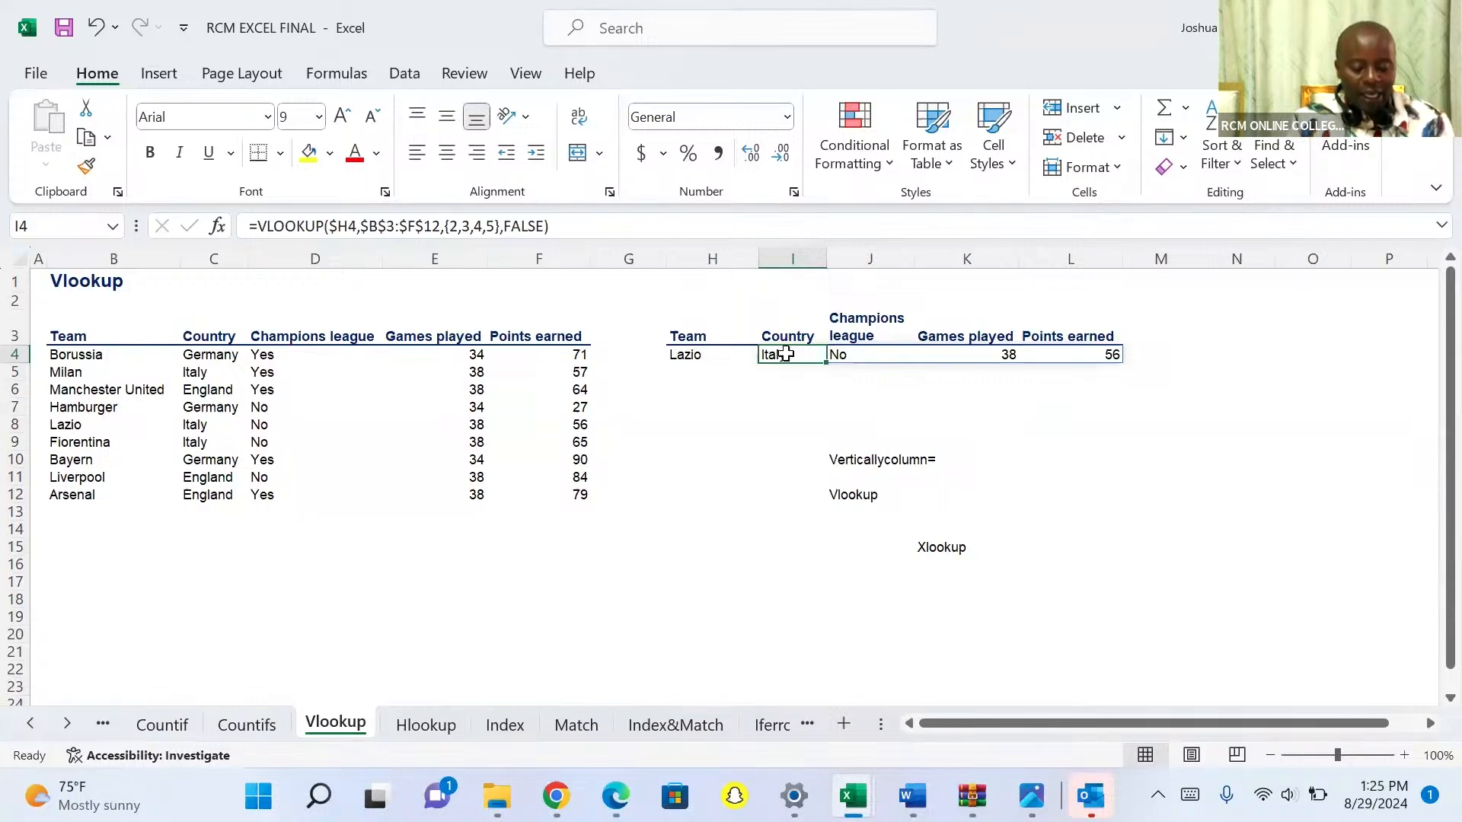
double_click(786, 354)
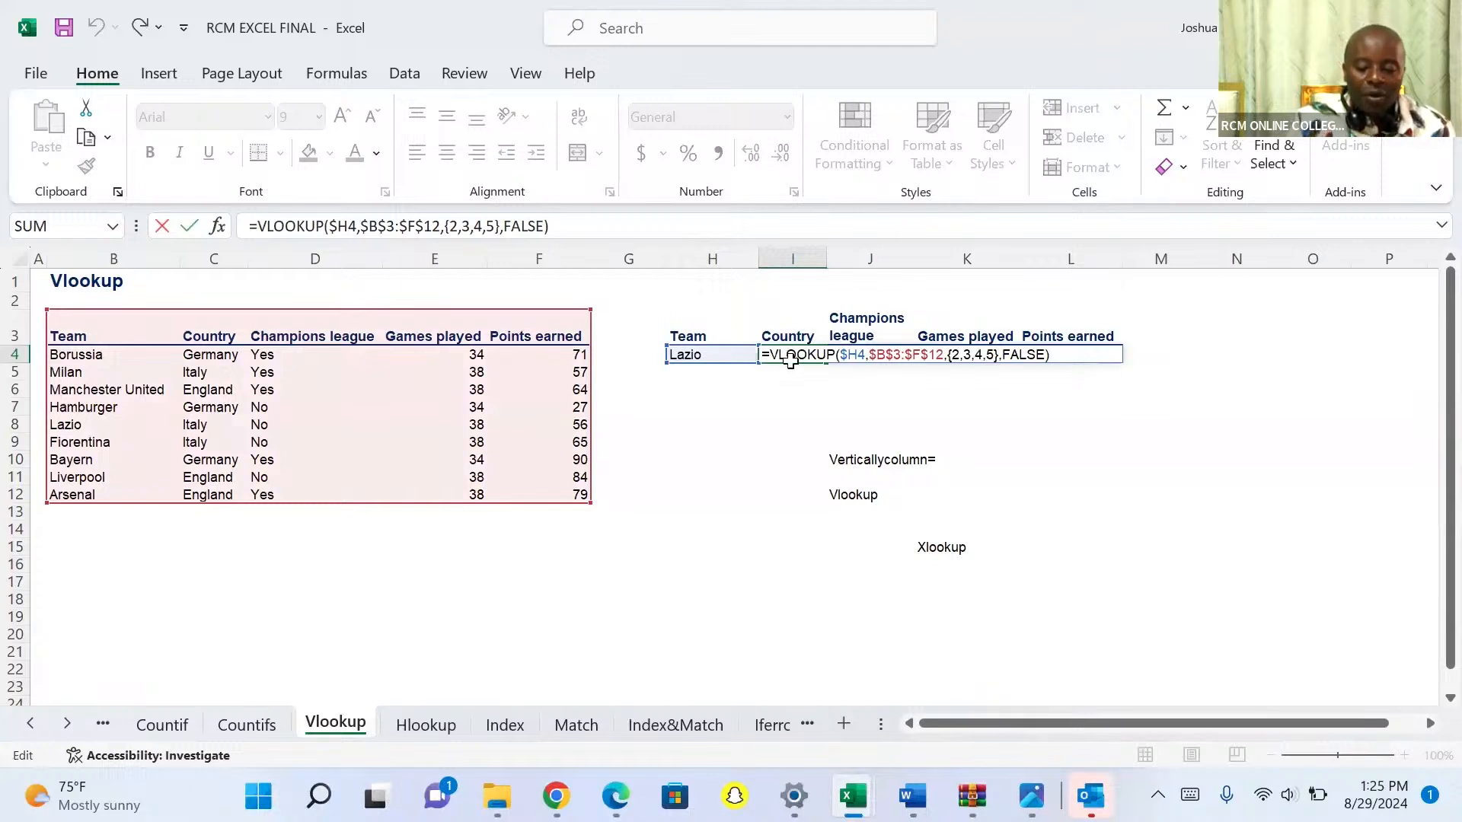
left_click(1047, 356)
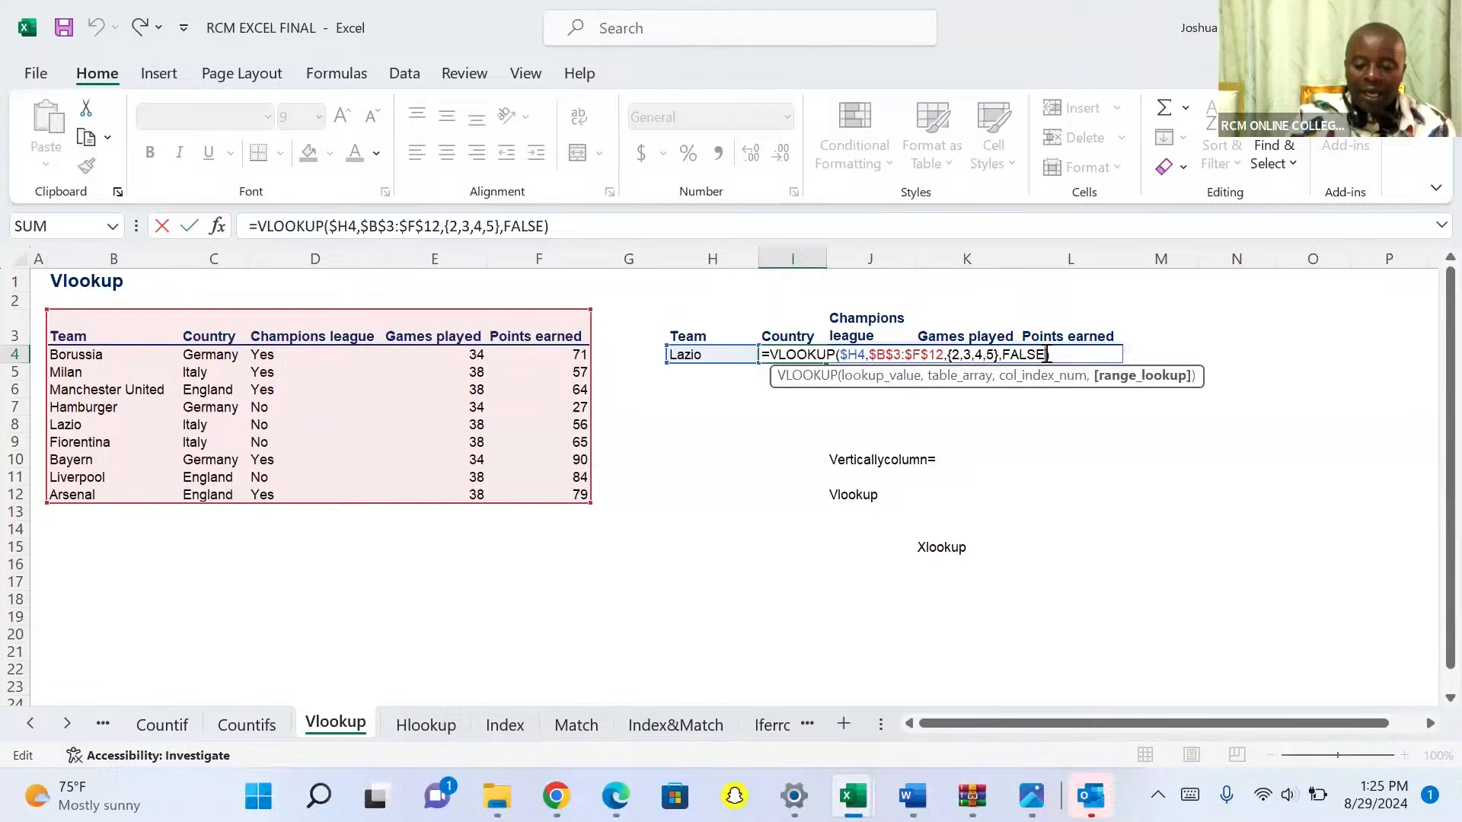
key("BackSpace")
key("BackSpace")
key("BackSpace")
key("BackSpace")
key("BackSpace")
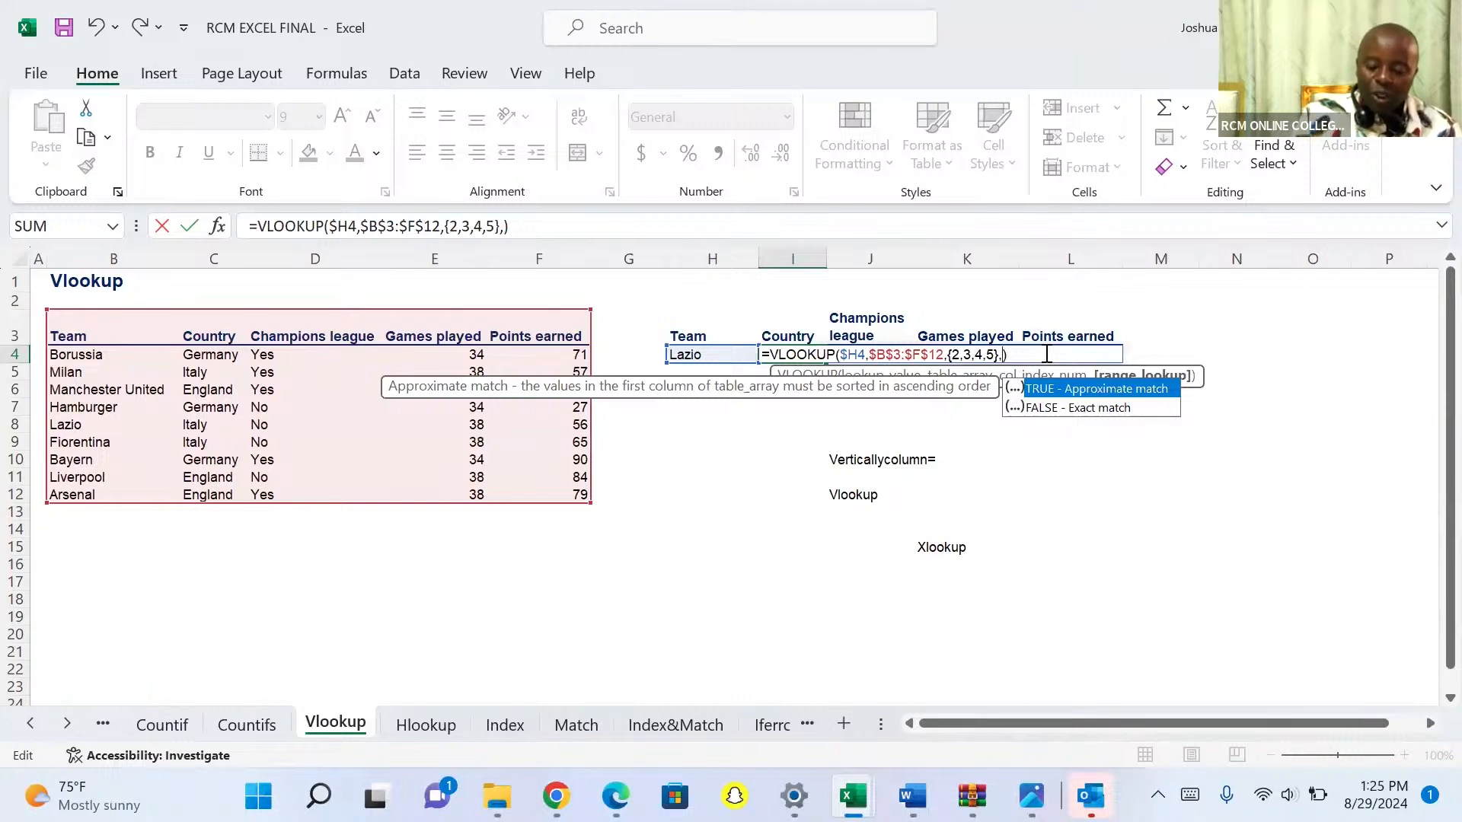
type("0")
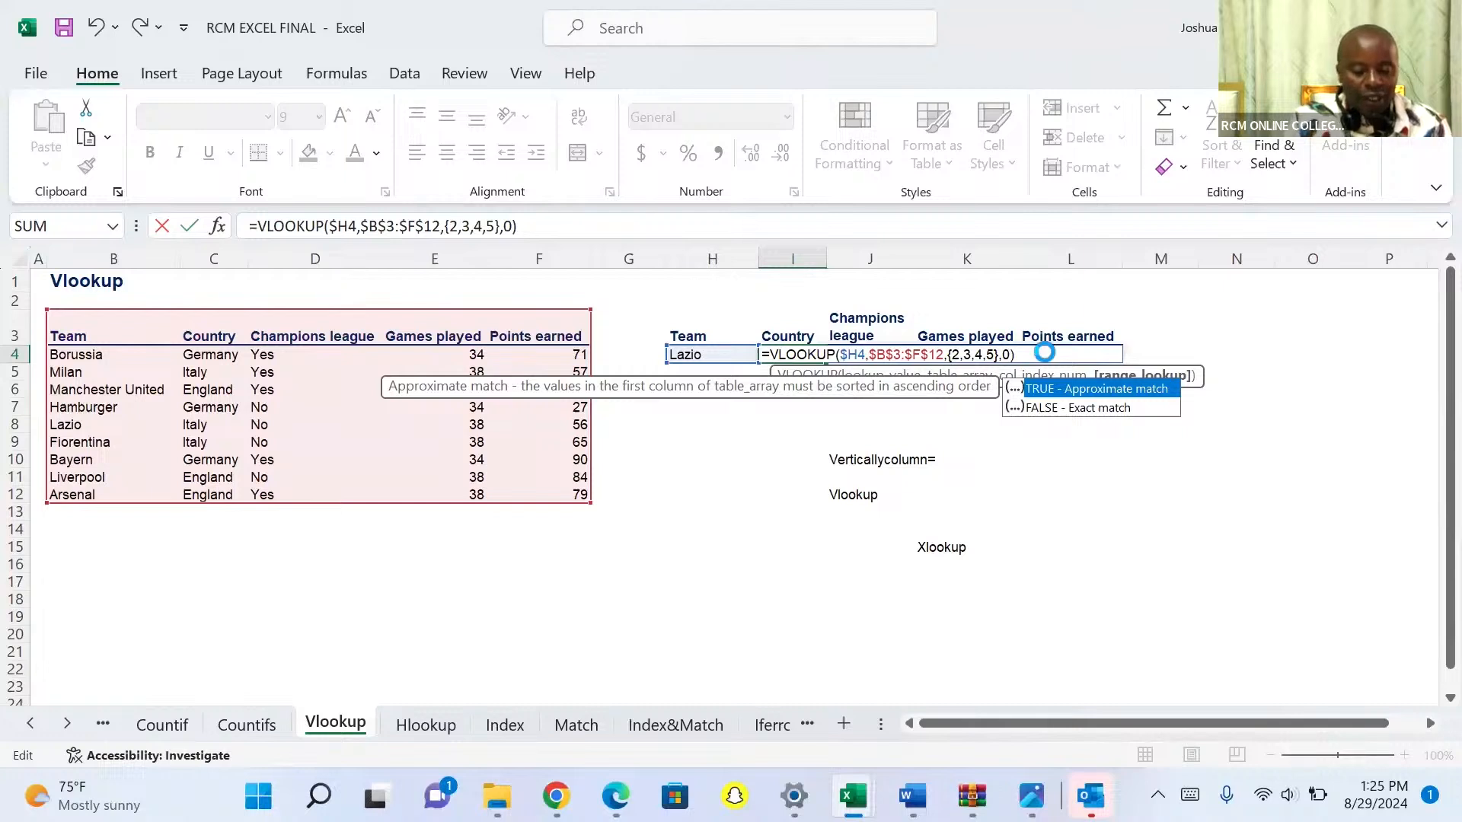
key("Return")
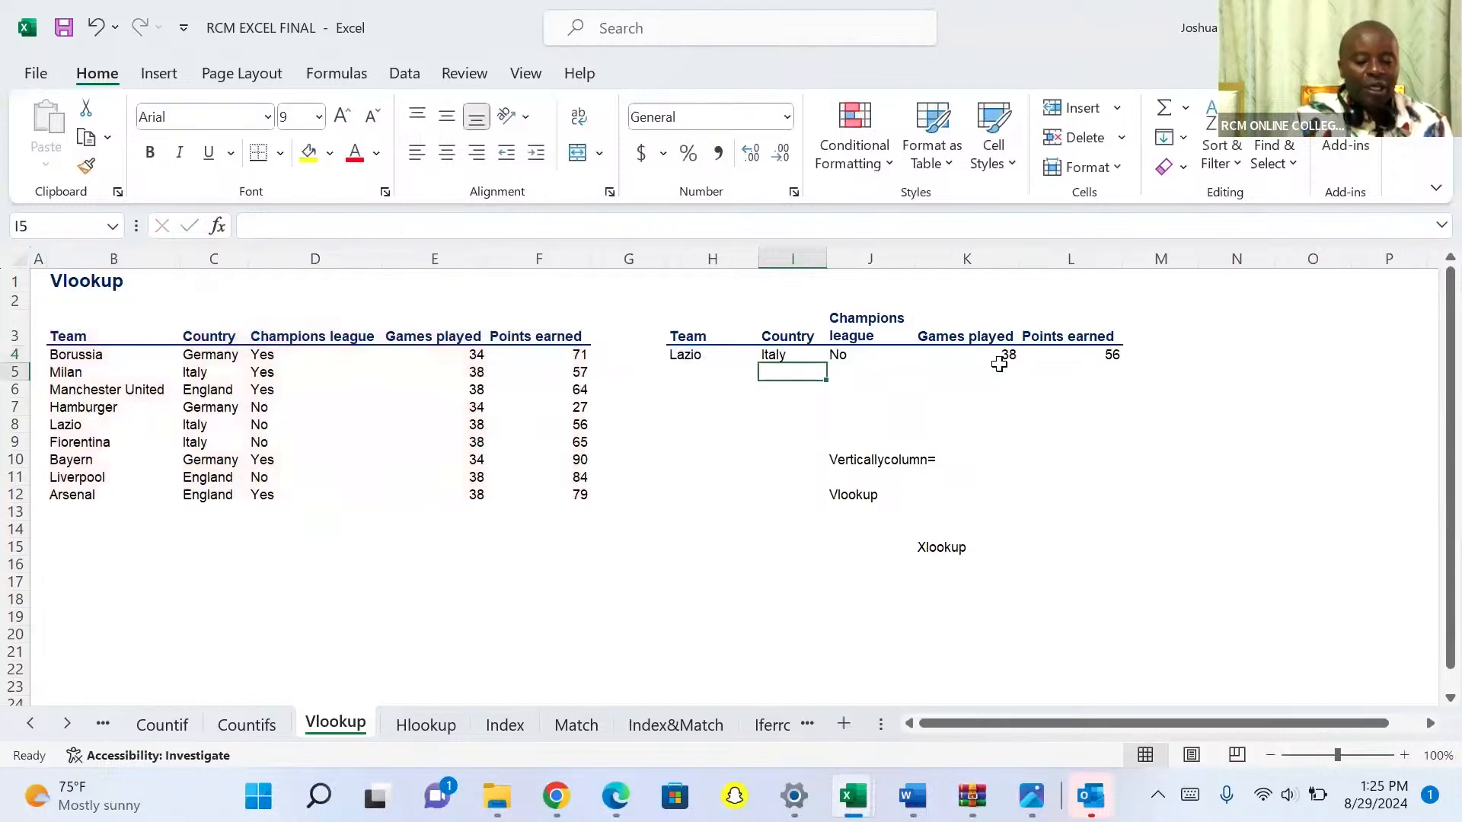
- Enter the team milan in cell H5 and fill the VLOOKUP formula from I4 down to I6
left_click(700, 369)
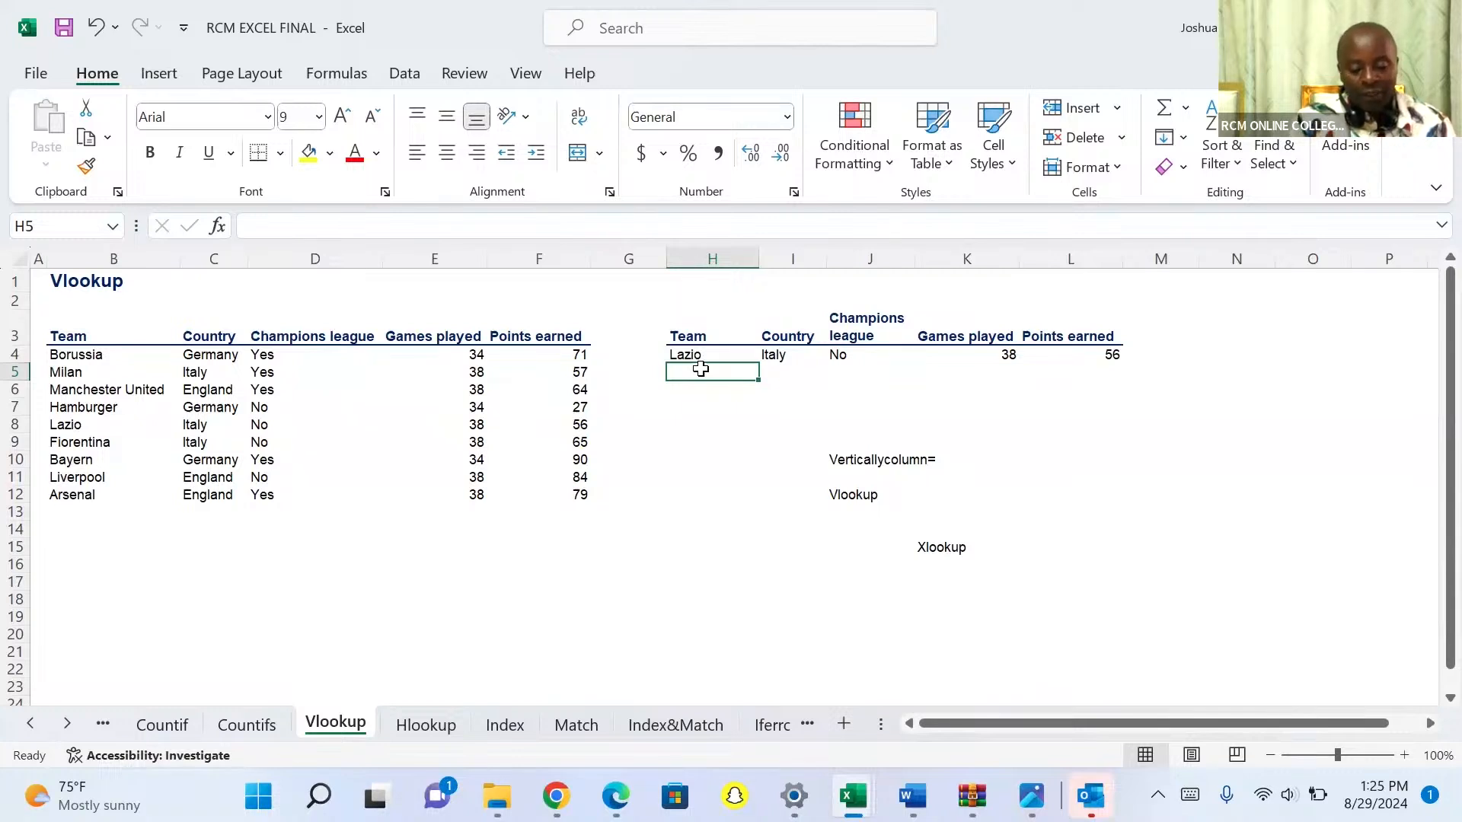
type("mi")
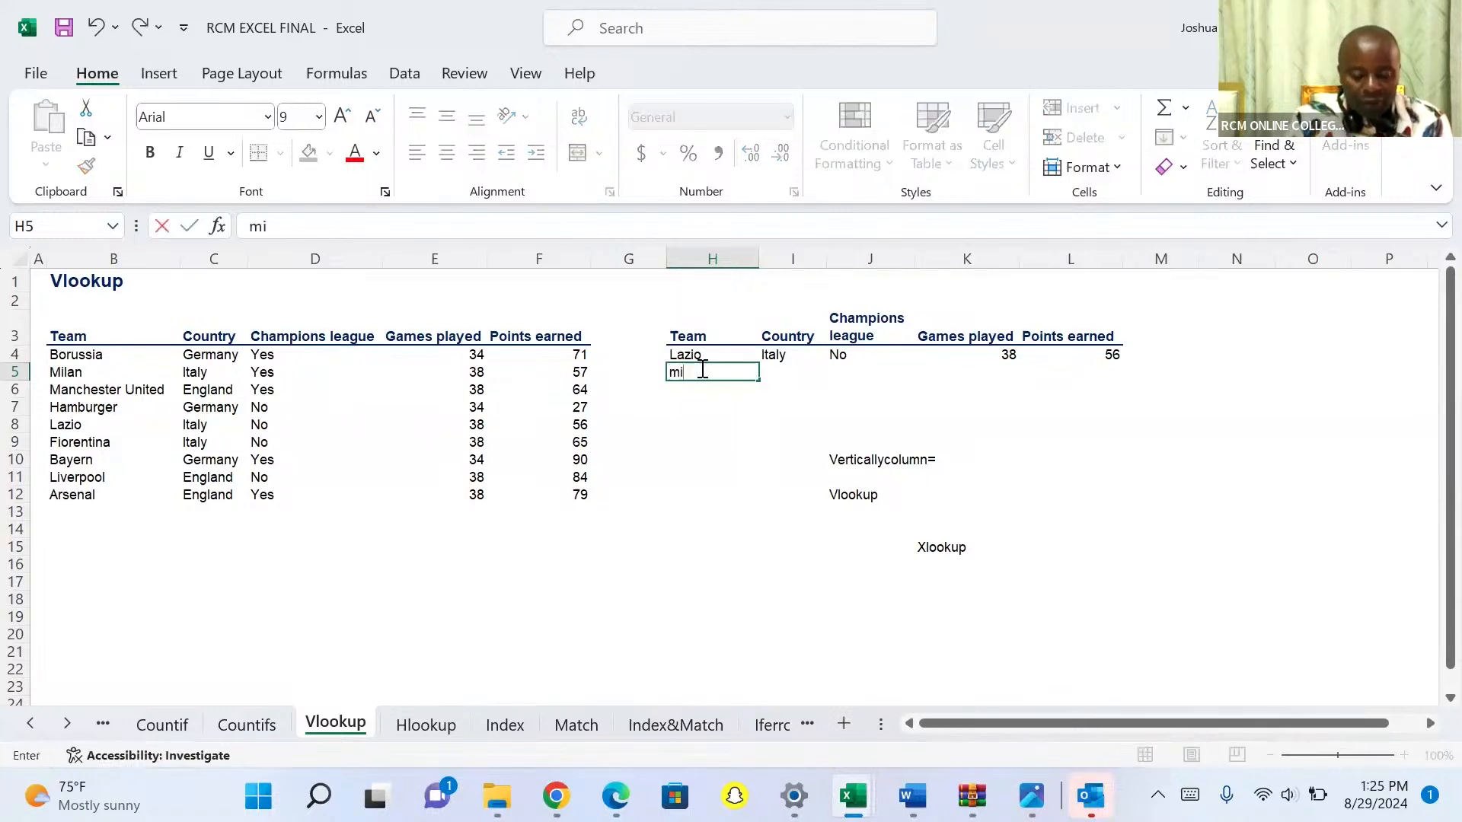
type("lan")
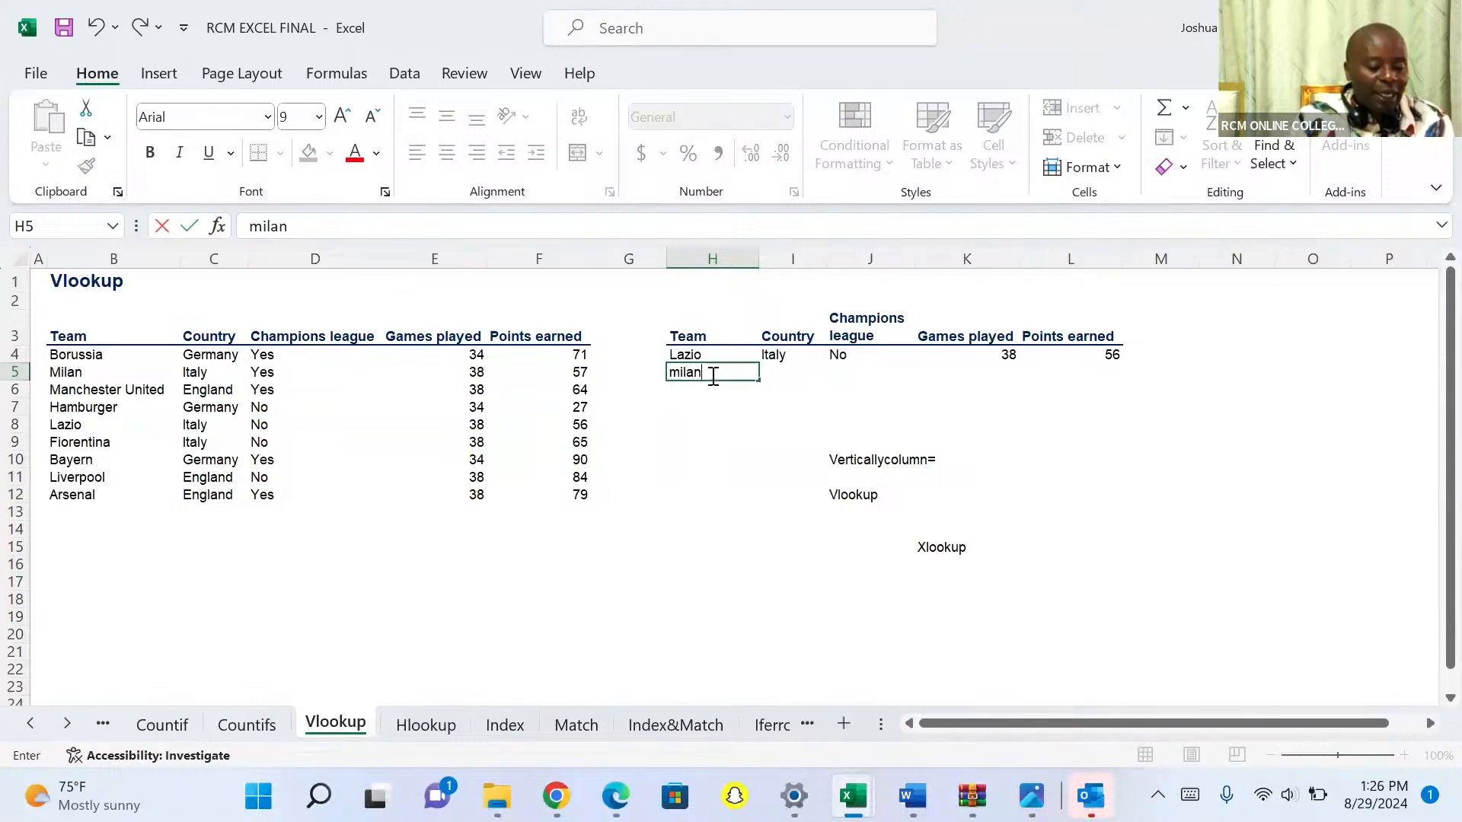
left_click(775, 353)
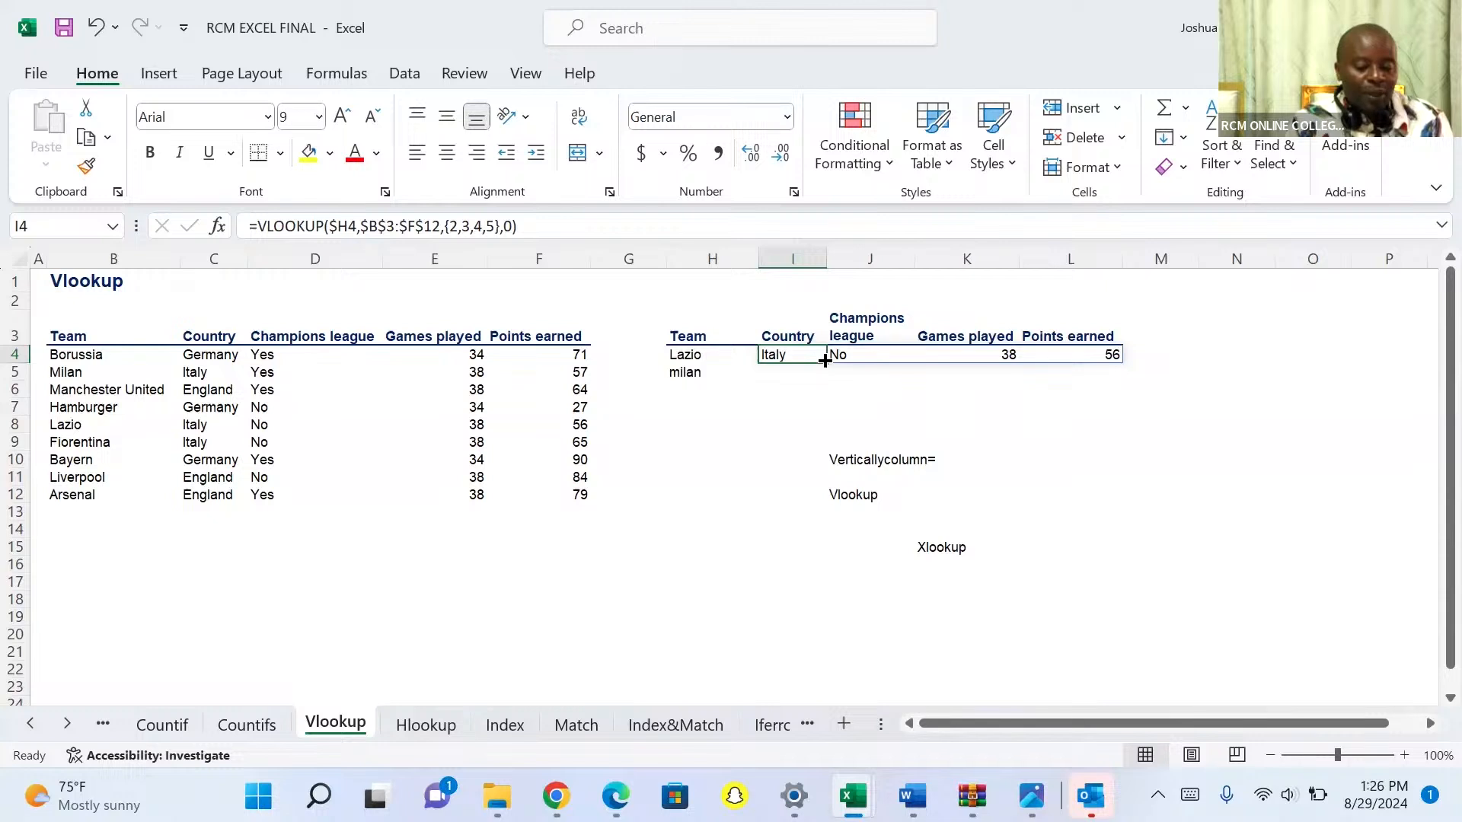
left_click_drag(824, 362, 812, 405)
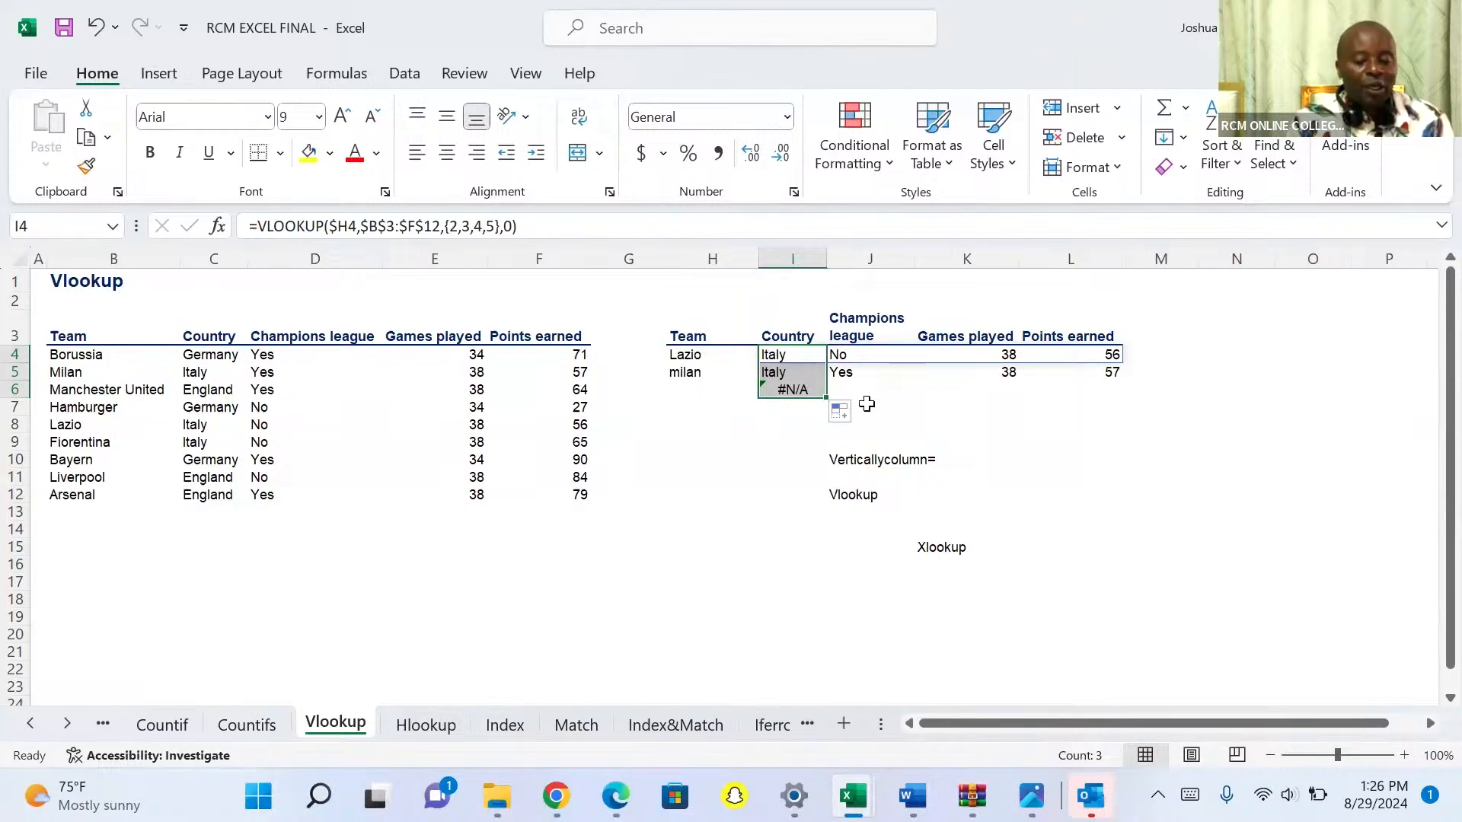
- Enter the team Arsenal in cell H6 of the lookup table
left_click(697, 388)
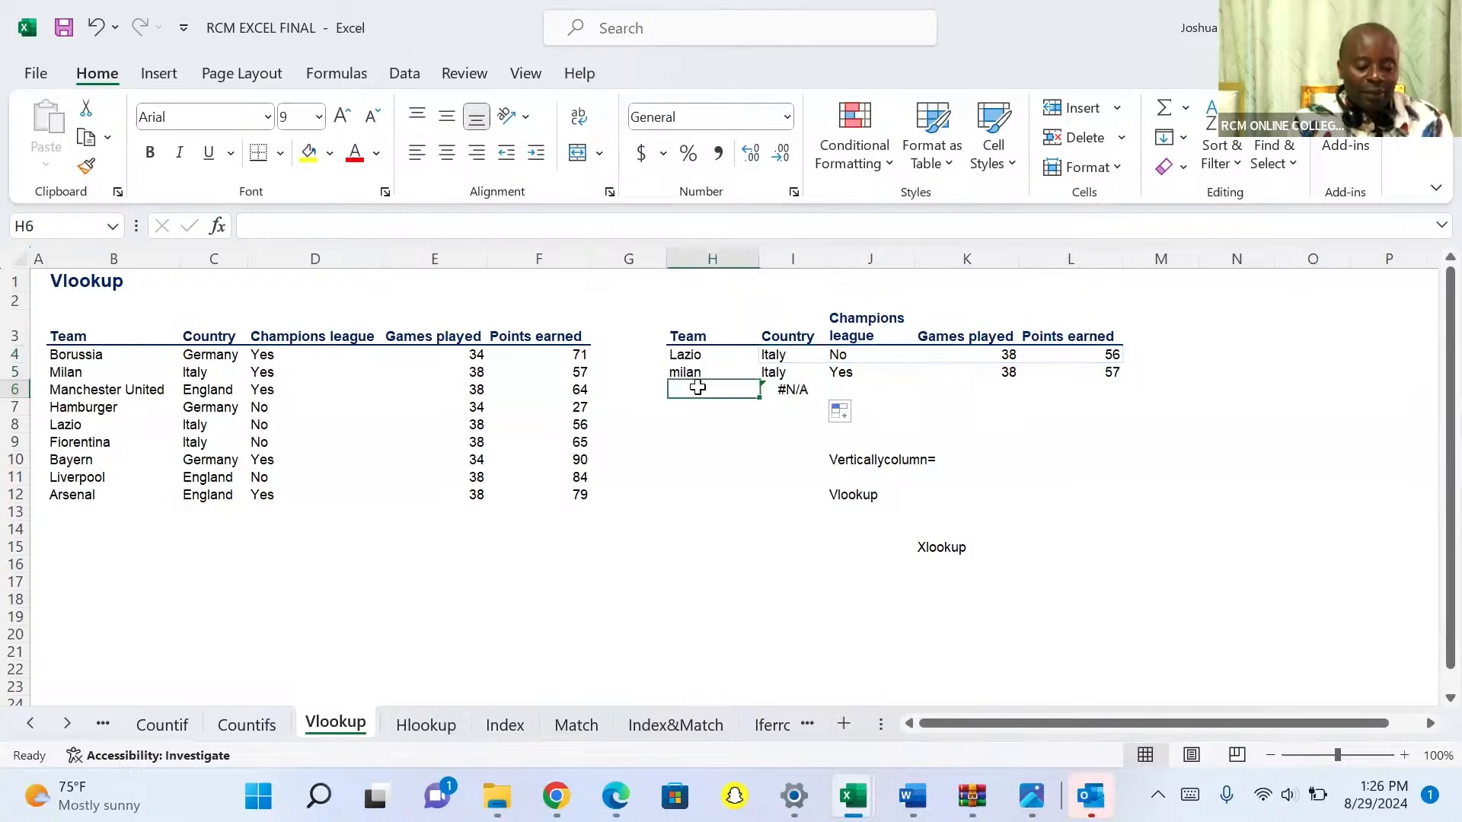
type("Ars")
type("enal")
key("Return")
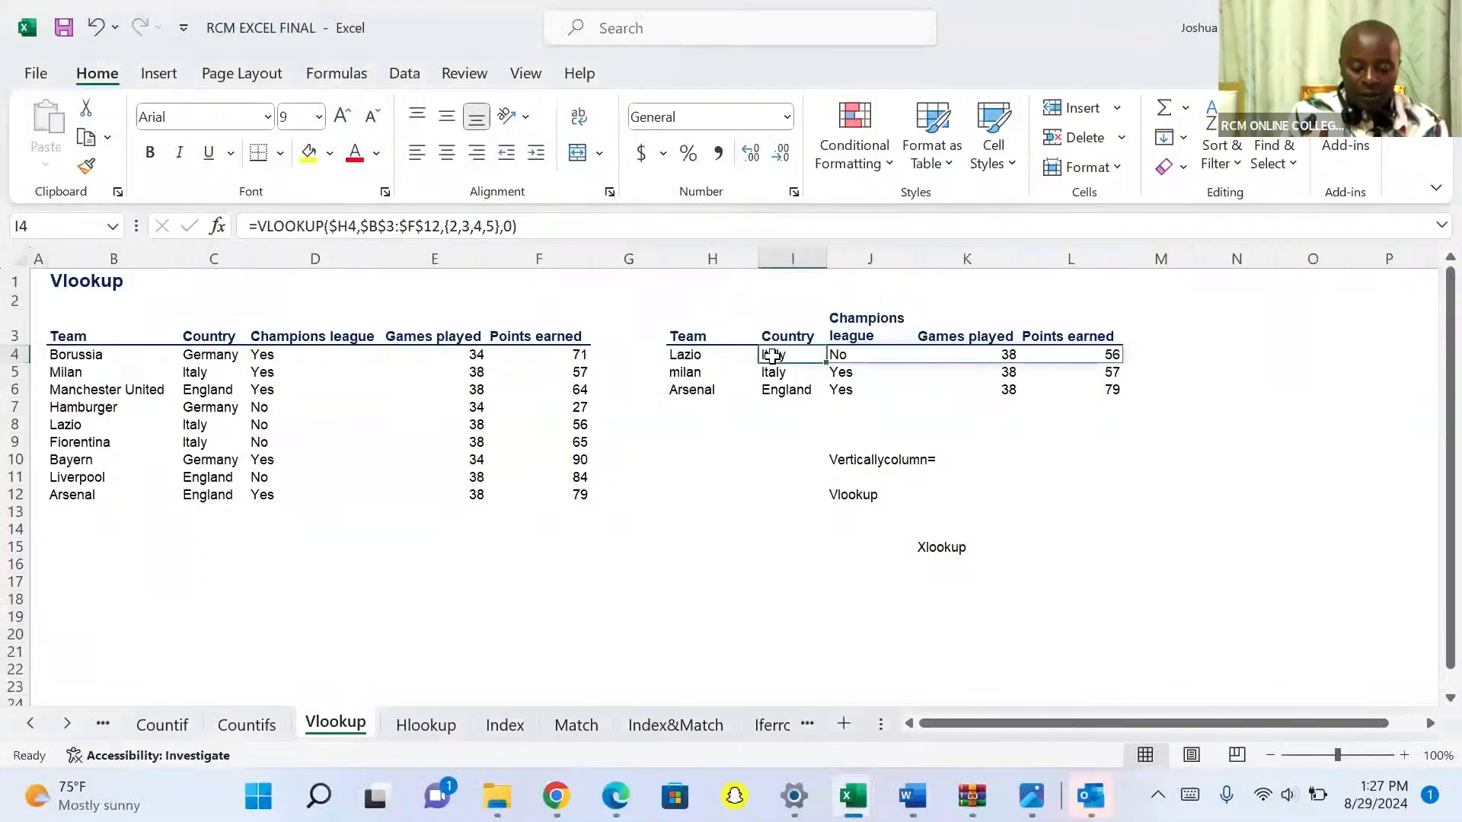
- Clear the VLOOKUP formulas from cells I4 to I6
key("shift+Down")
key("shift+Down")
key("Delete")
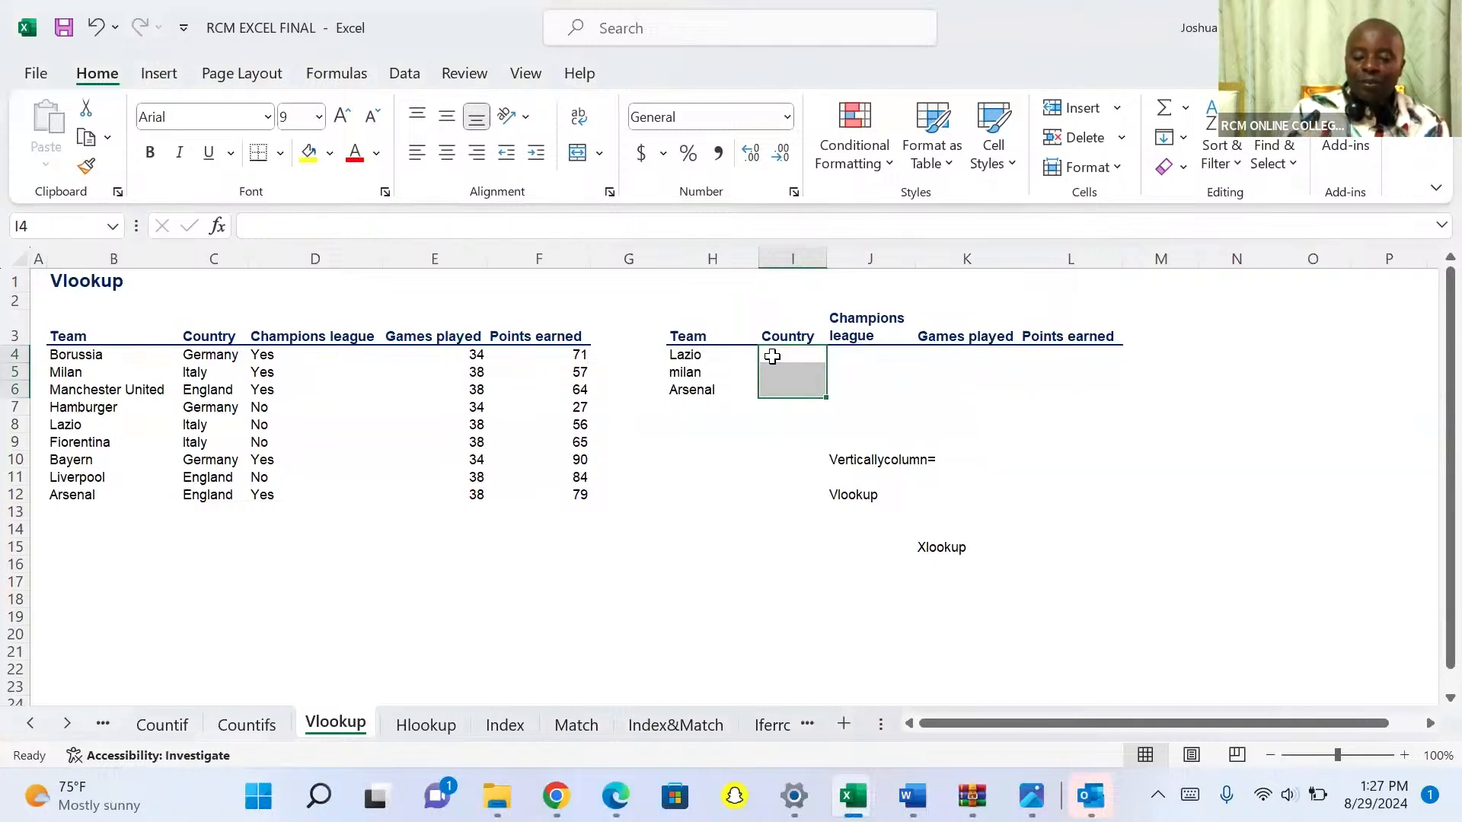
- Start a new VLOOKUP formula in cell I4 with Lazio's cell as the column-locked lookup value $H4
left_click(772, 356)
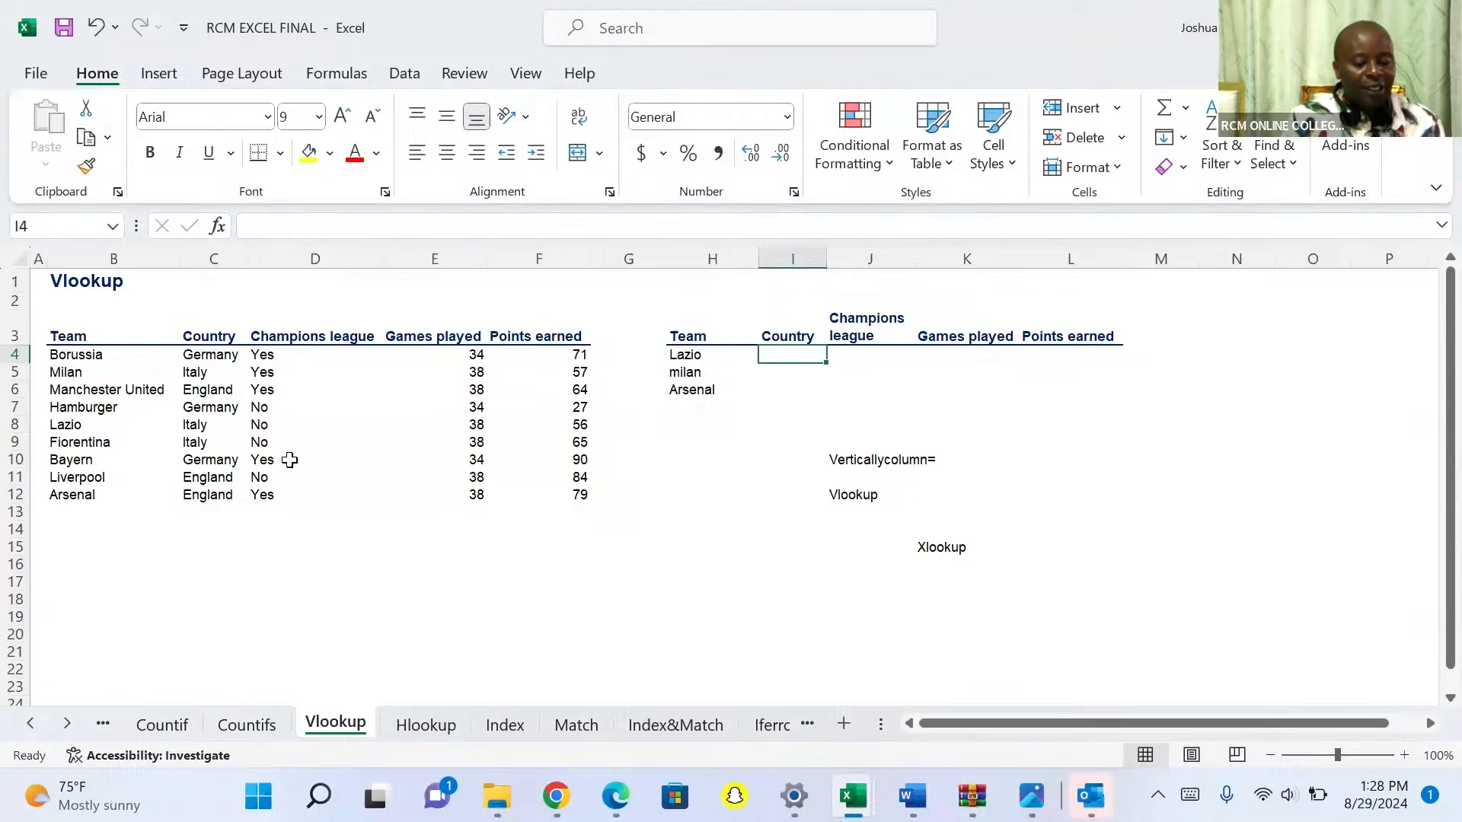
type("=")
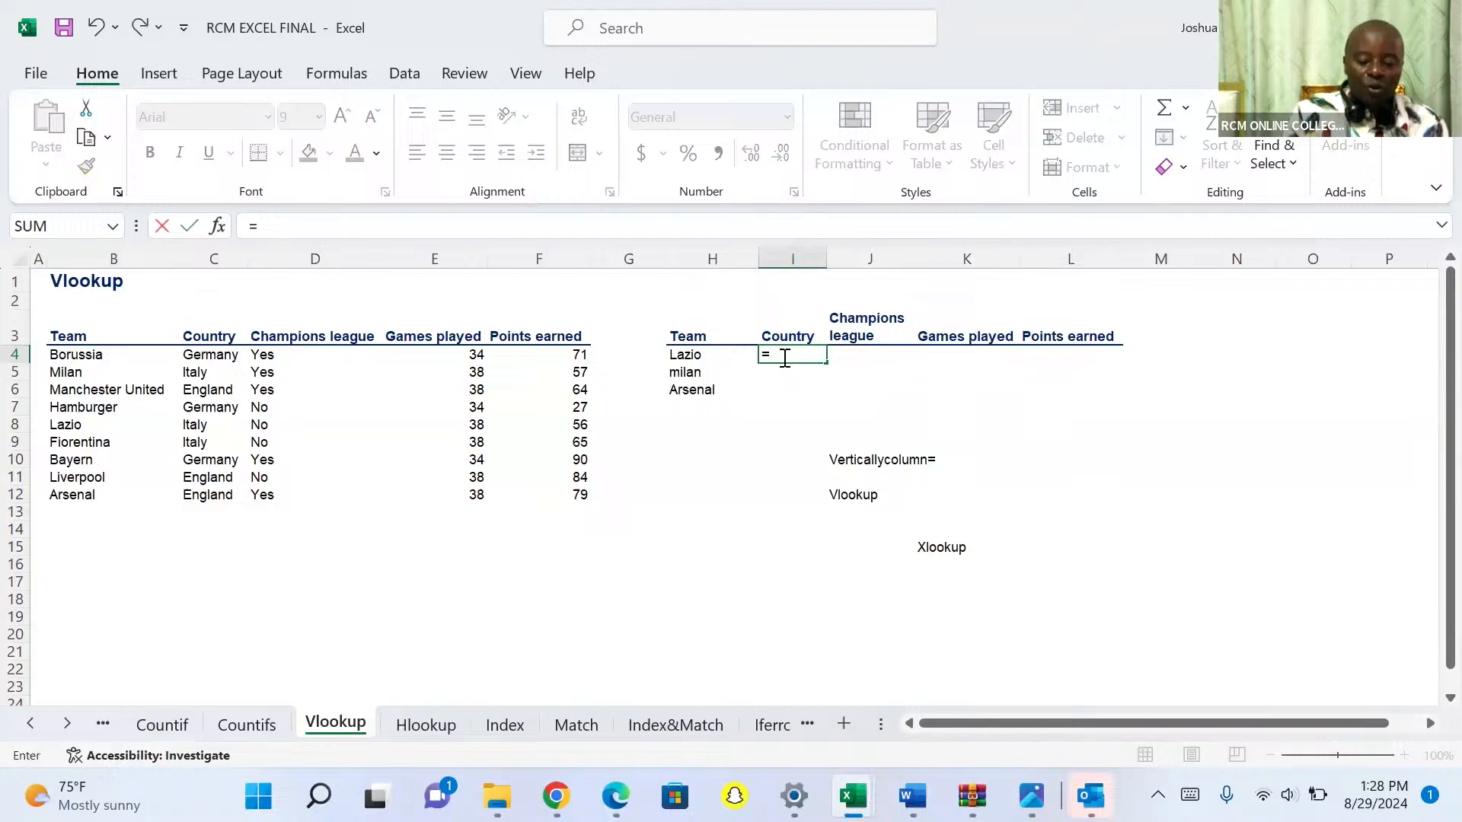
type("vloo")
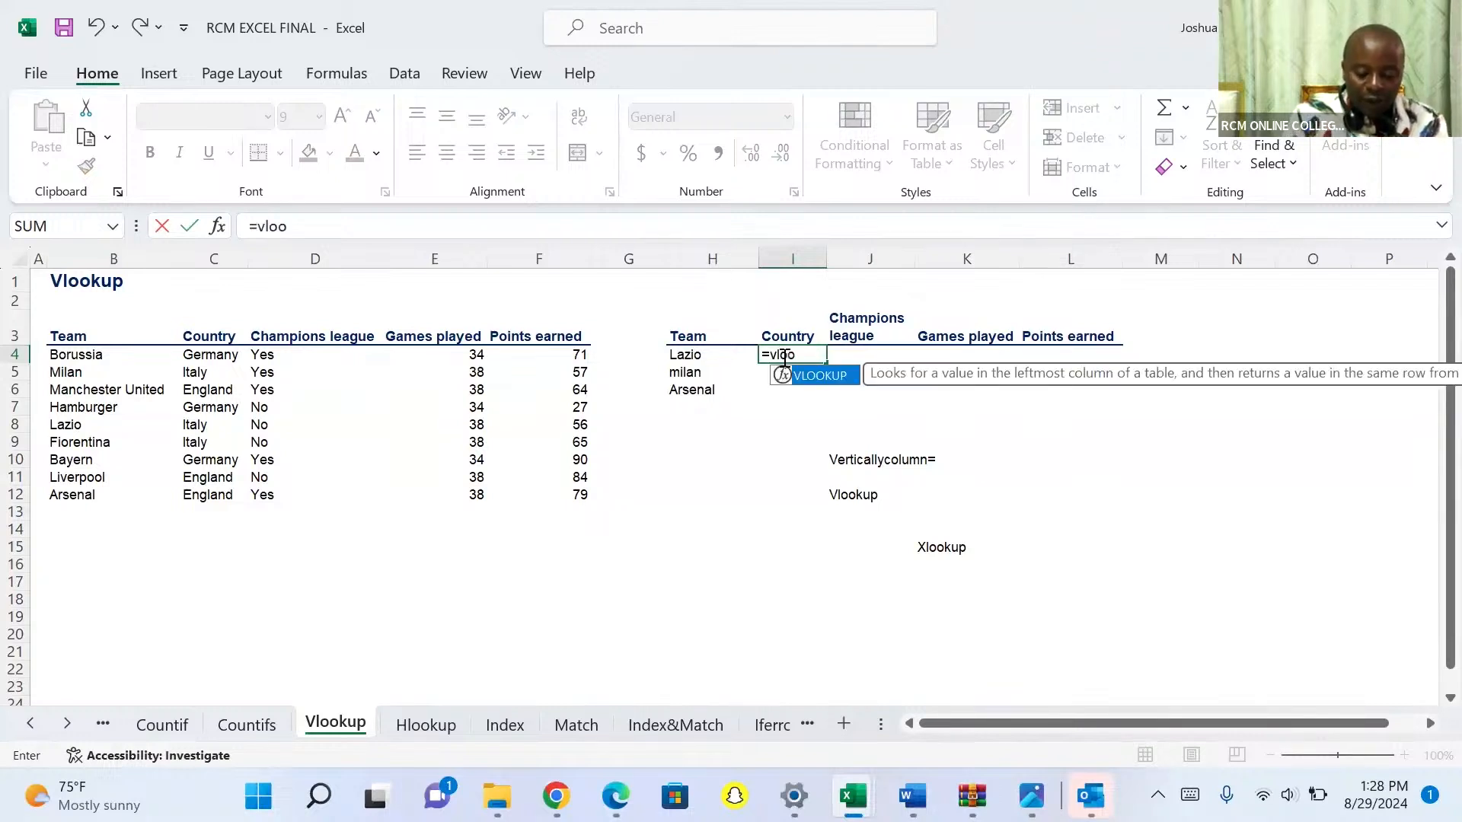
key("Tab")
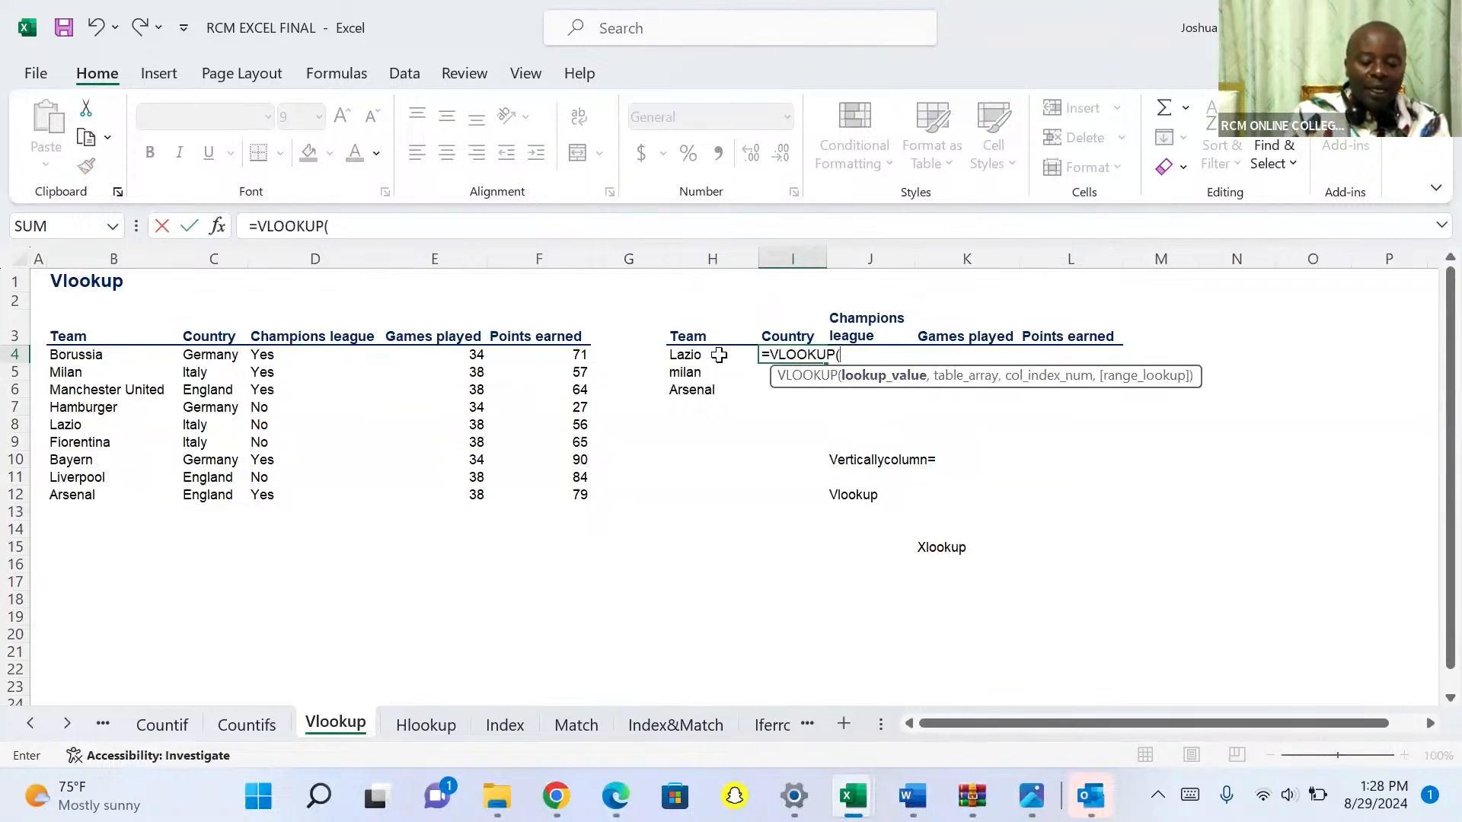
left_click(694, 361)
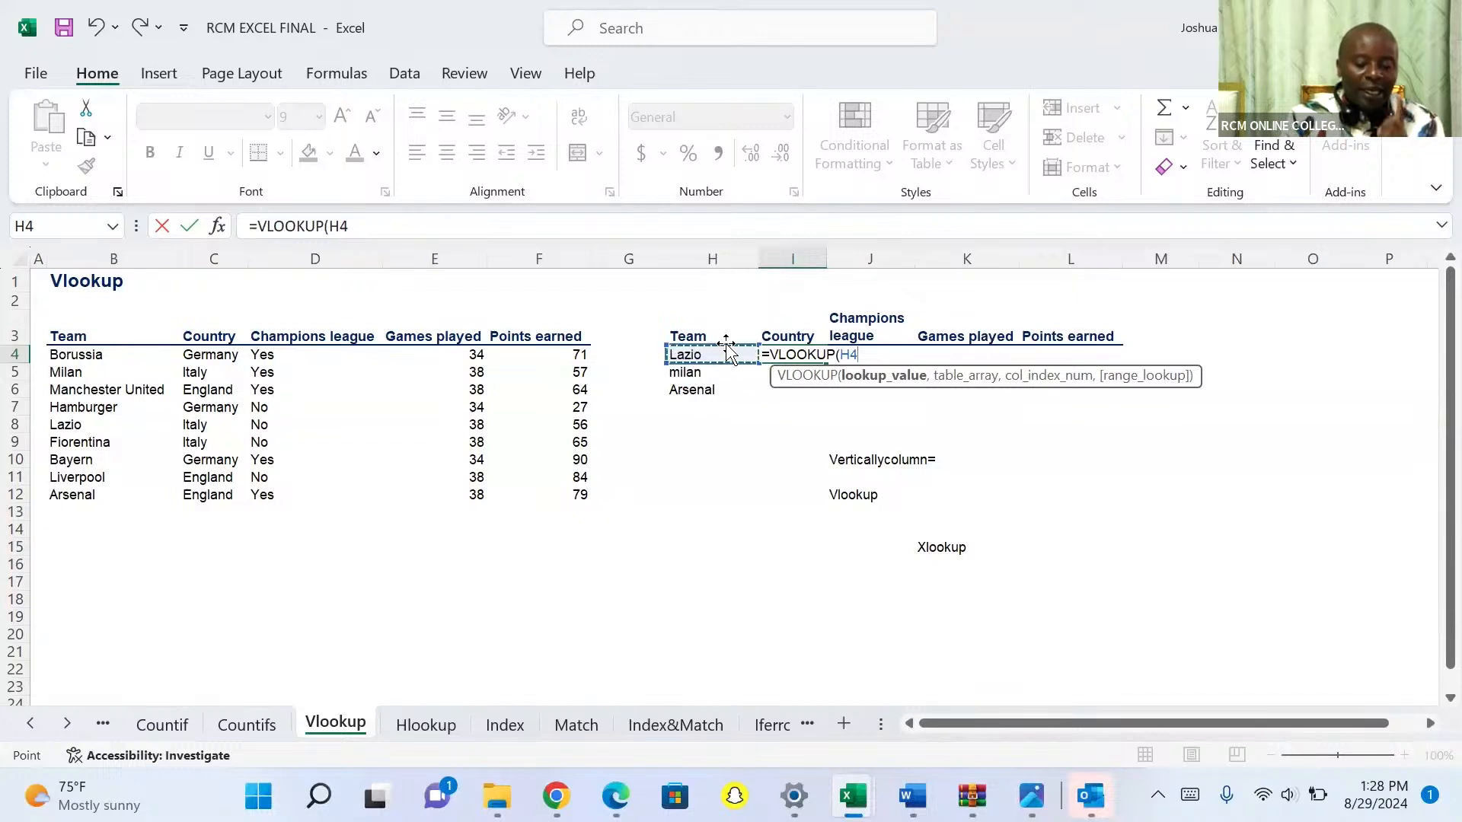
left_click(843, 354)
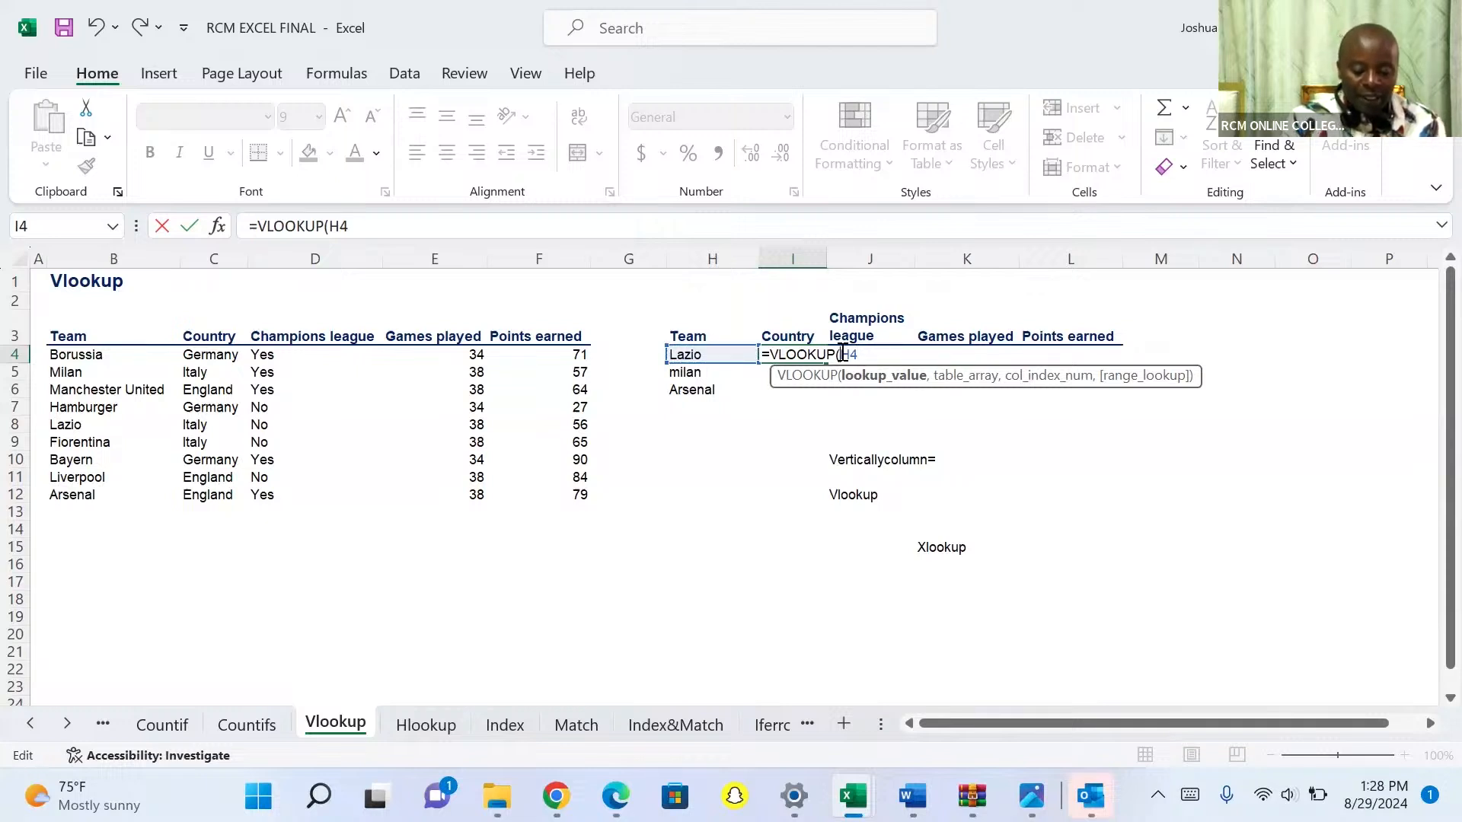
type("$")
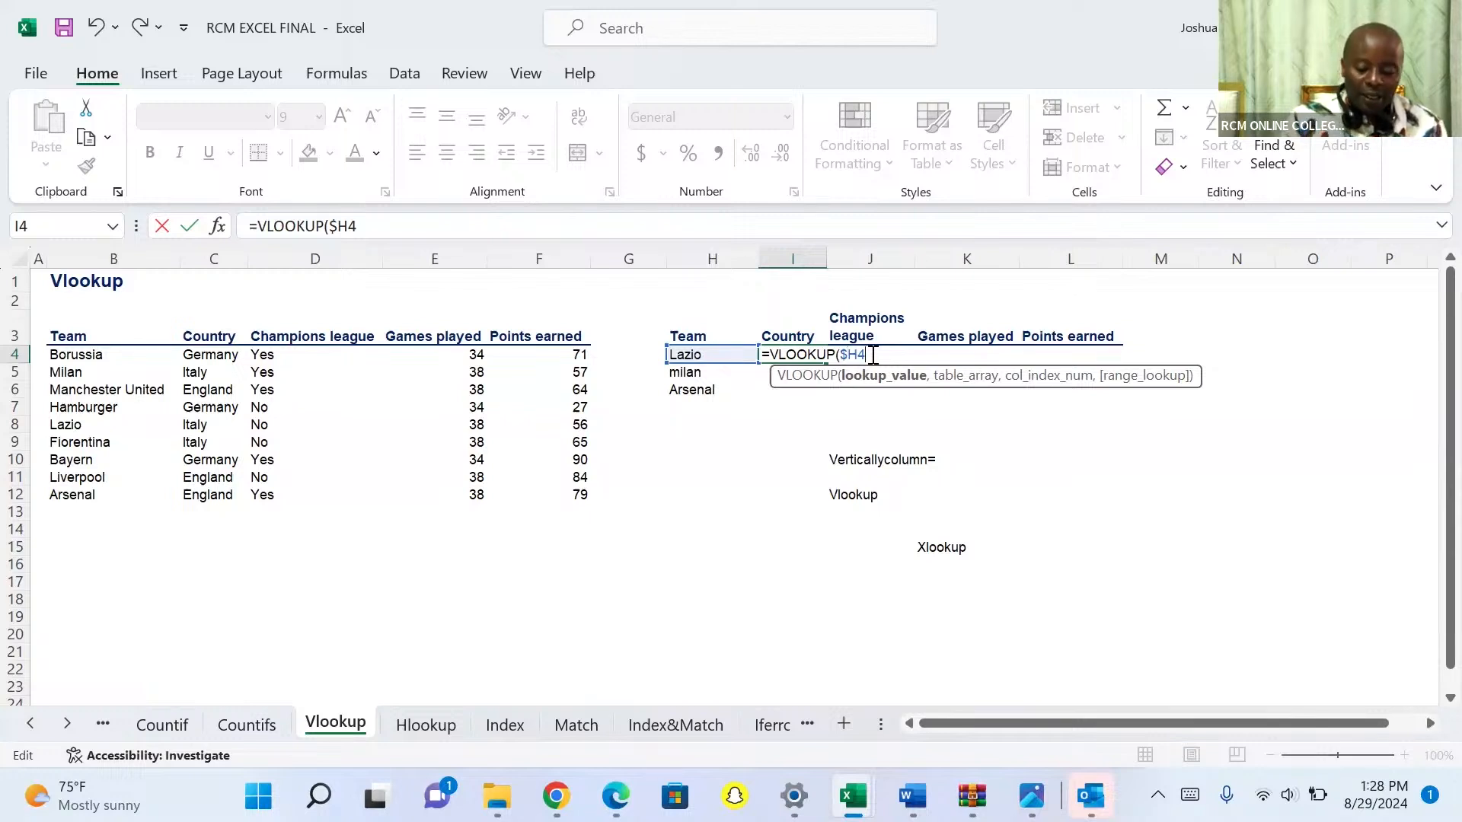
type(",")
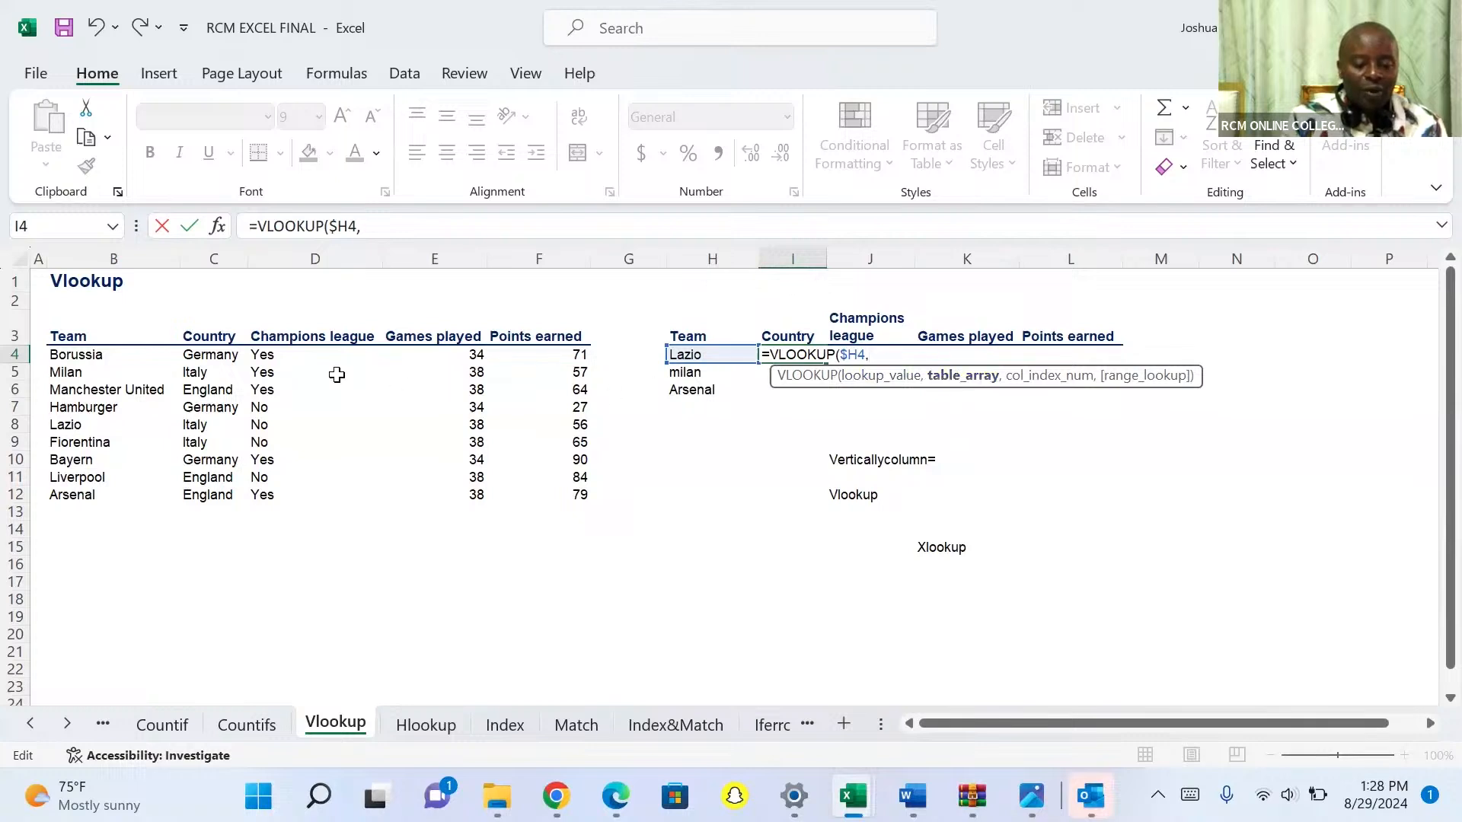
- Set the table array to the full team table with its headers, as the absolute range $B$3:$F$12
left_click(82, 340)
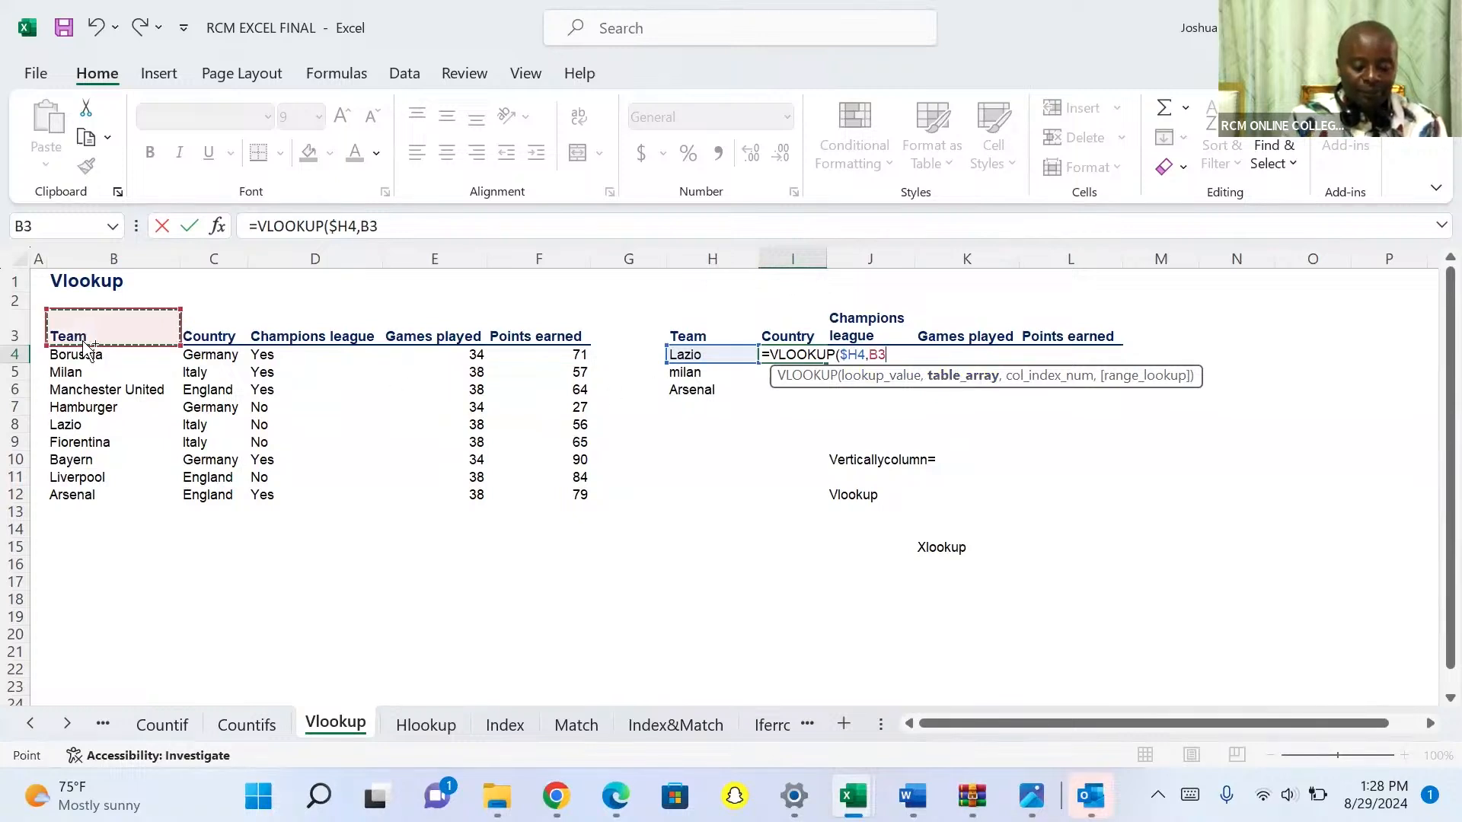
key("ctrl+shift+Right")
key("ctrl+shift+Down")
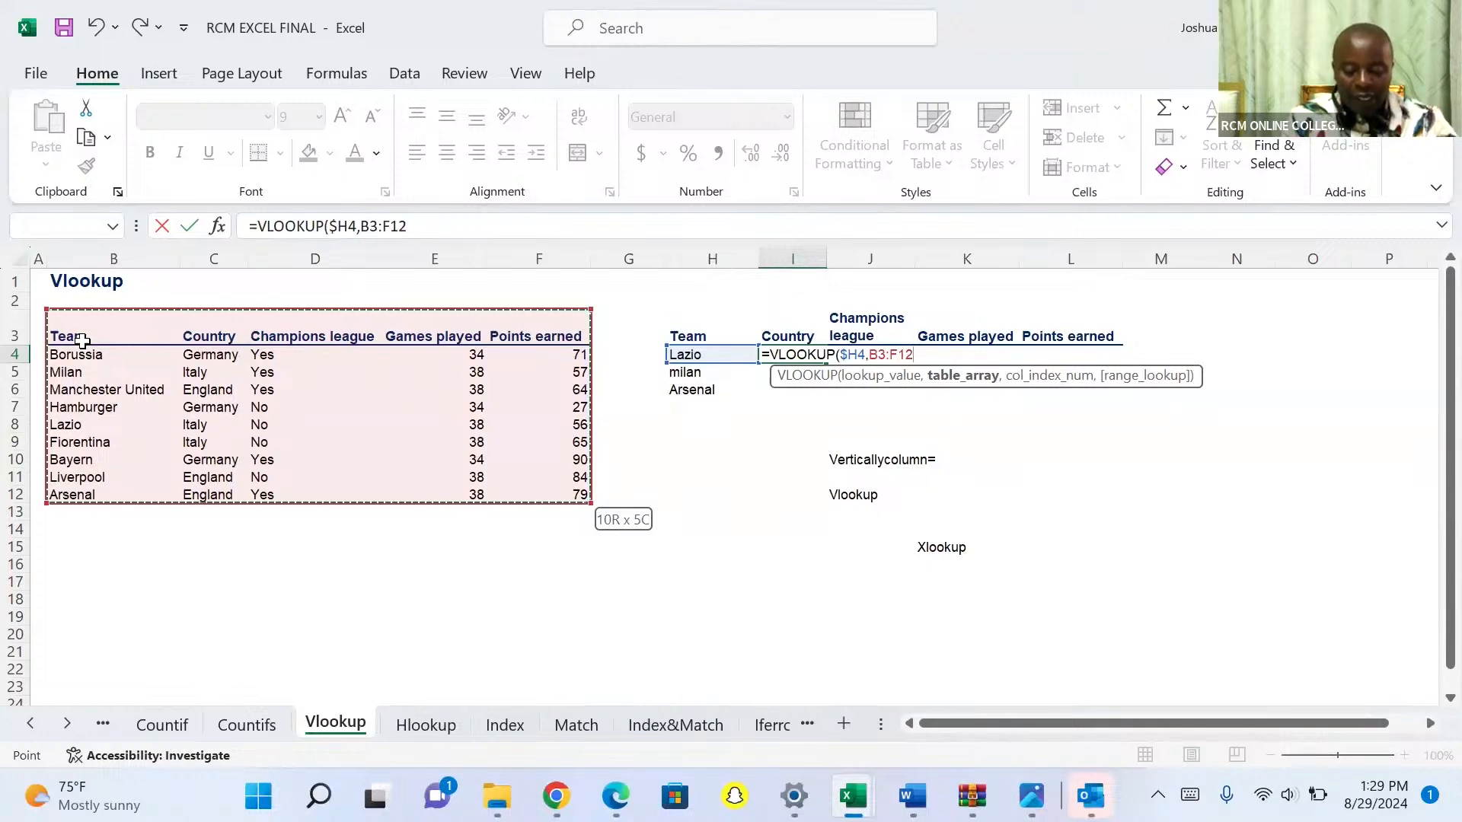
key("F4")
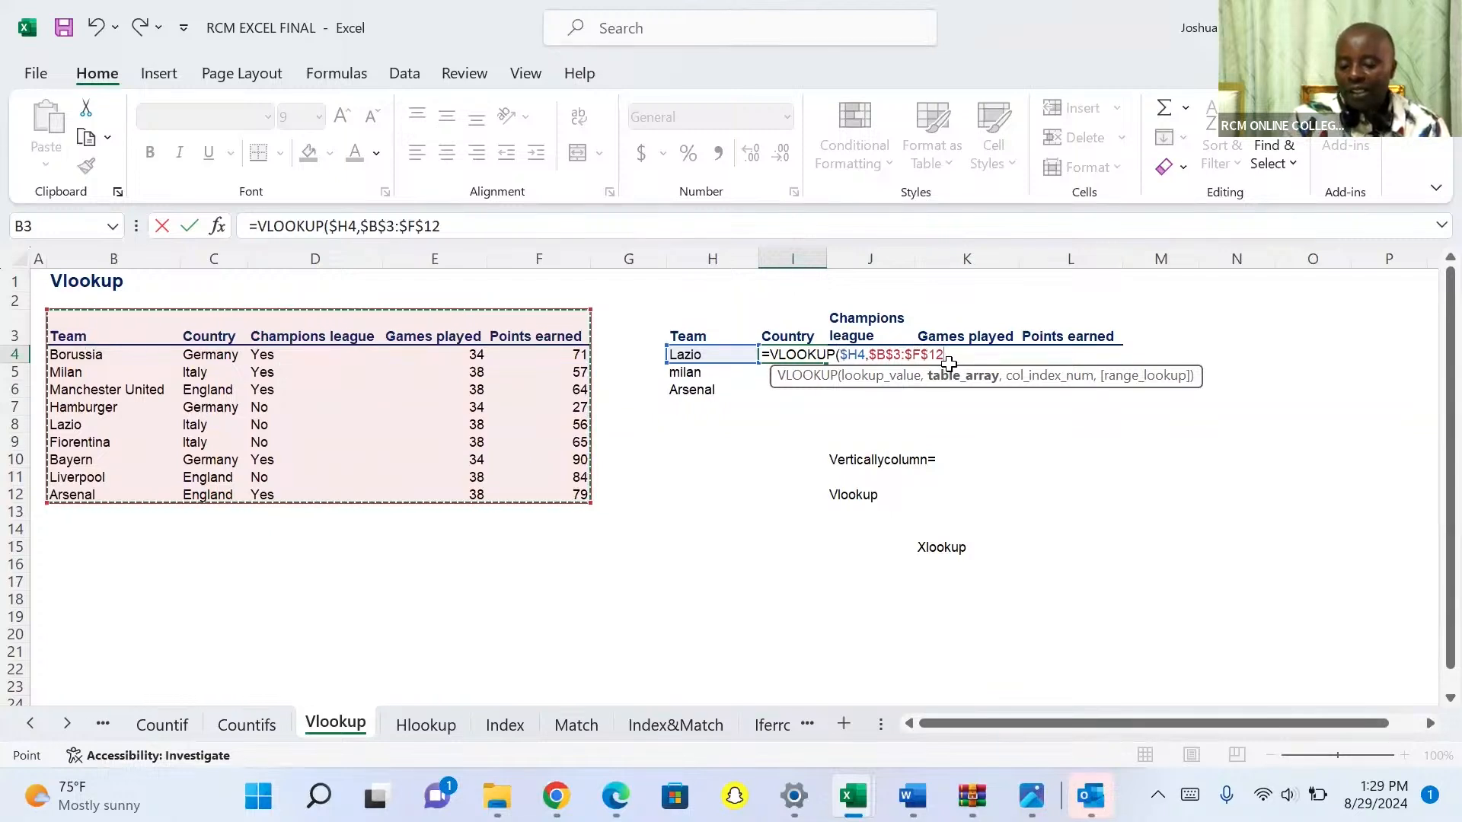
type(",")
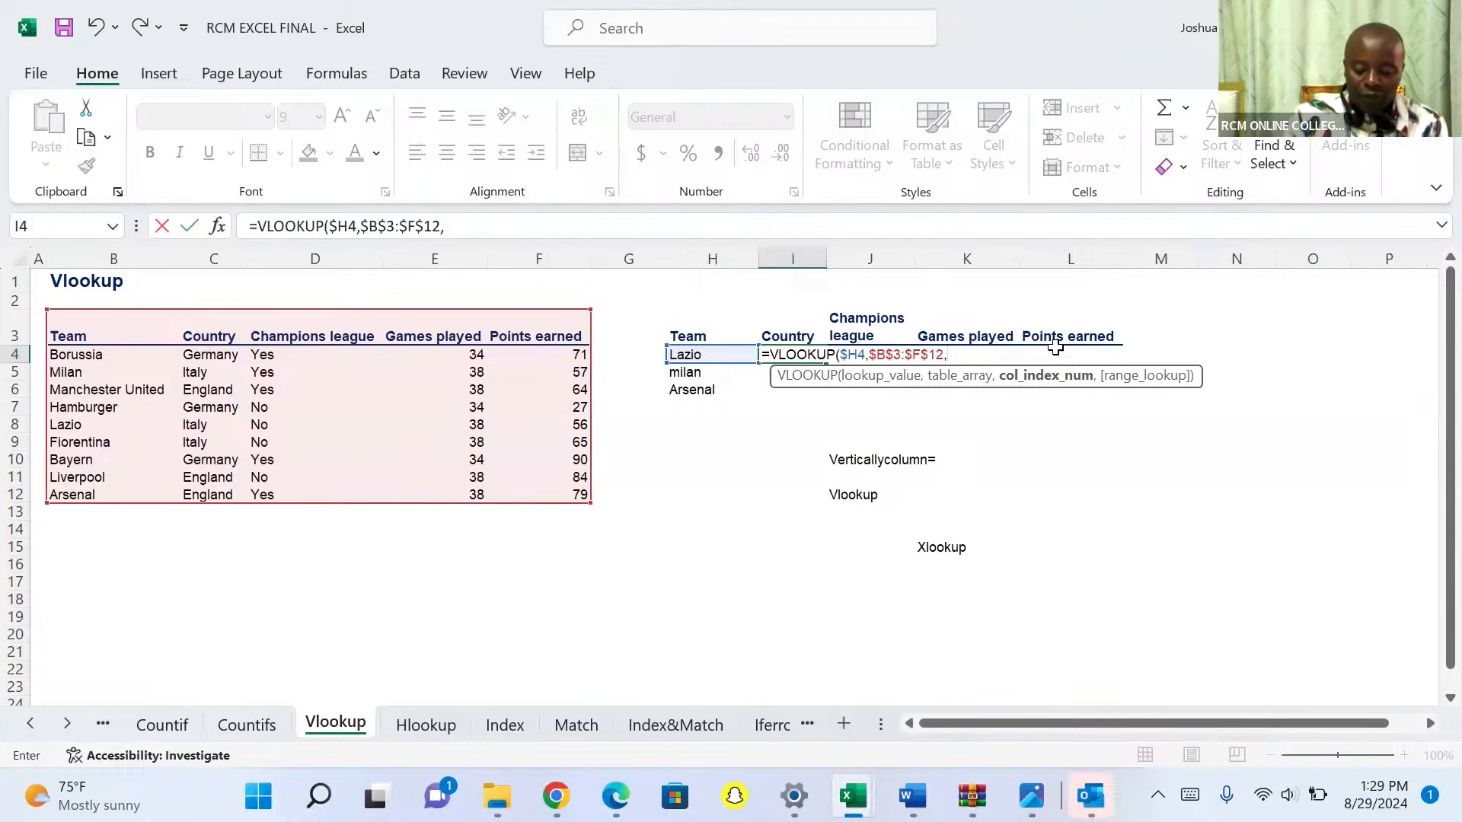
- Complete the VLOOKUP formula in I4 with the column index array {2,3,4,5} and 0 for an exact match
type("{")
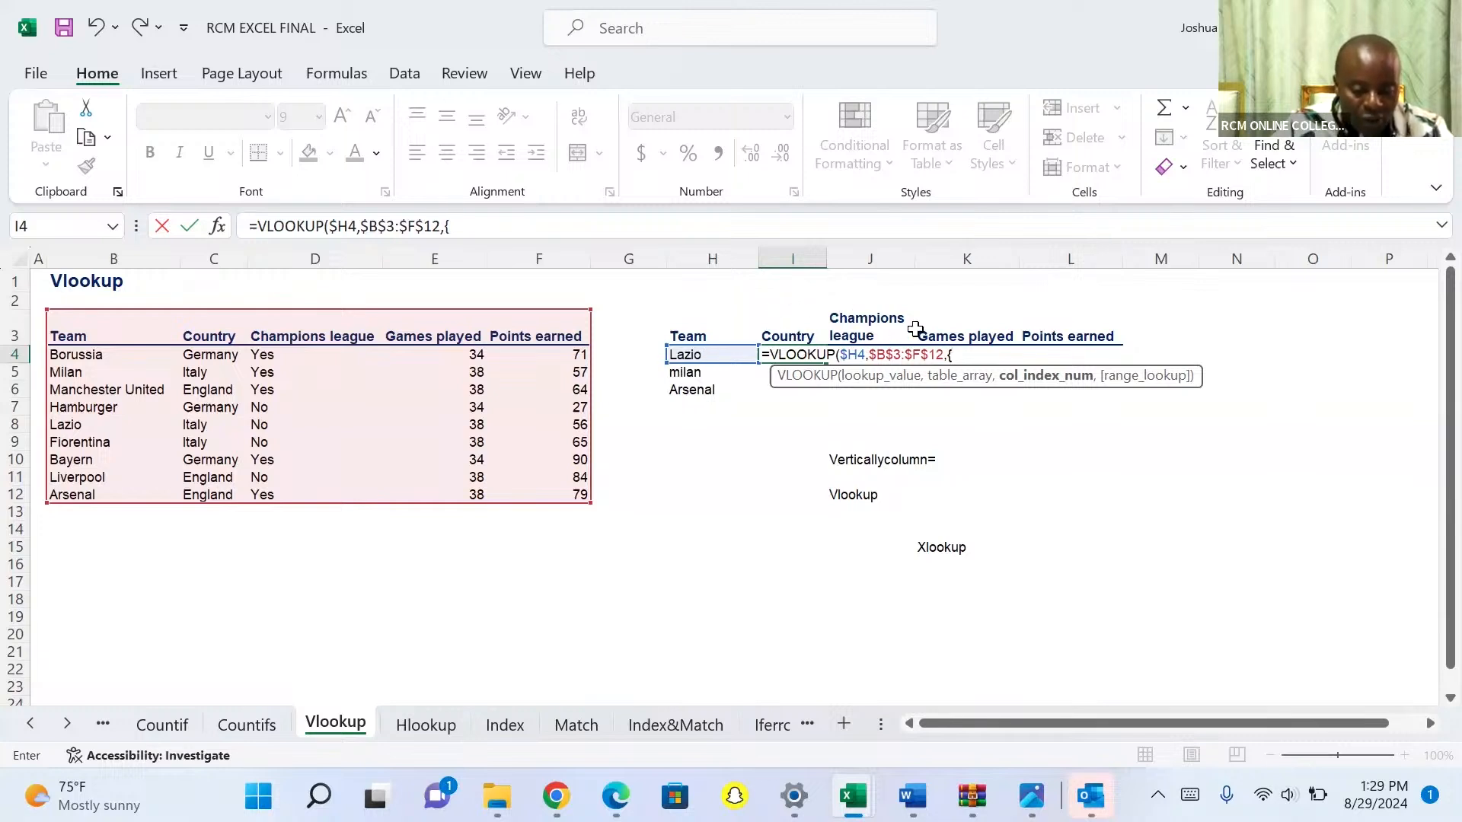
type("2,3,4,5")
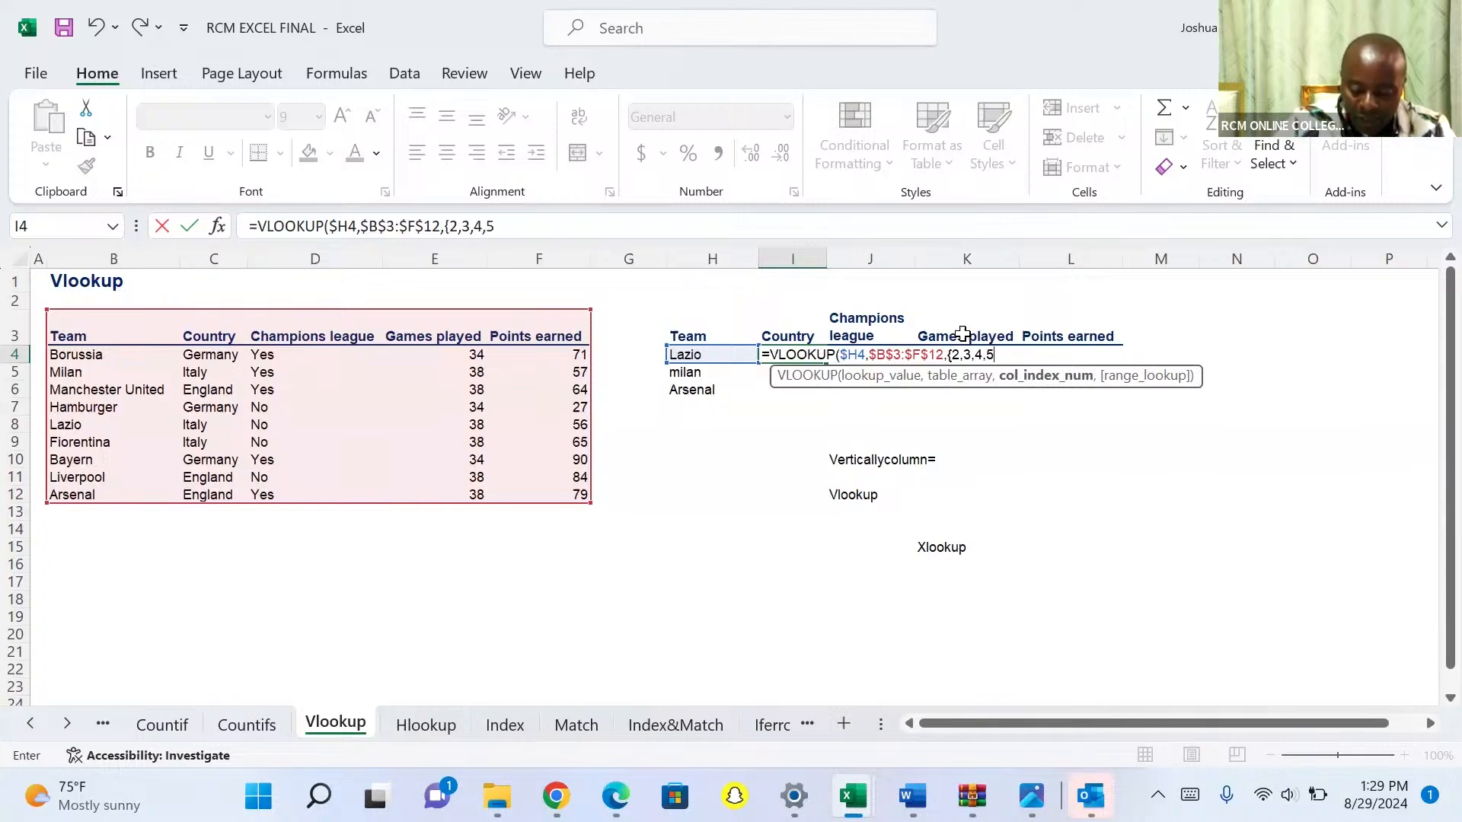
type("}")
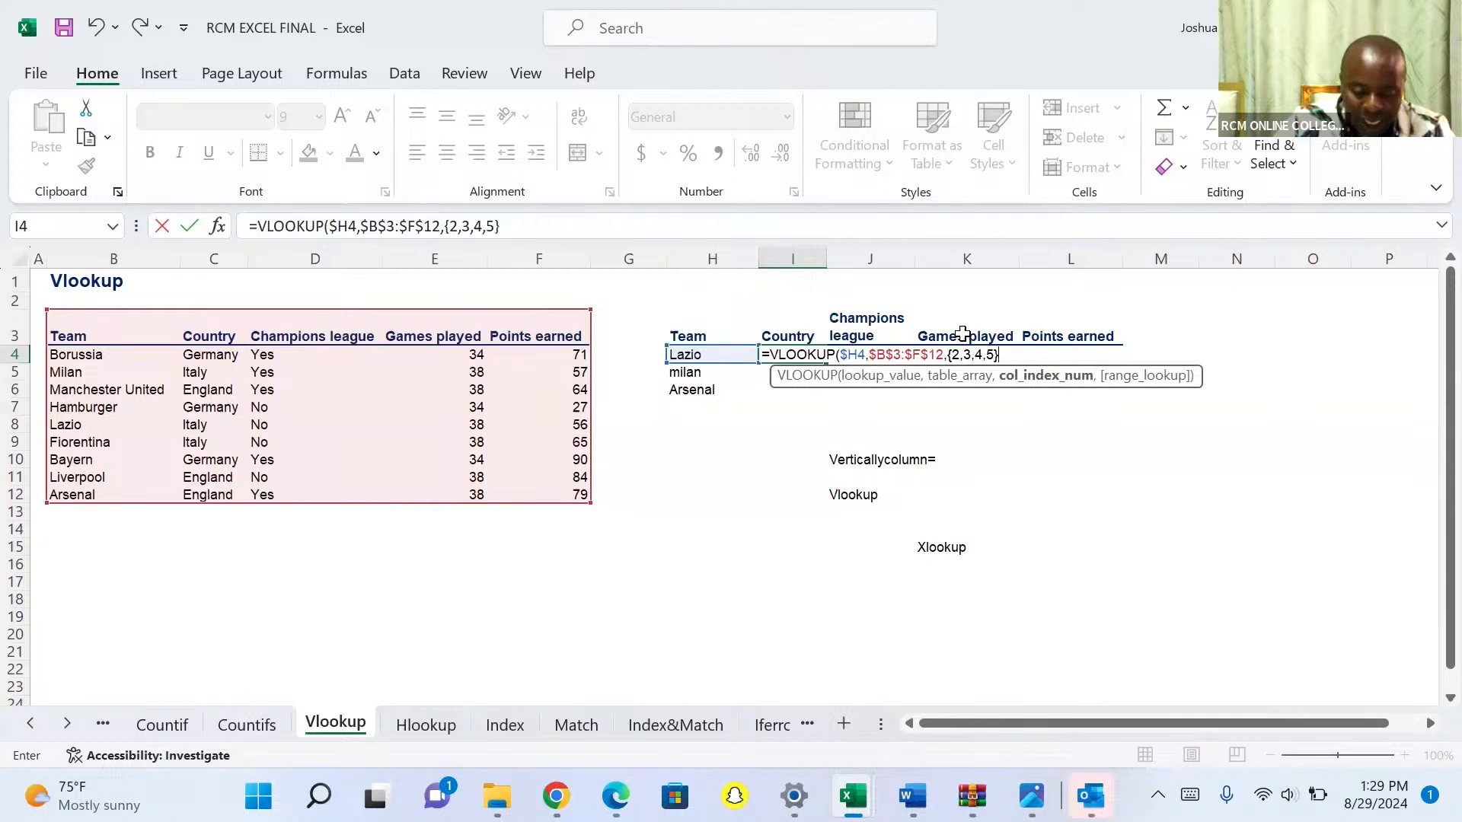
type(",")
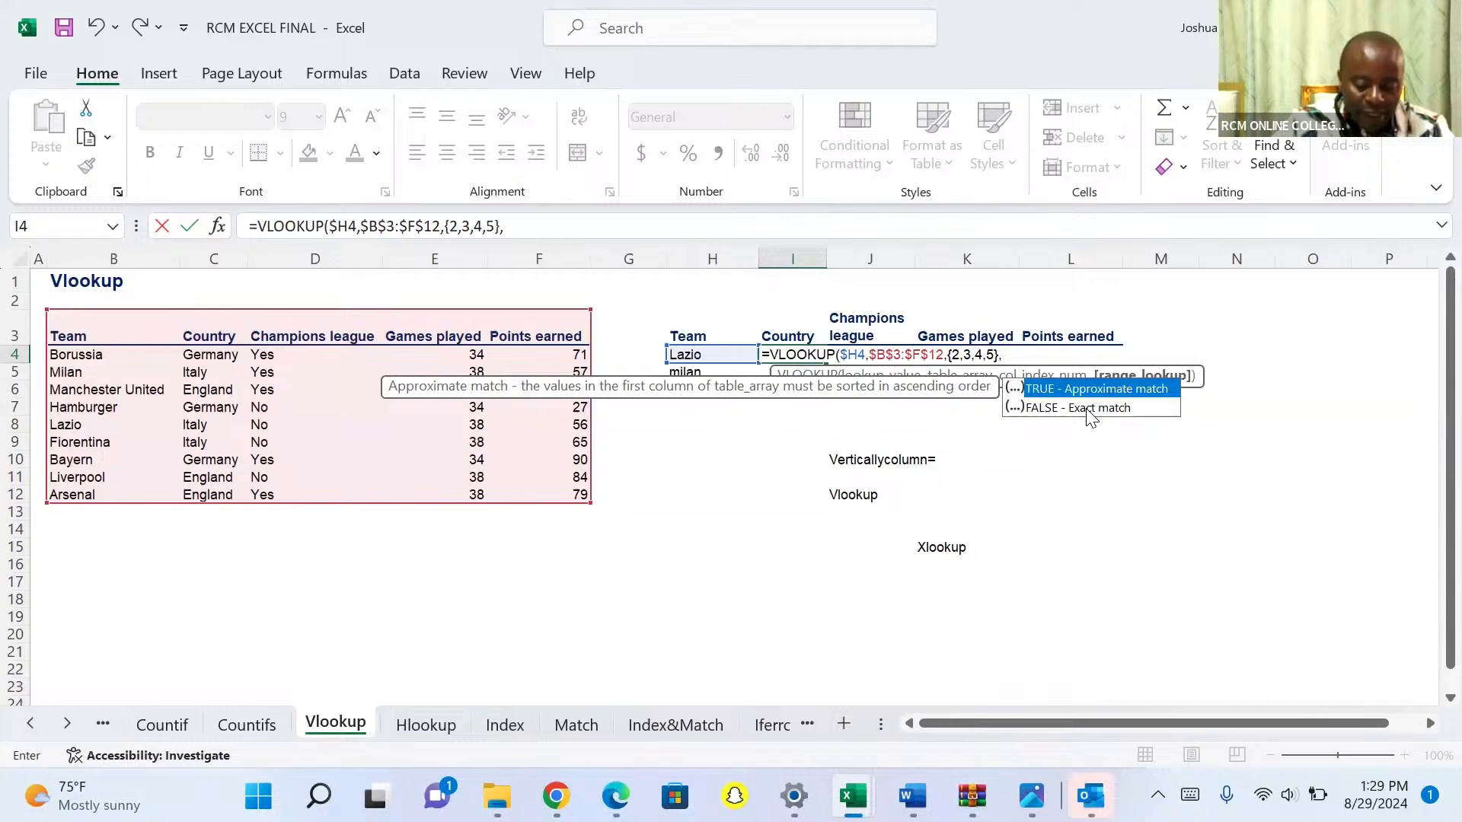
type("0")
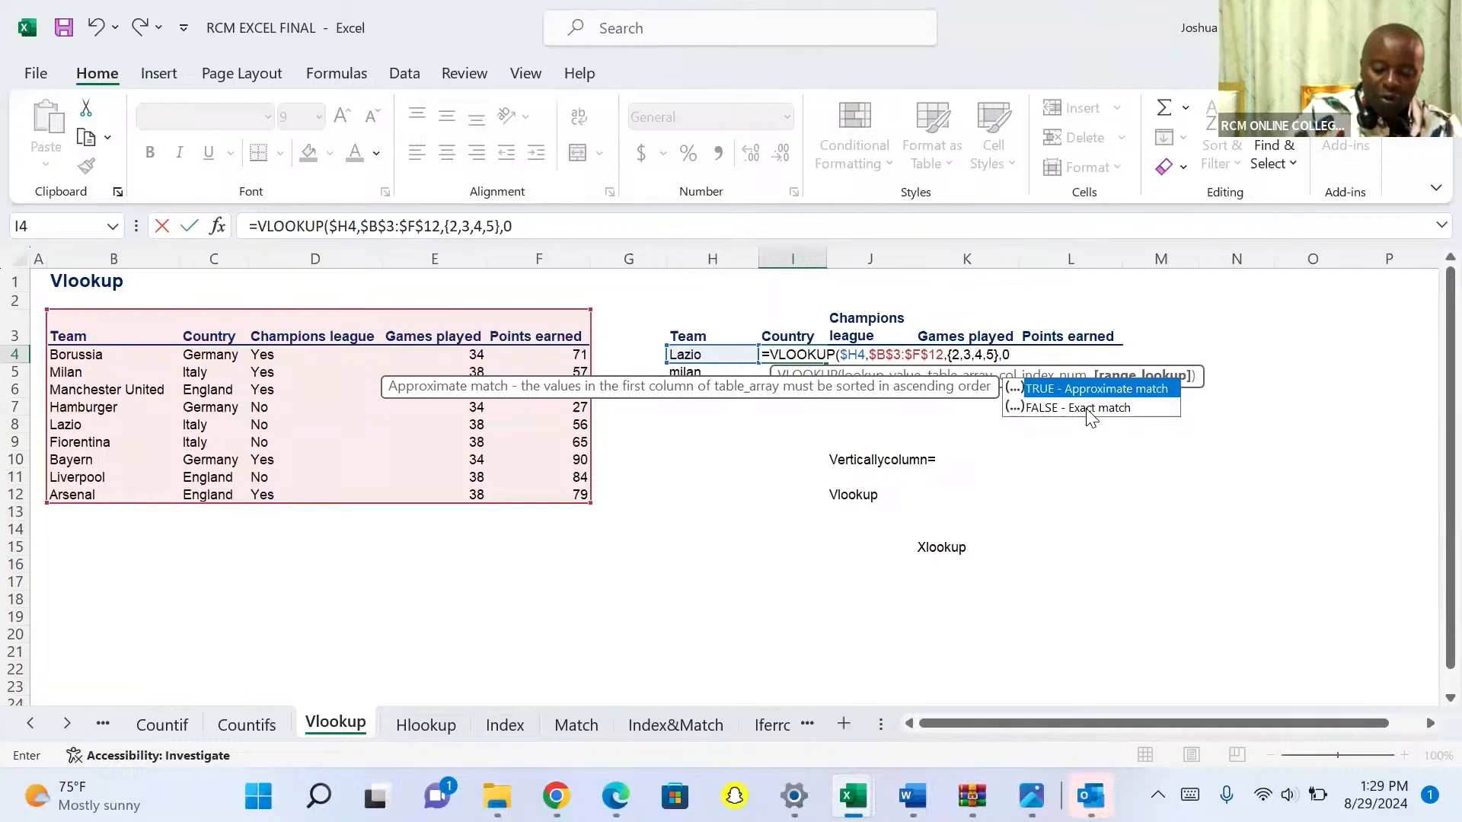
type(")")
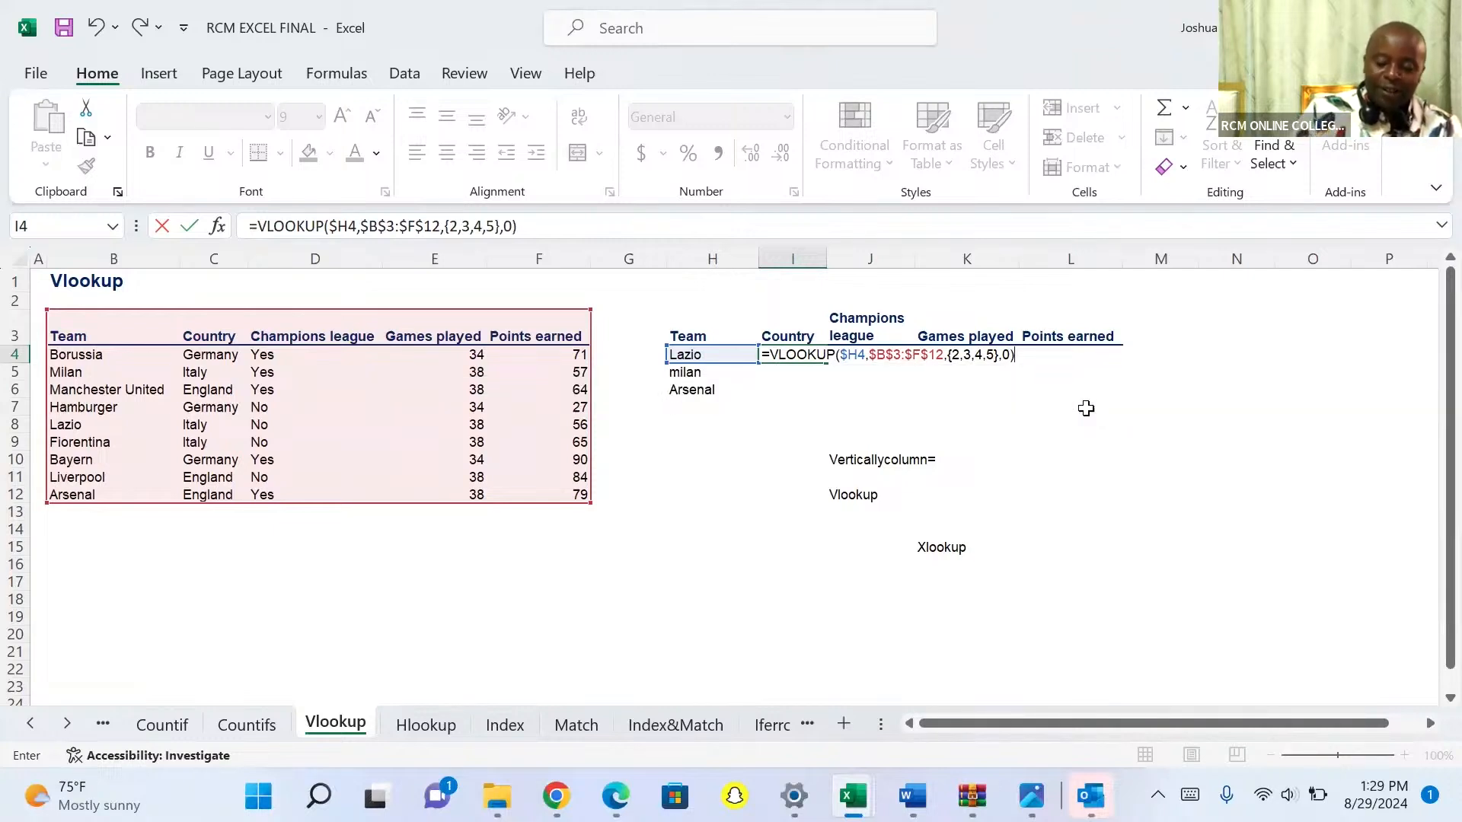
key("Return")
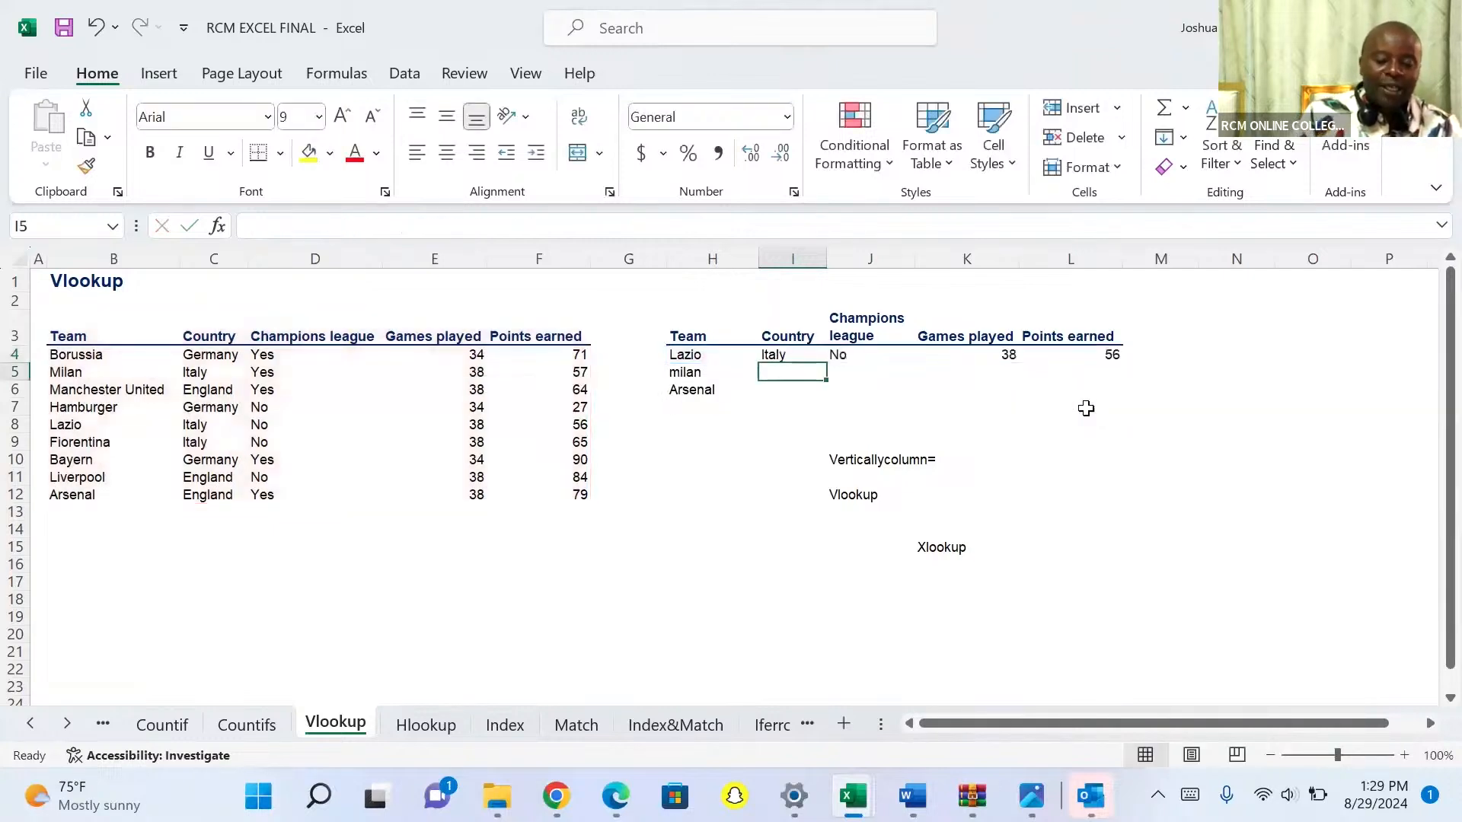
- Fill the VLOOKUP formula from I4 down to I6 for Milan and Arsenal
left_click(777, 355)
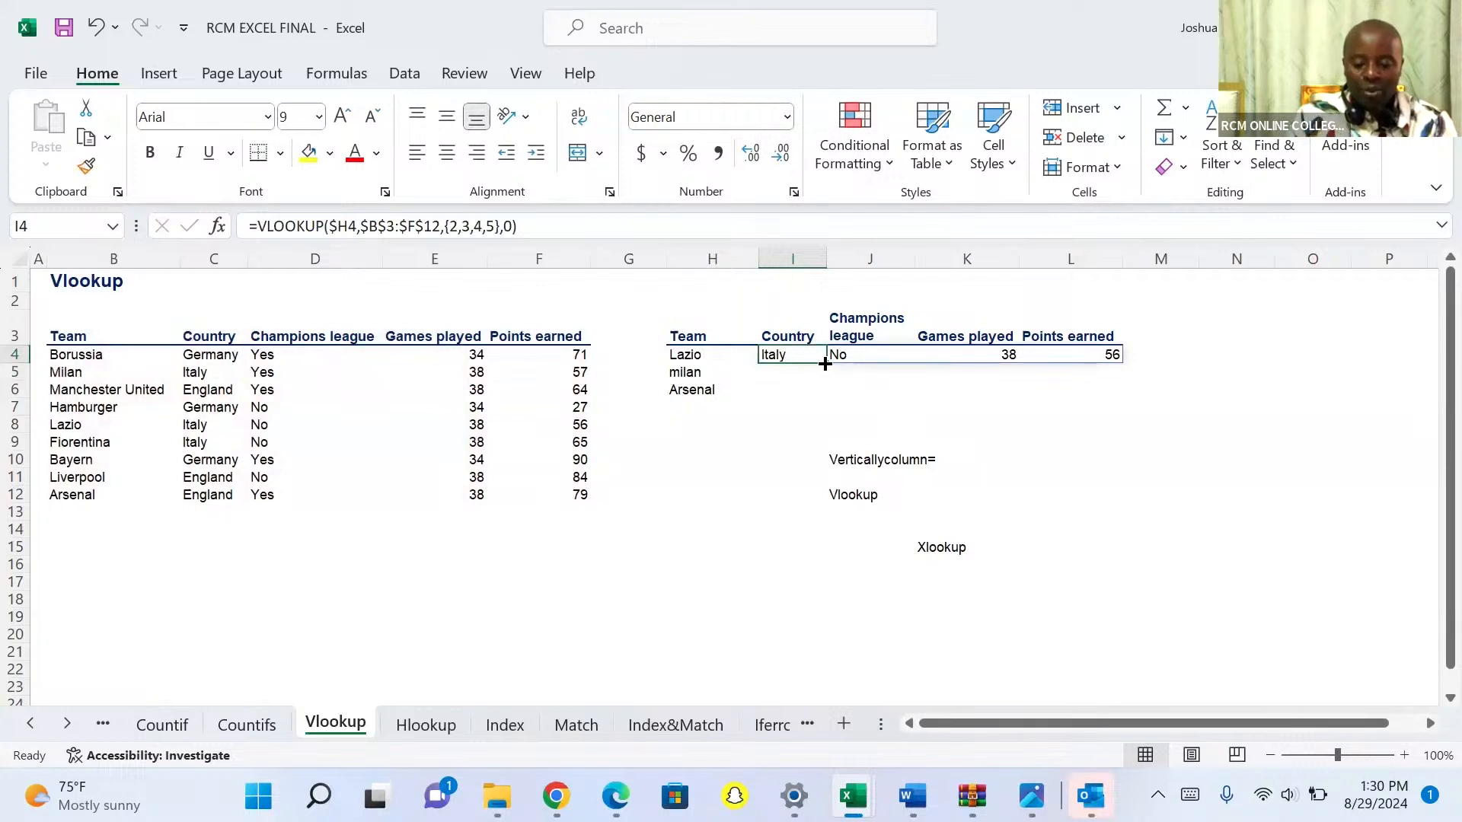
left_click_drag(825, 364, 821, 367)
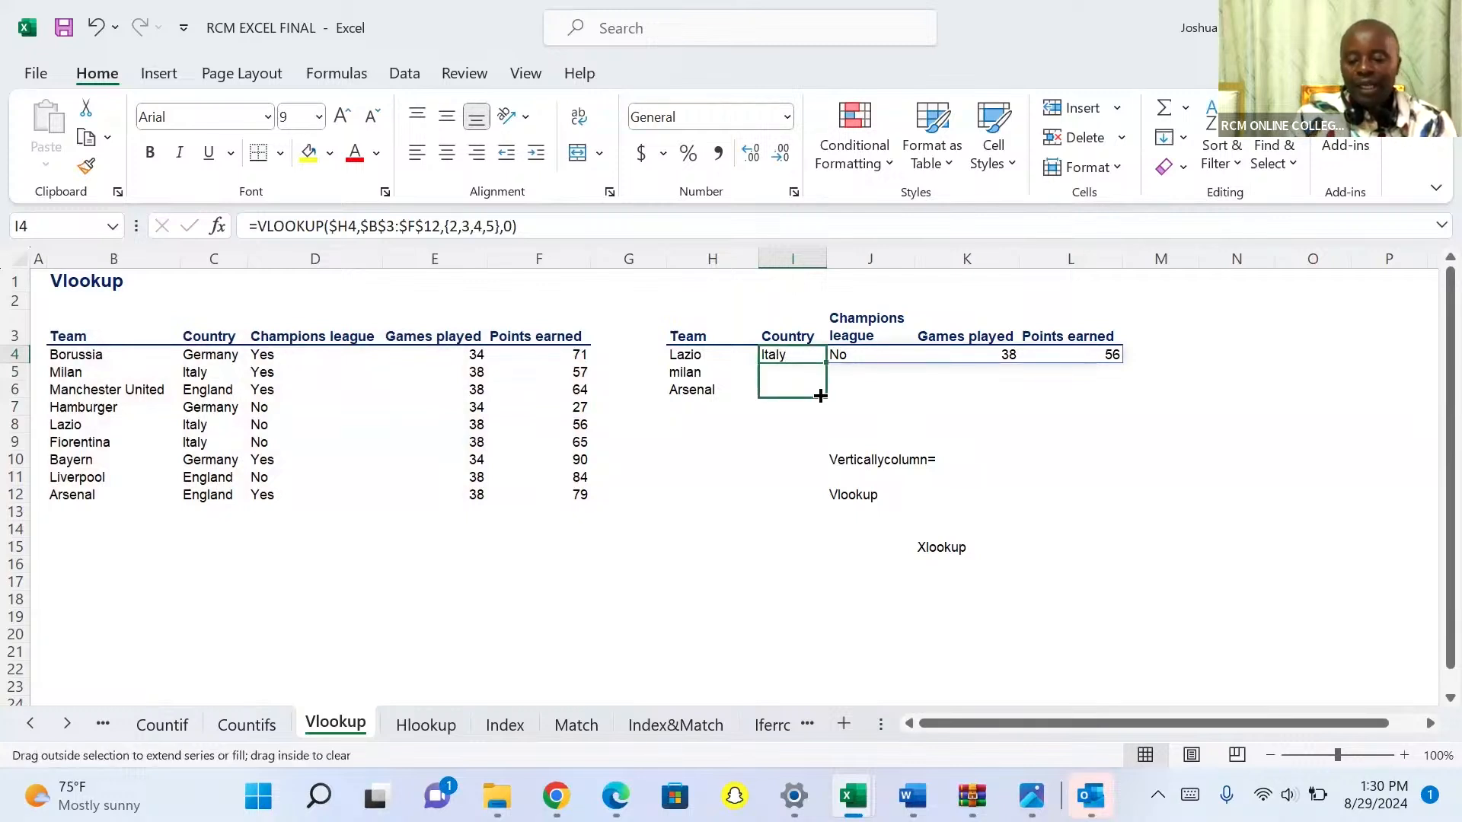
left_click_drag(820, 395, 821, 396)
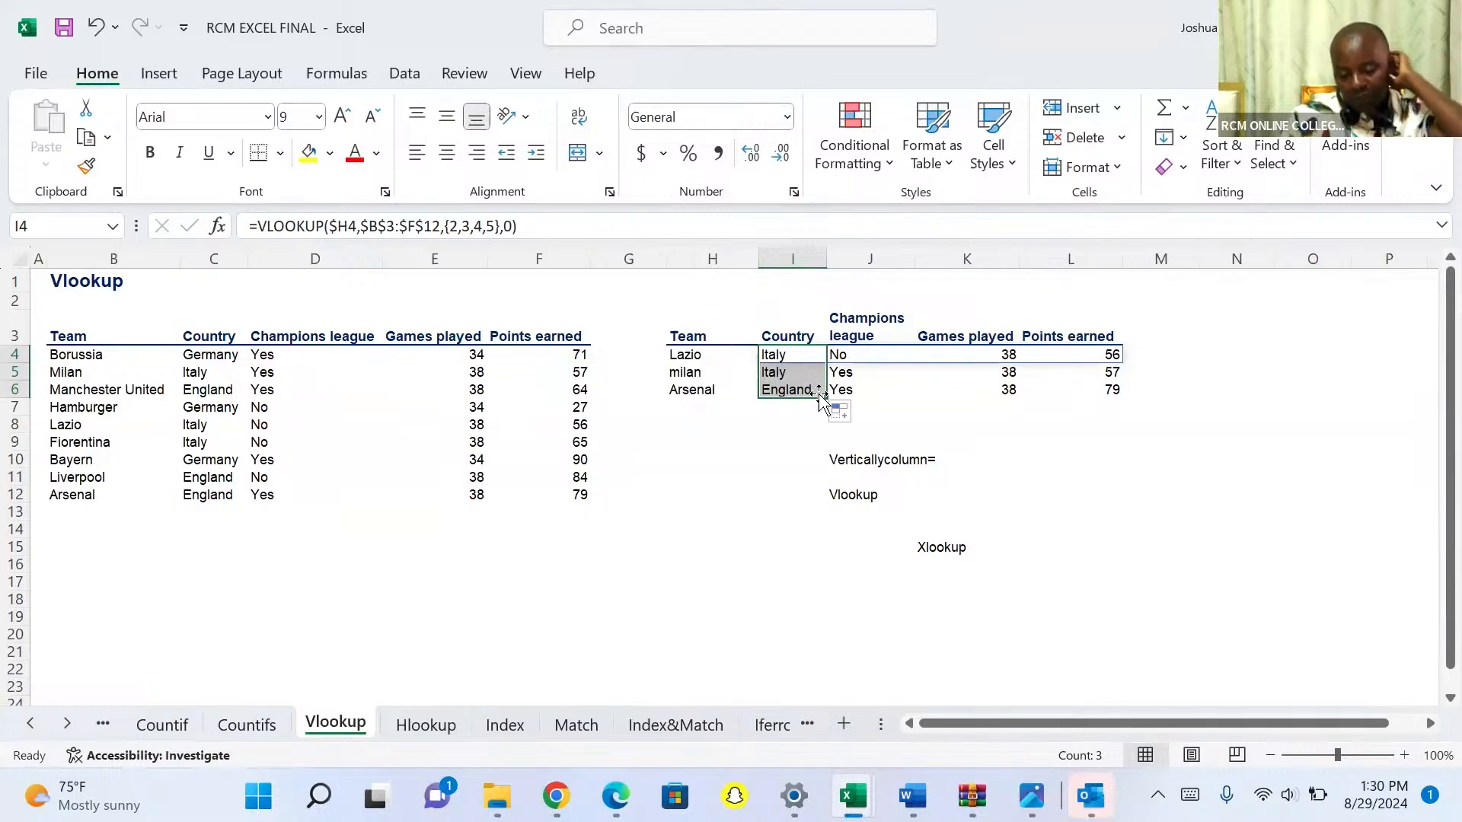
- Clear the VLOOKUP formulas from I4 to I6 and start an XLOOKUP formula in I4 with Lazio's cell H4 as the lookup value
key("Delete")
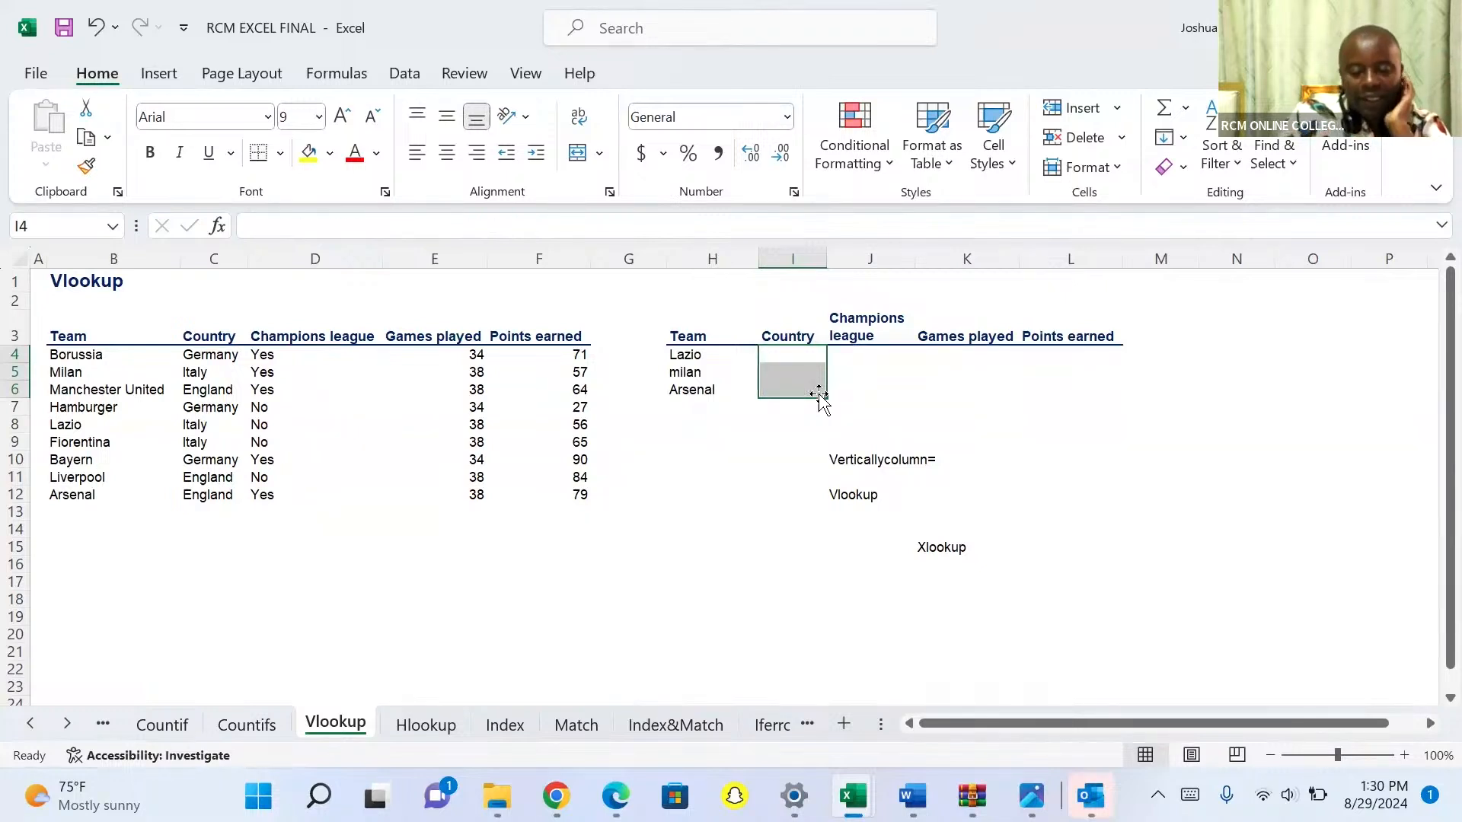
left_click(790, 353)
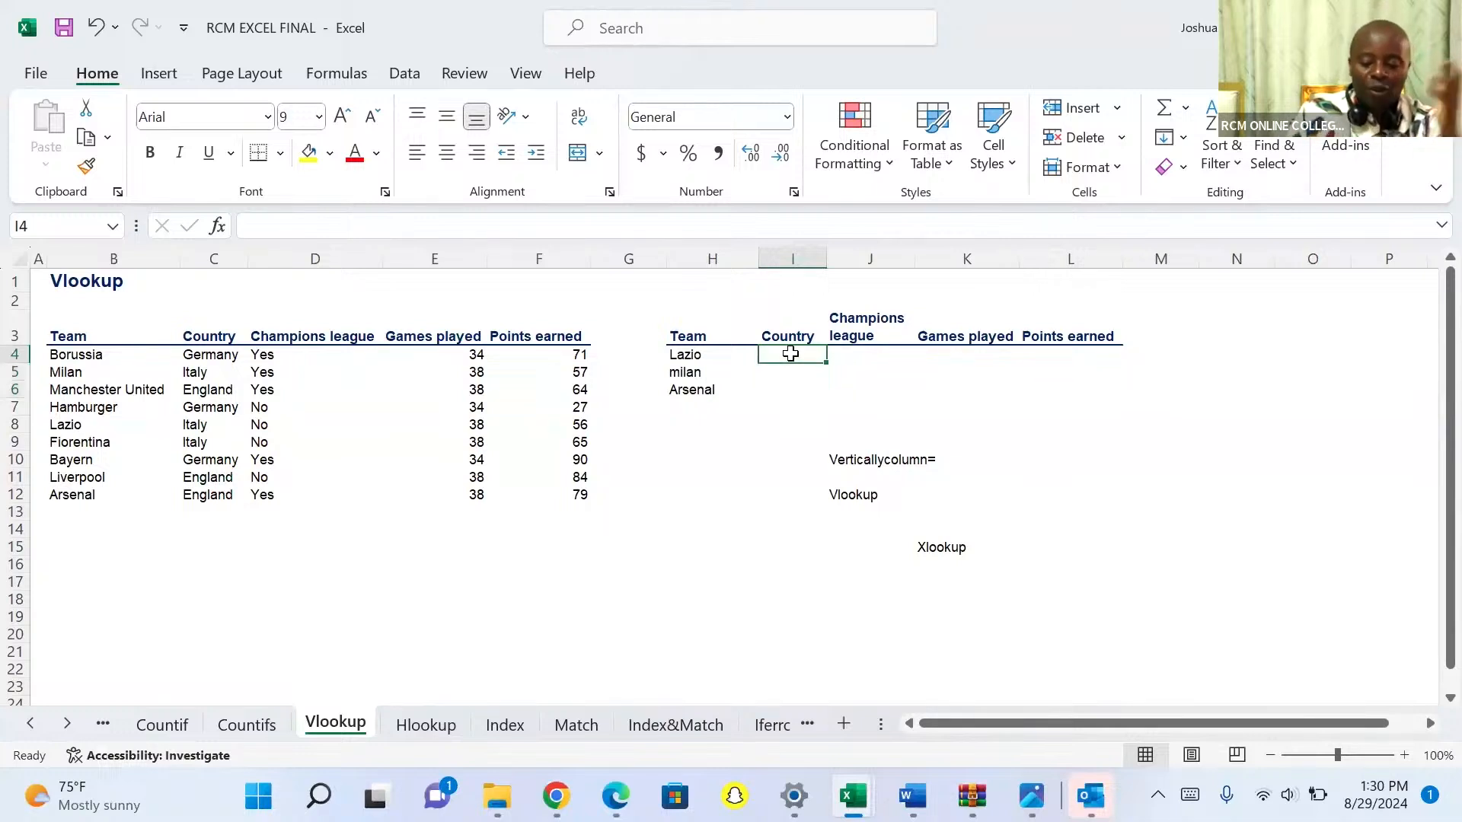
type("=")
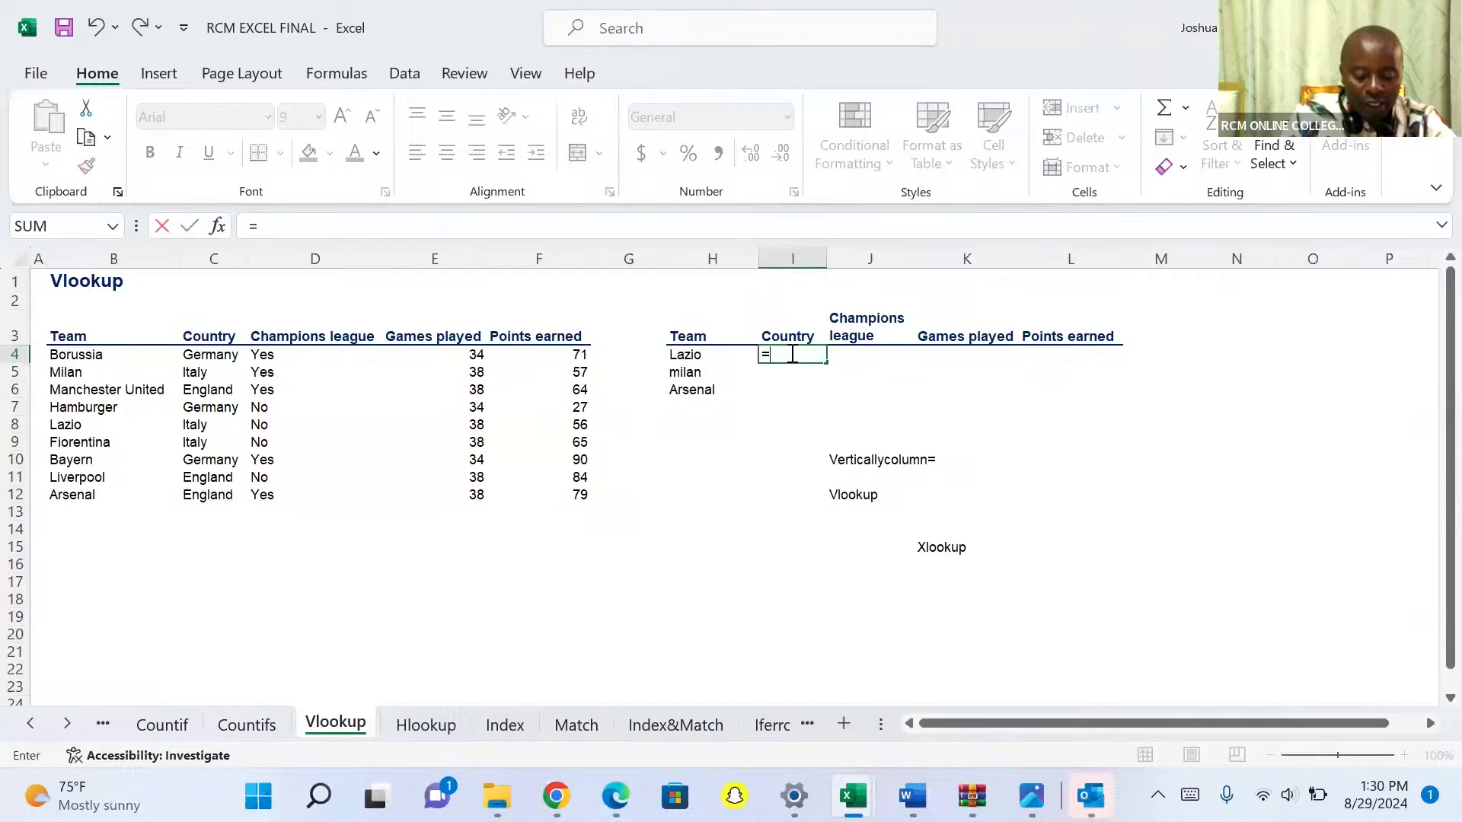
type("xl")
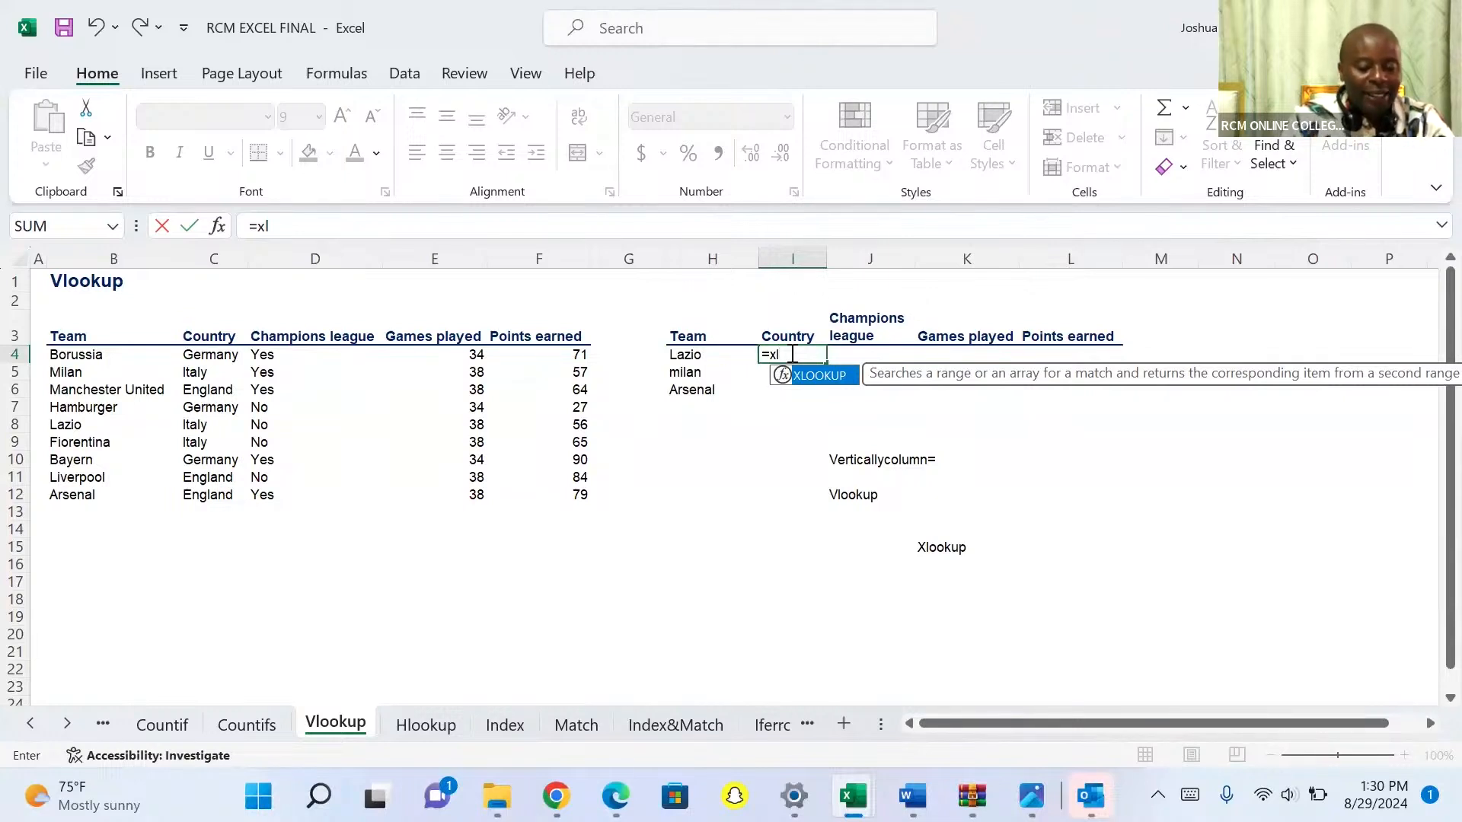
type("oo")
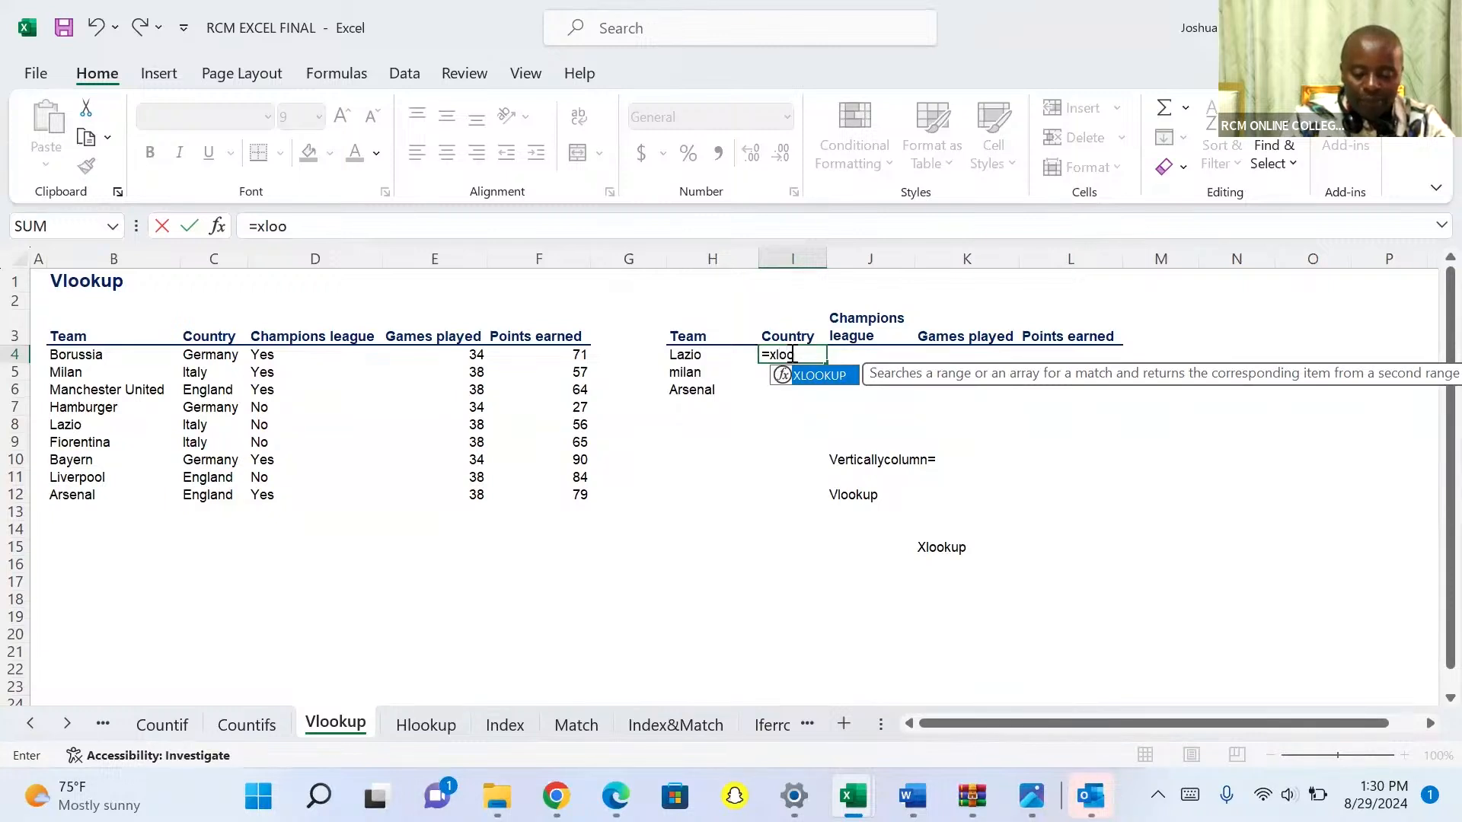
key("Tab")
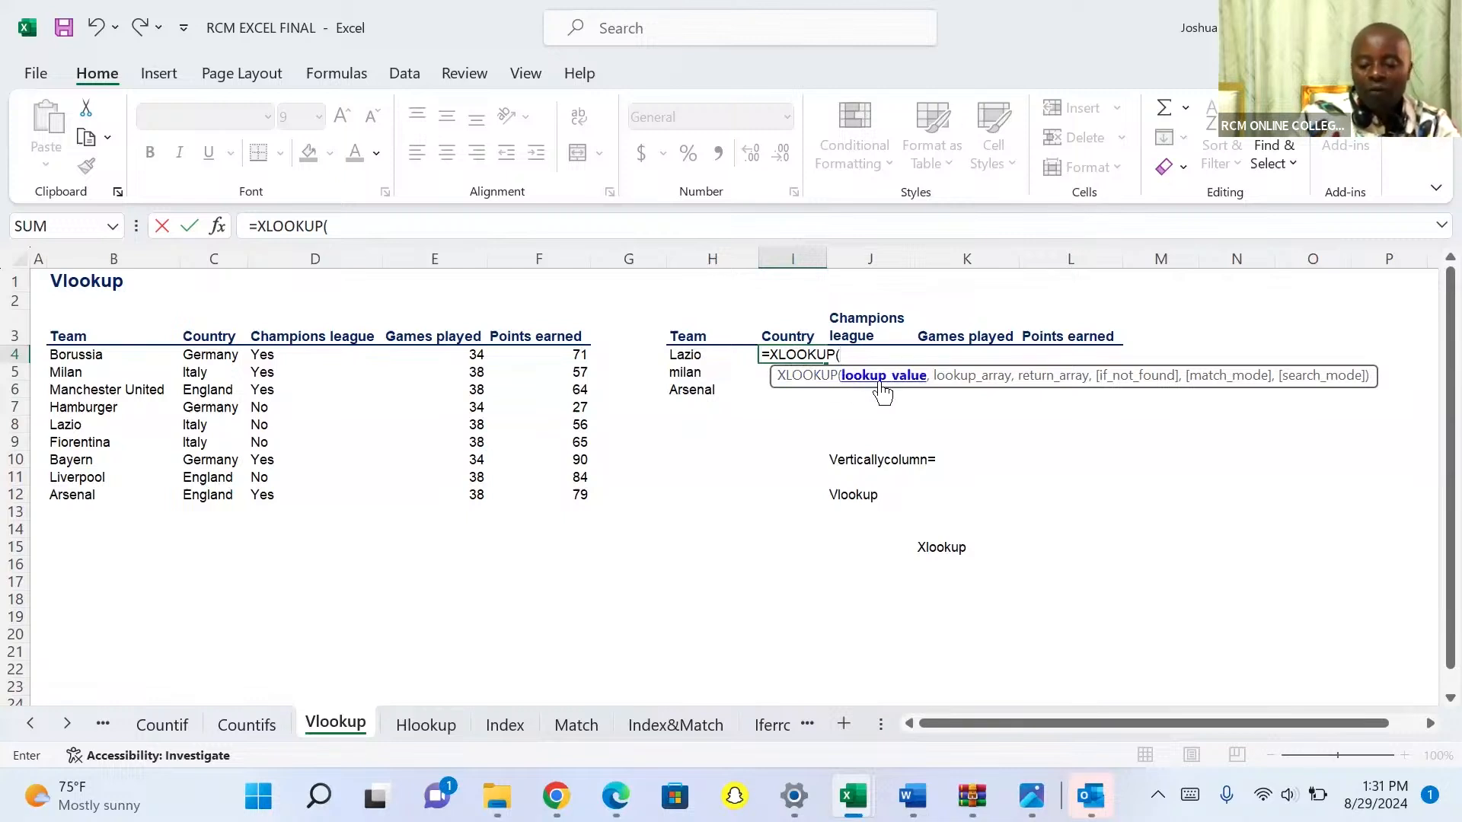
left_click(689, 355)
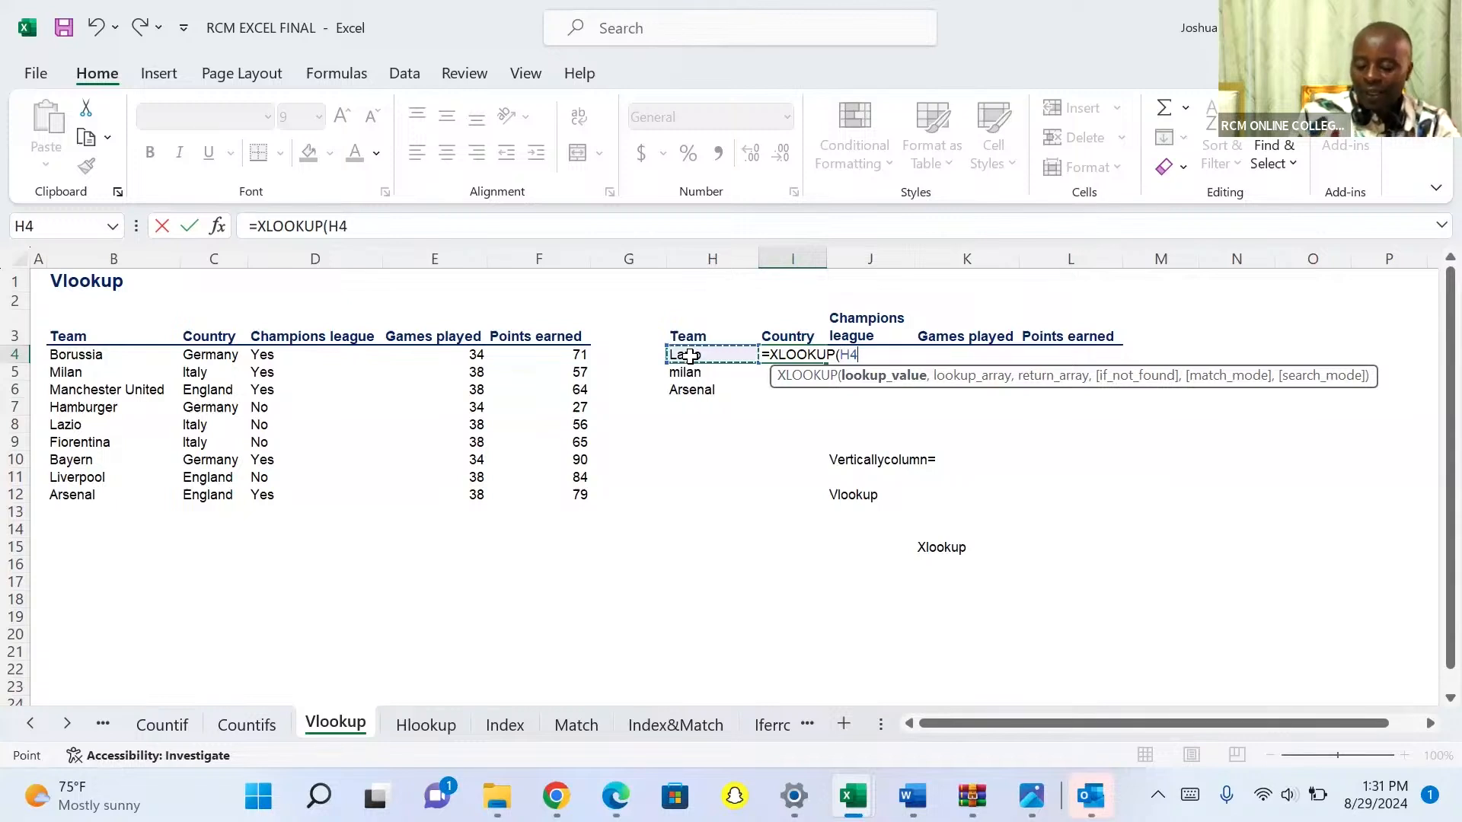
type(",")
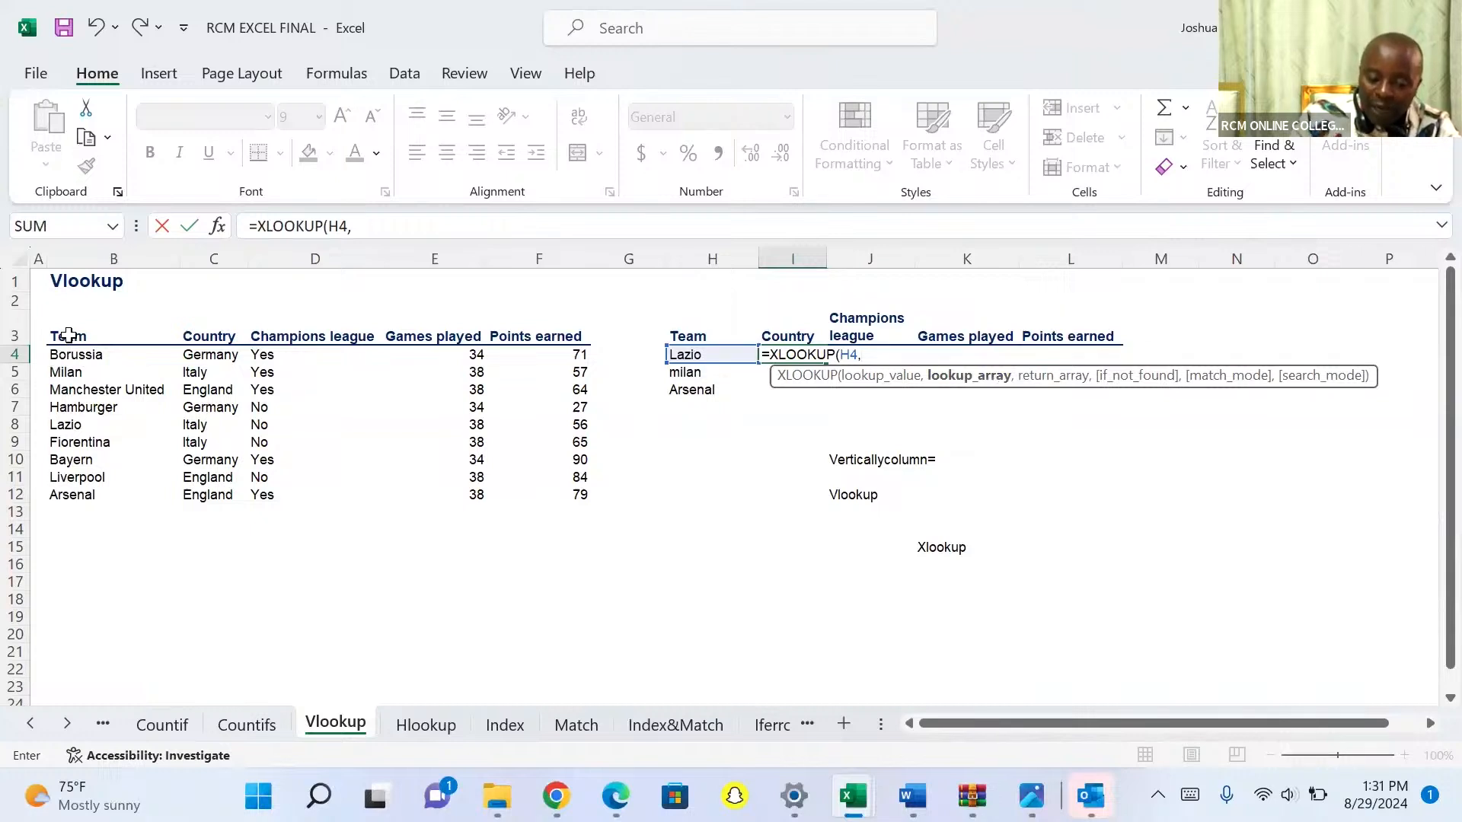
- Set the XLOOKUP lookup array to the Team column with its header, B3:B12
left_click(68, 335)
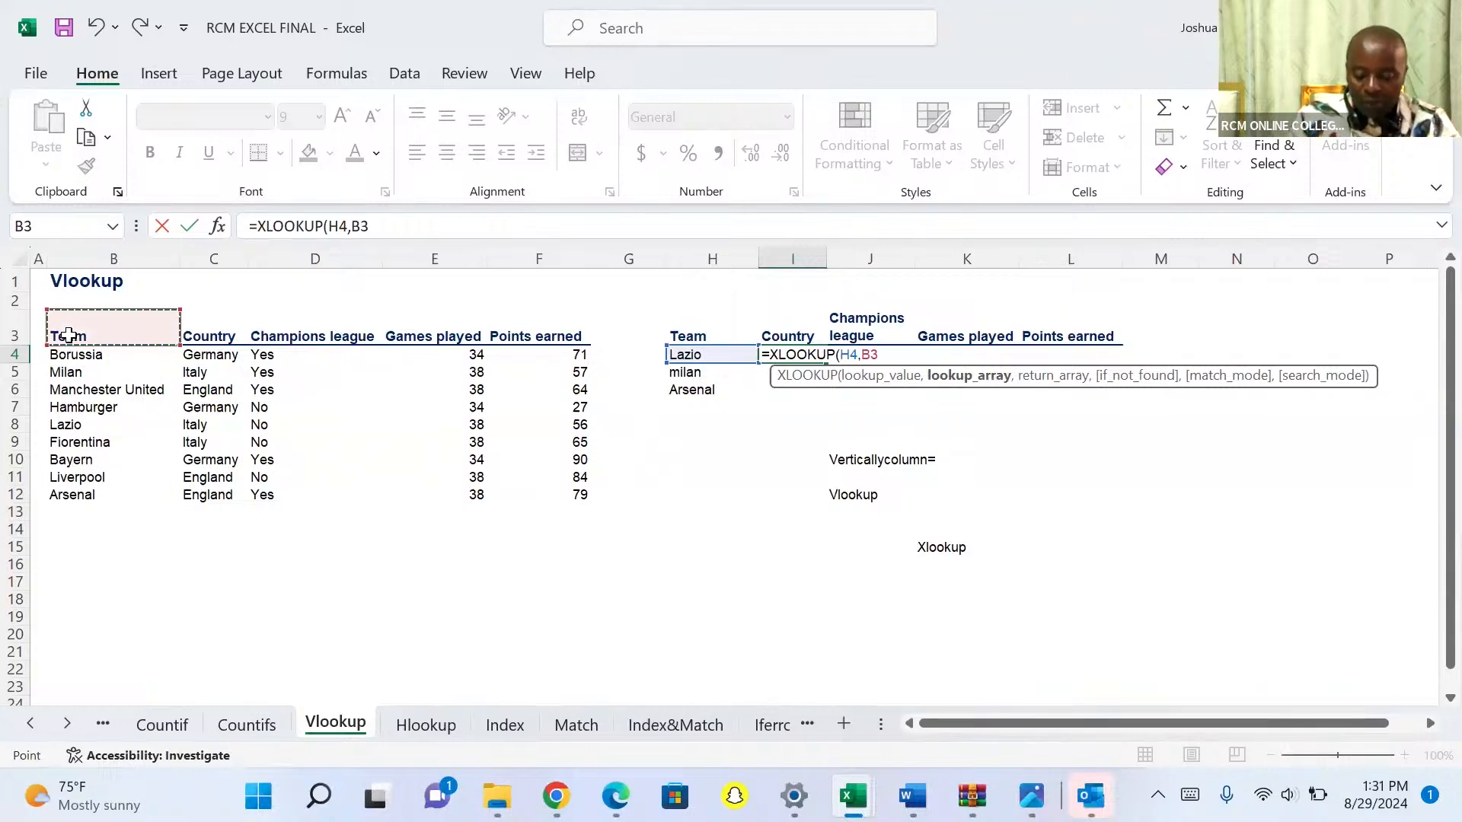
key("ctrl+shift+Down")
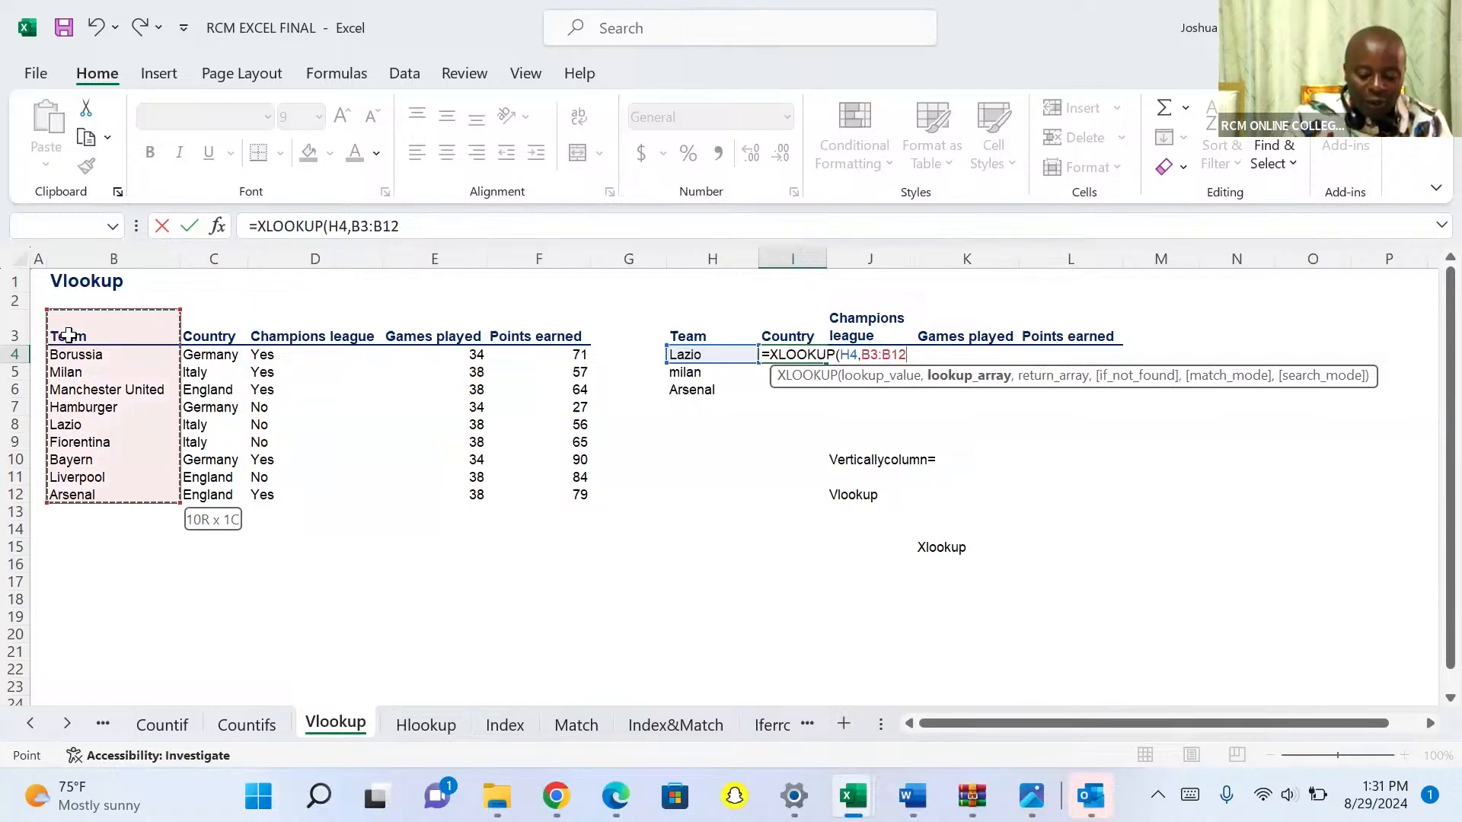
type(",")
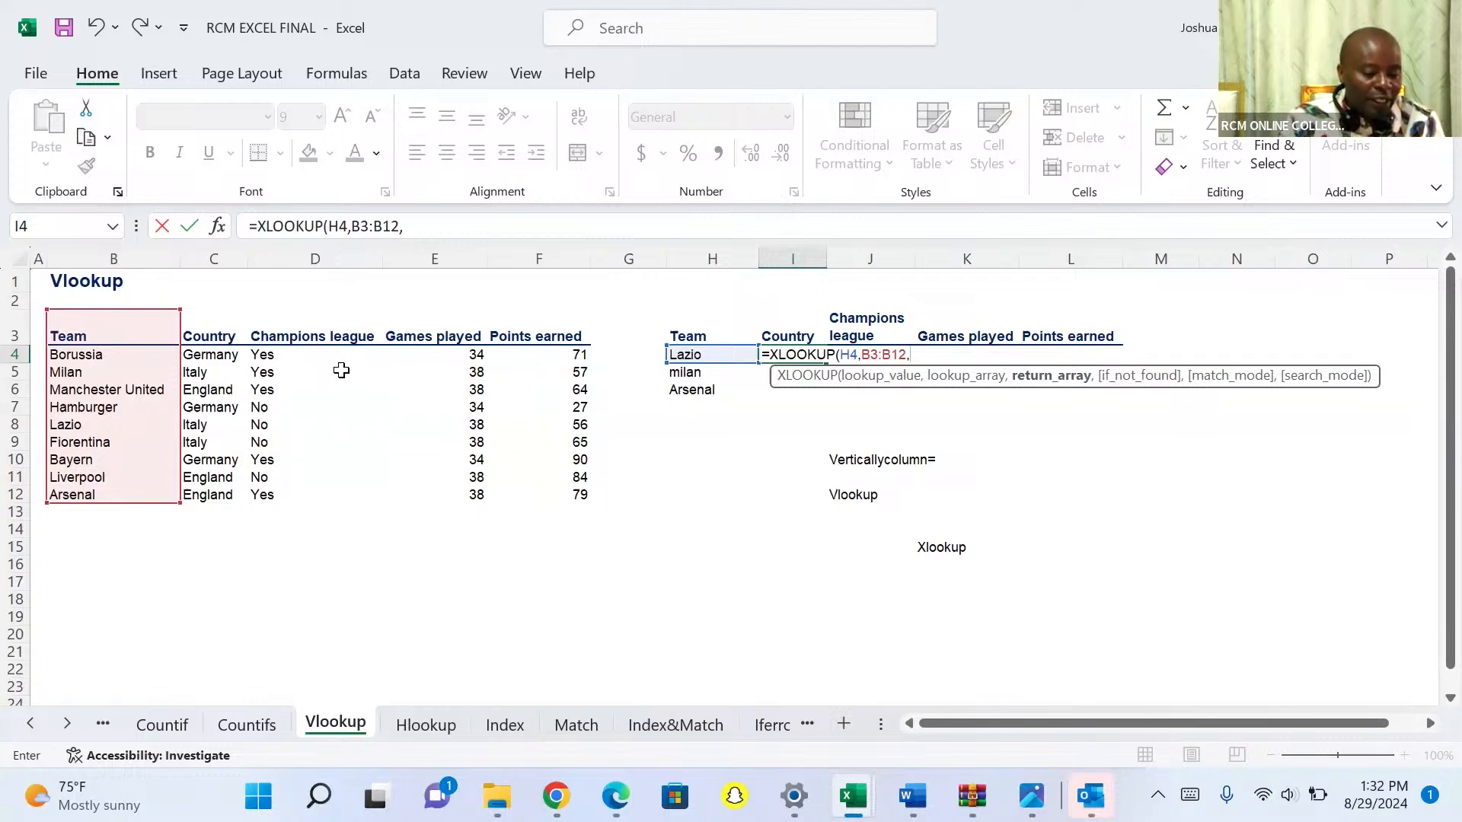
- Set the return array to the Country through Points earned columns, C3:F12, and complete the XLOOKUP formula
left_click(206, 337)
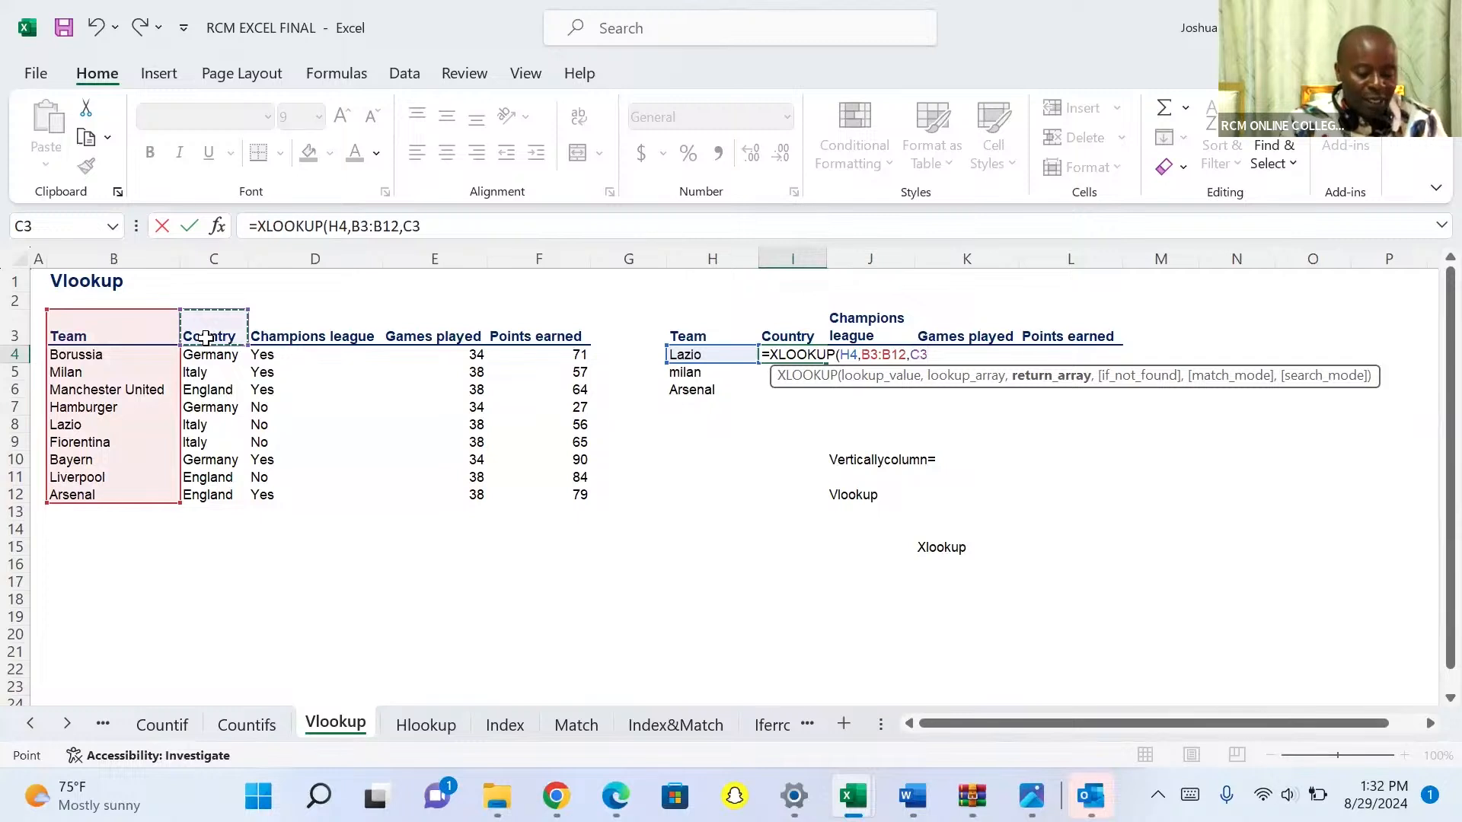
key("shift+Right")
key("shift+Right")
key("shift+Right")
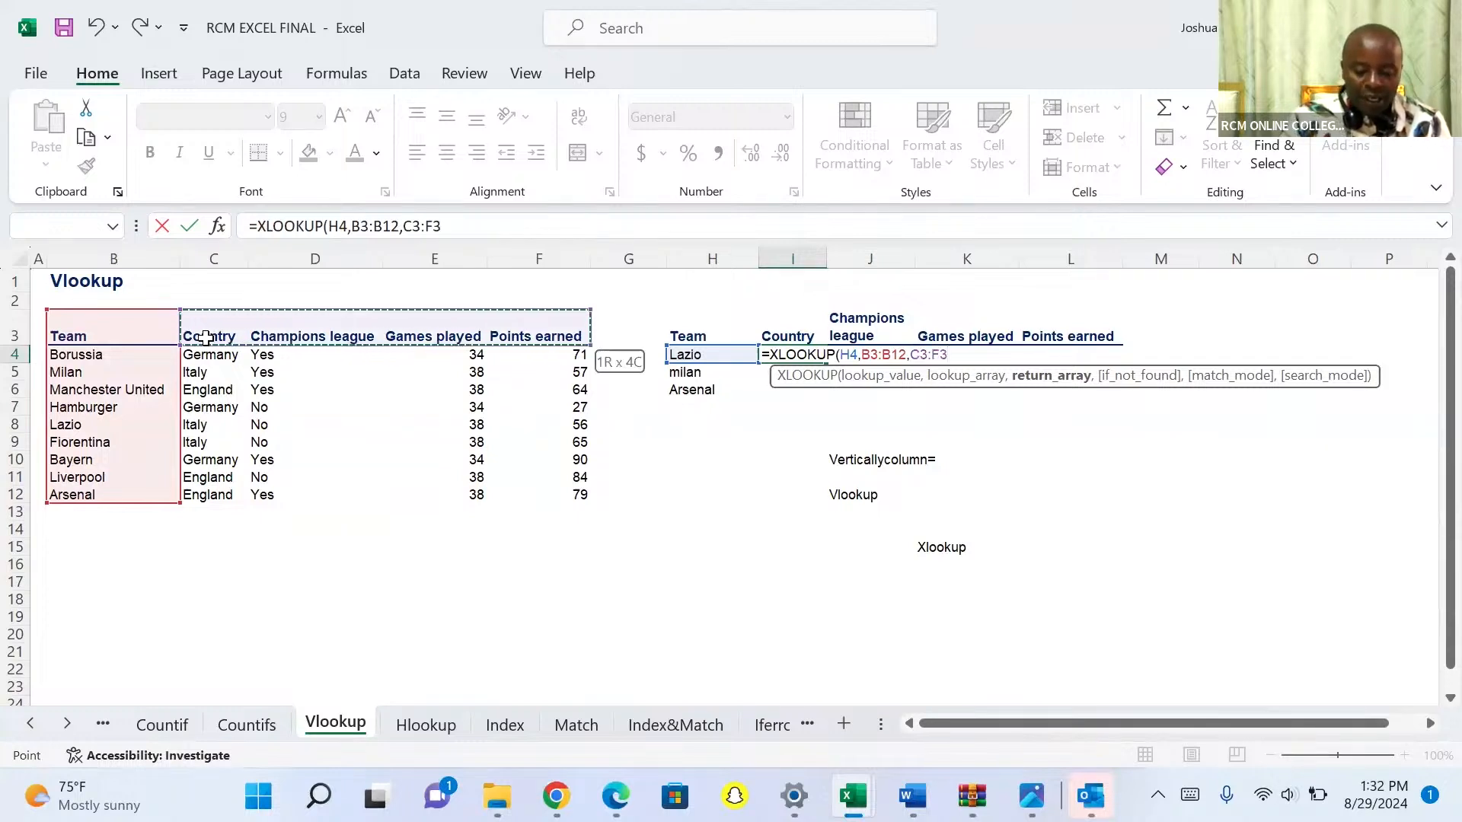
key("ctrl+shift+Down")
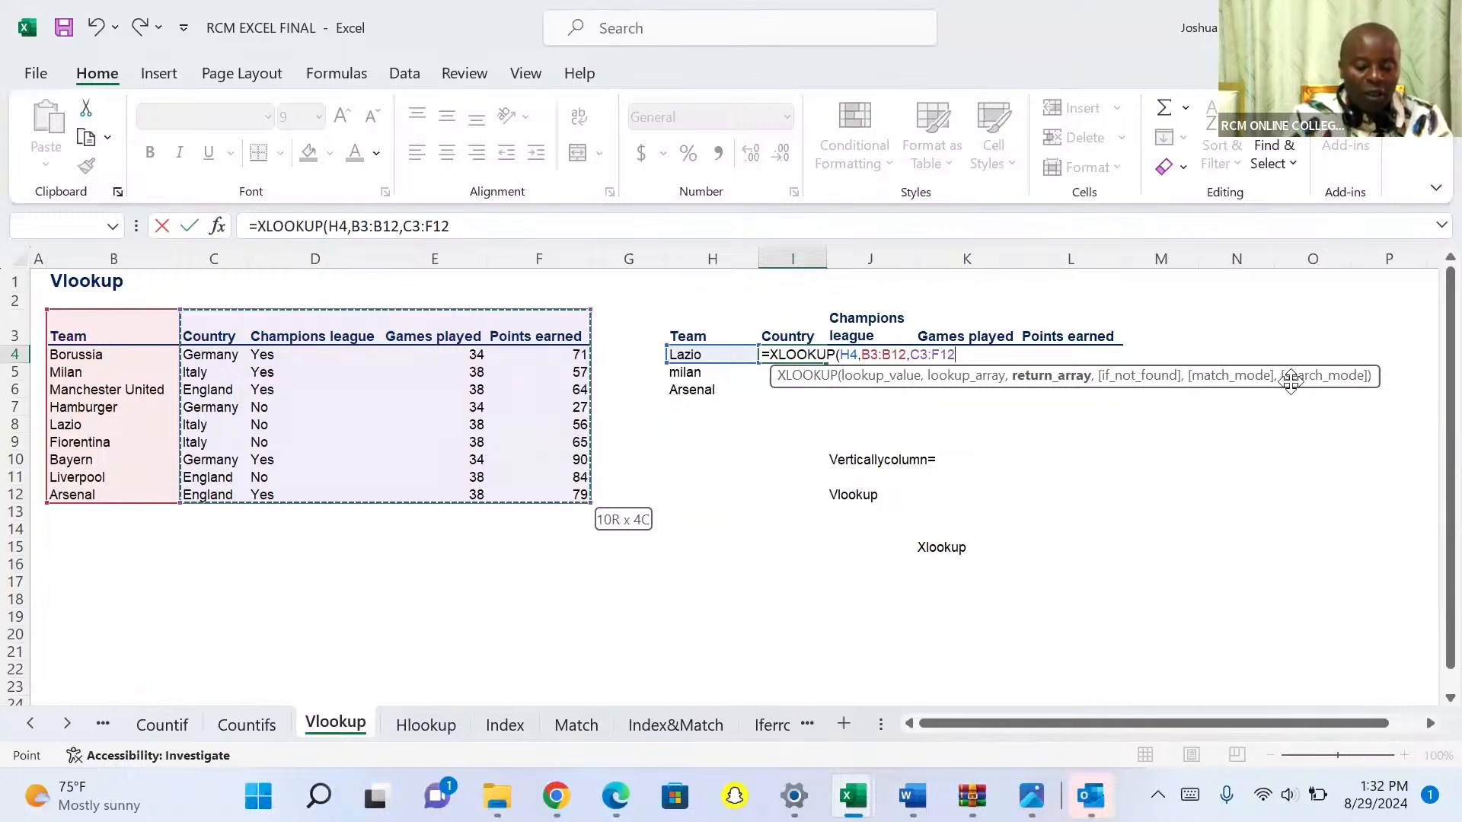
type(")")
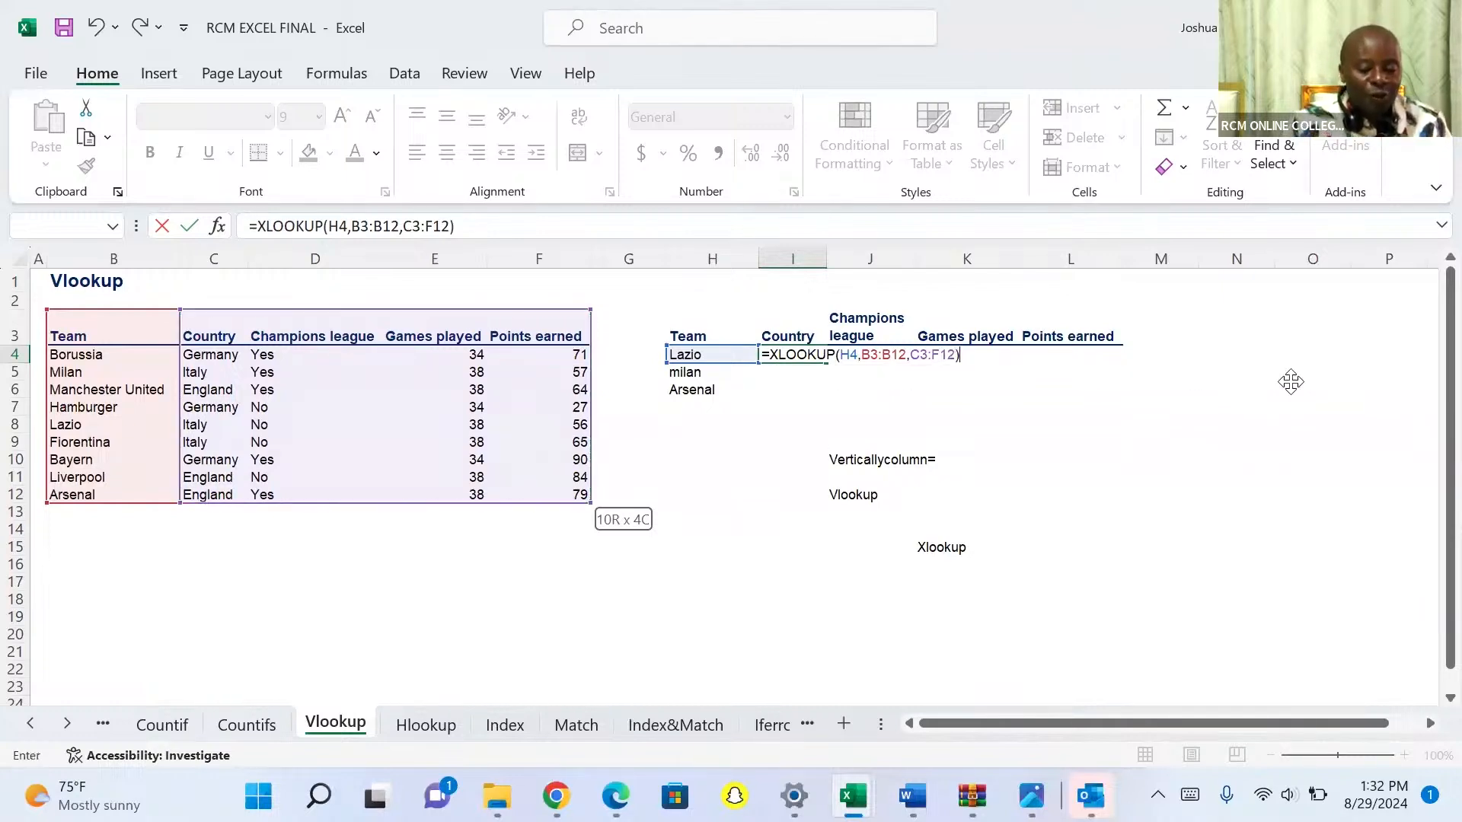
key("Return")
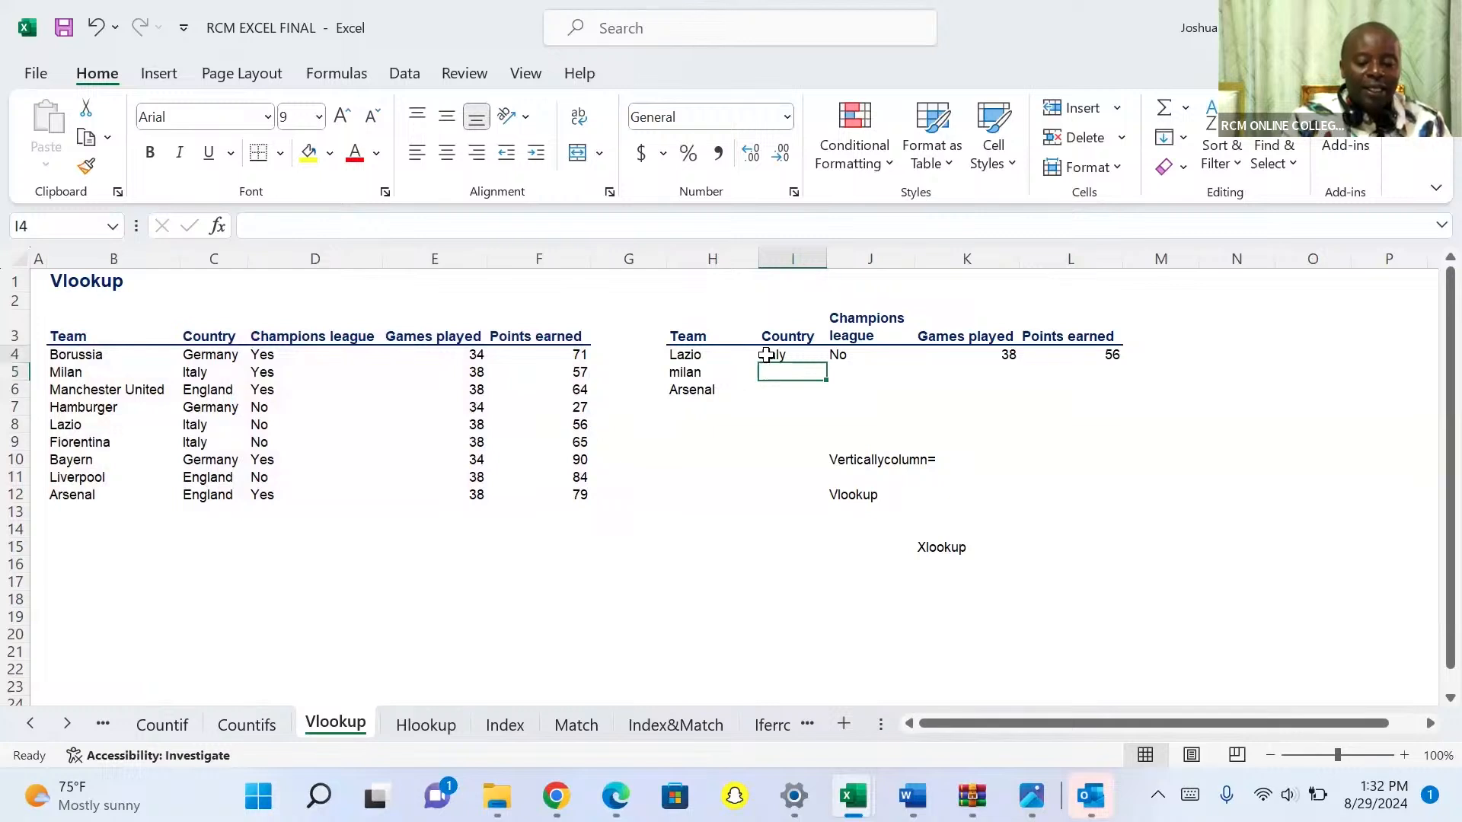
- Fill the XLOOKUP formula from I4 down to I7 and clear the formulas from that range
left_click(765, 355)
left_click_drag(823, 363, 822, 422)
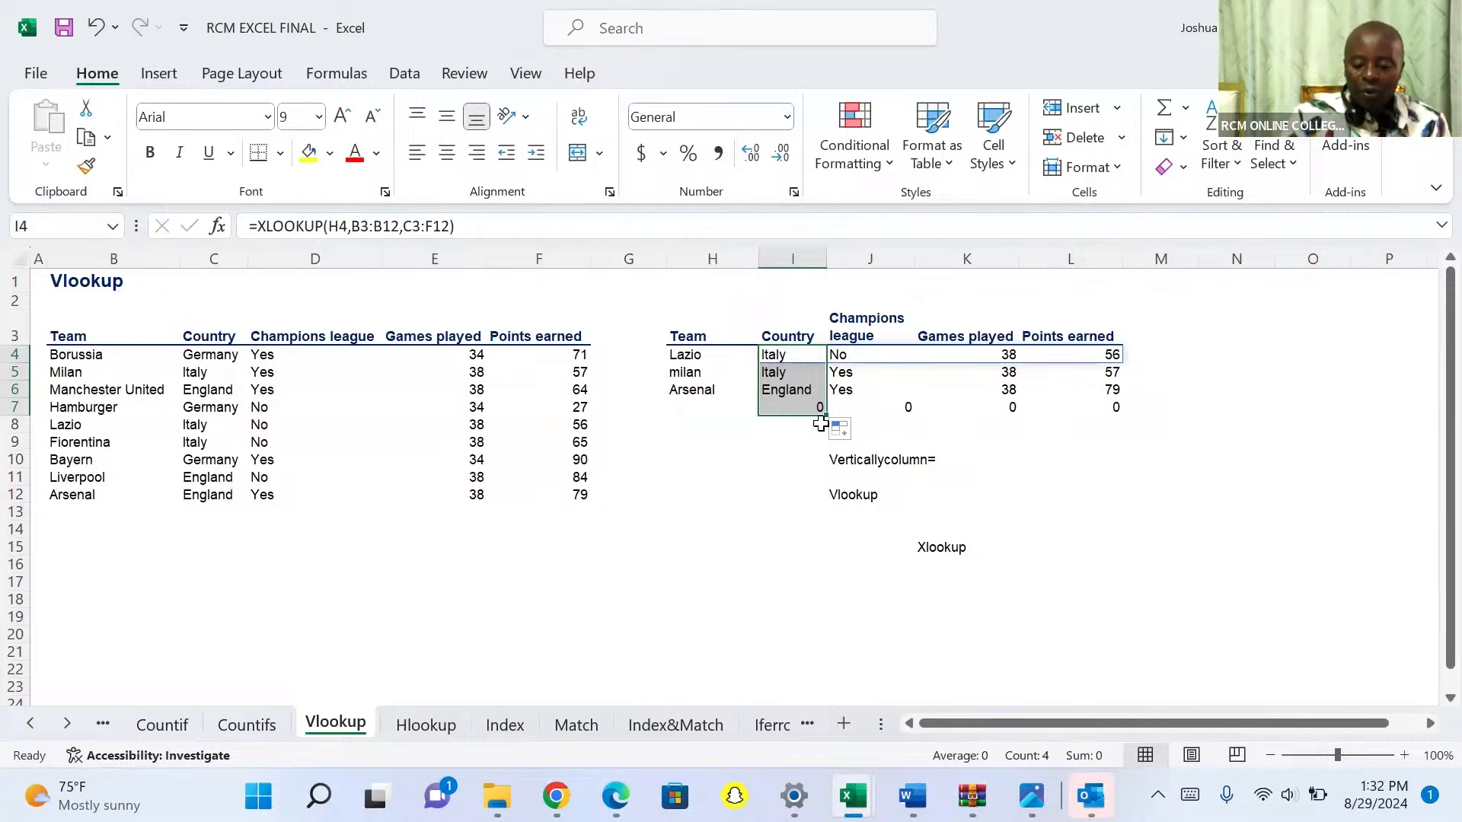
key("Delete")
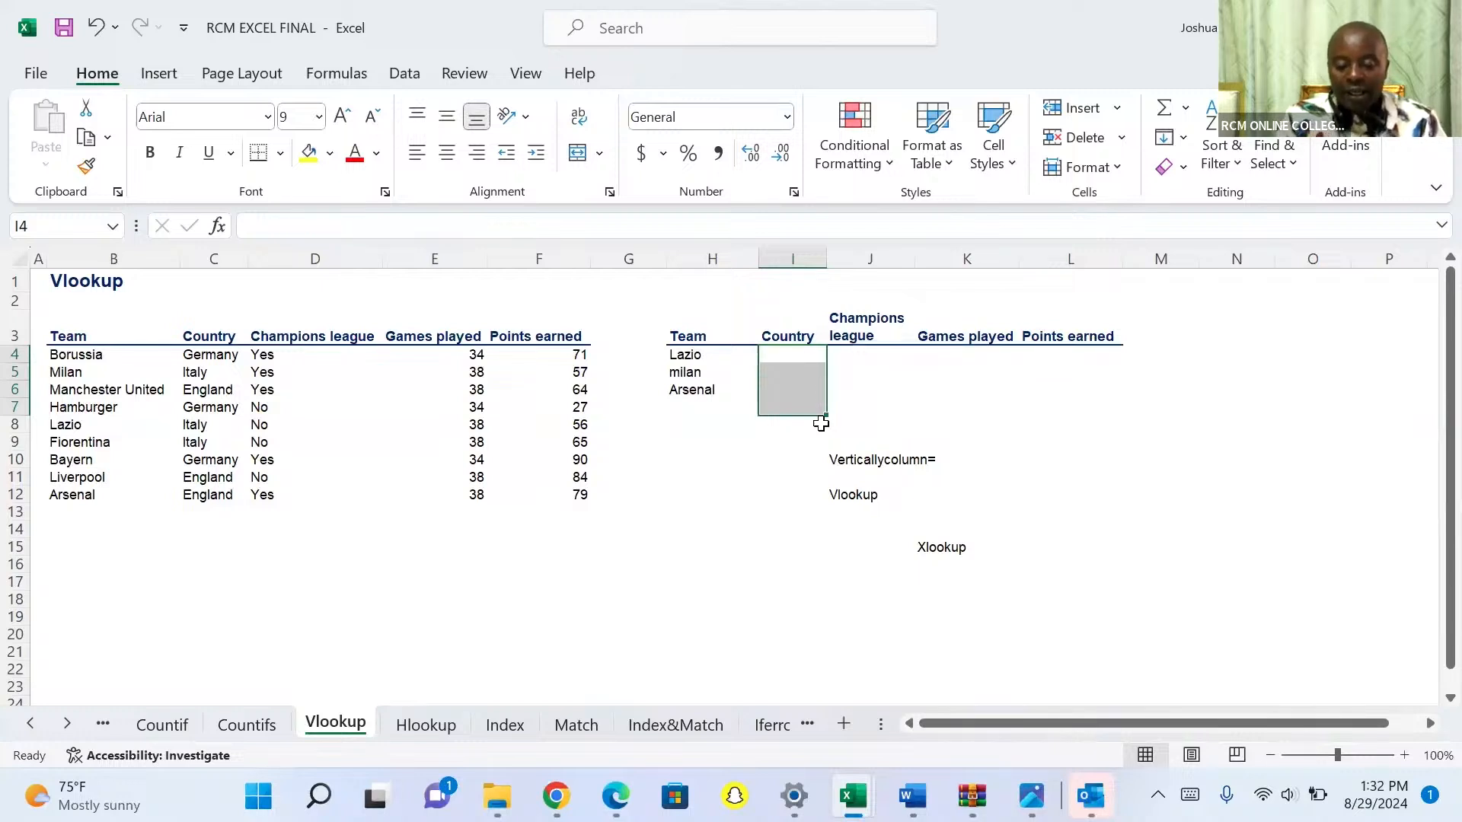
- Start an XLOOKUP formula in I4 with Lazio's cell H4 as the lookup value
left_click(787, 356)
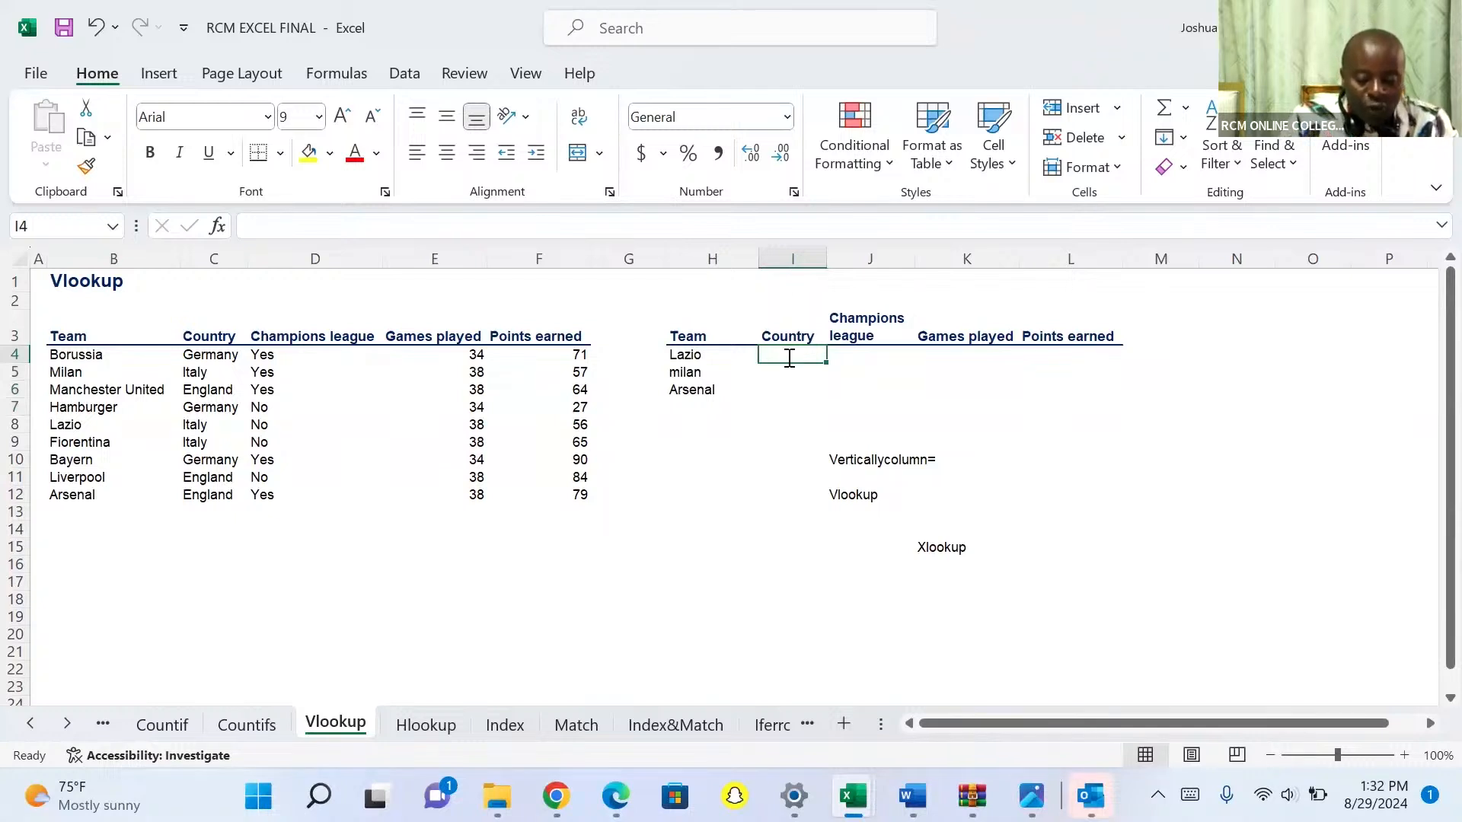
type("=")
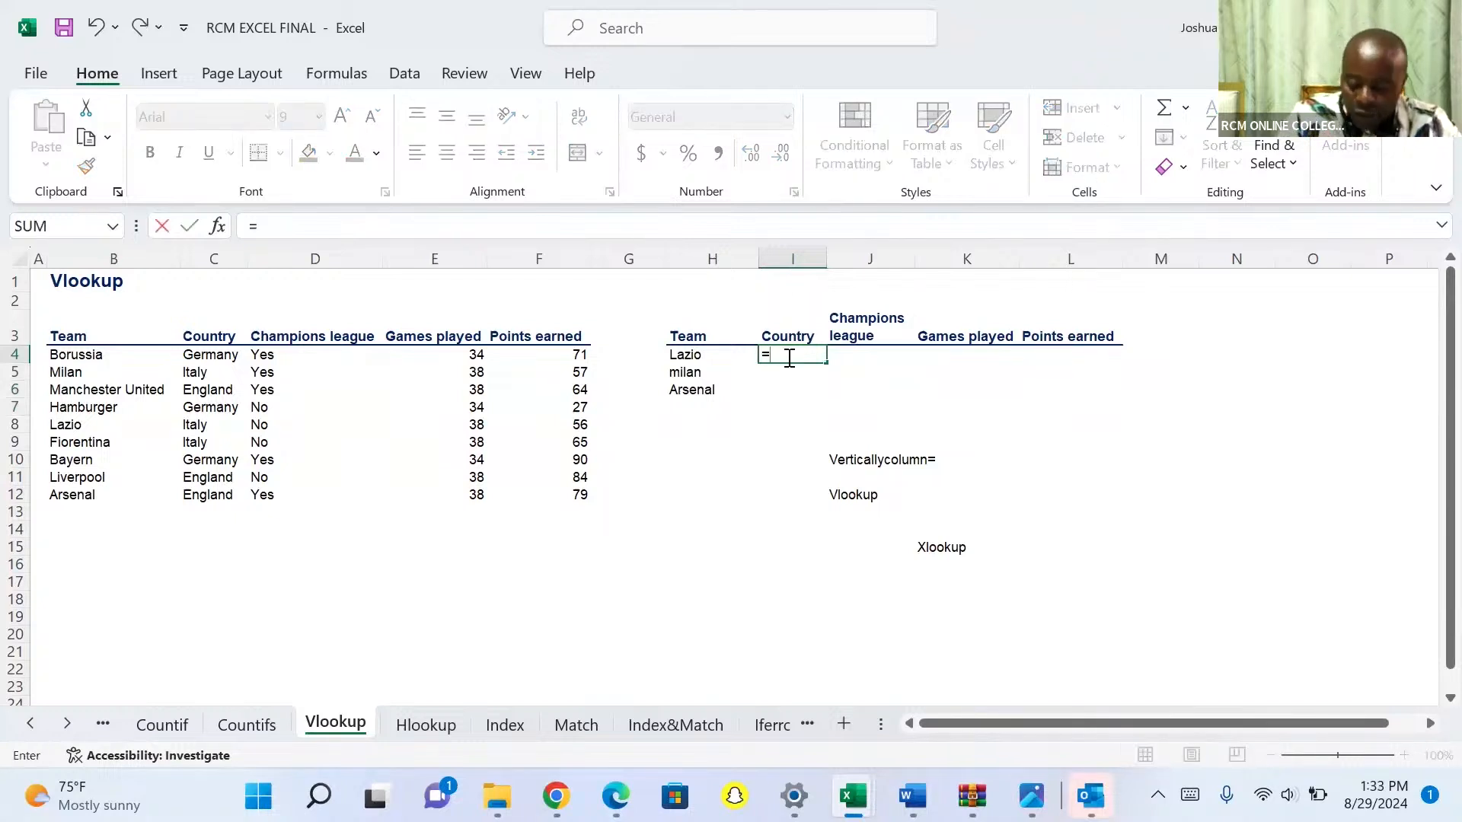
type("xloo")
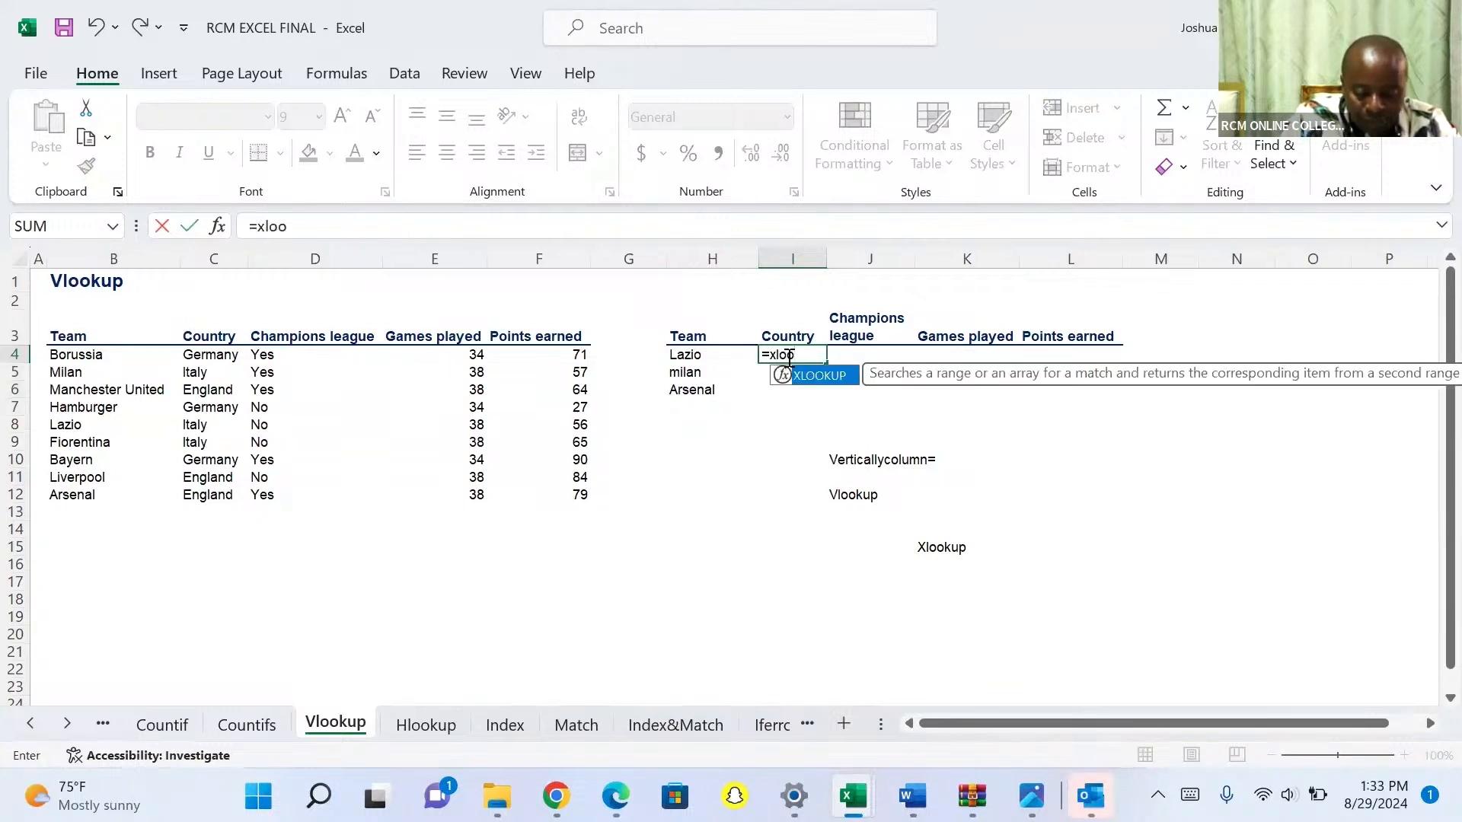
key("Tab")
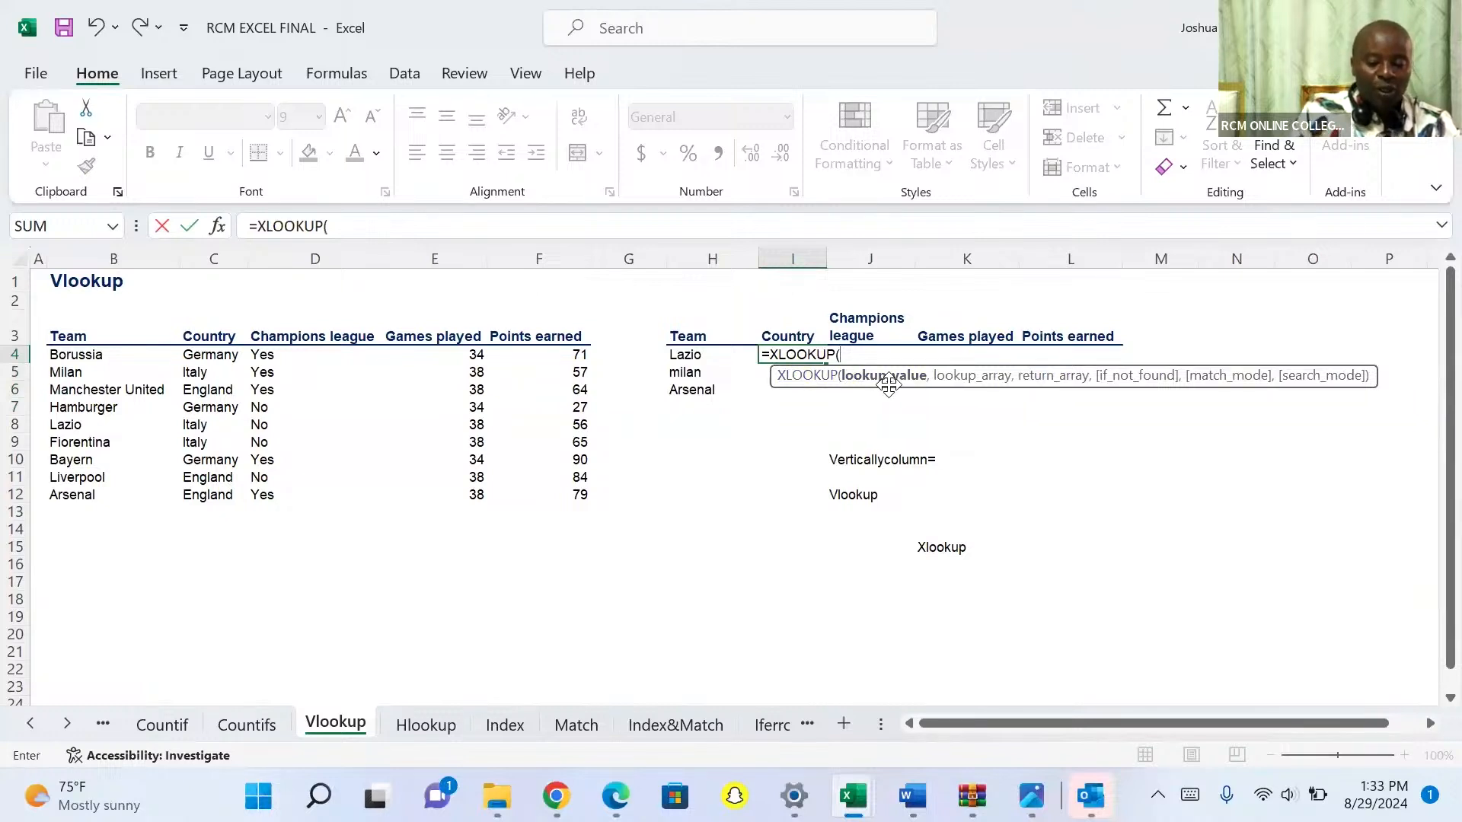
left_click(676, 355)
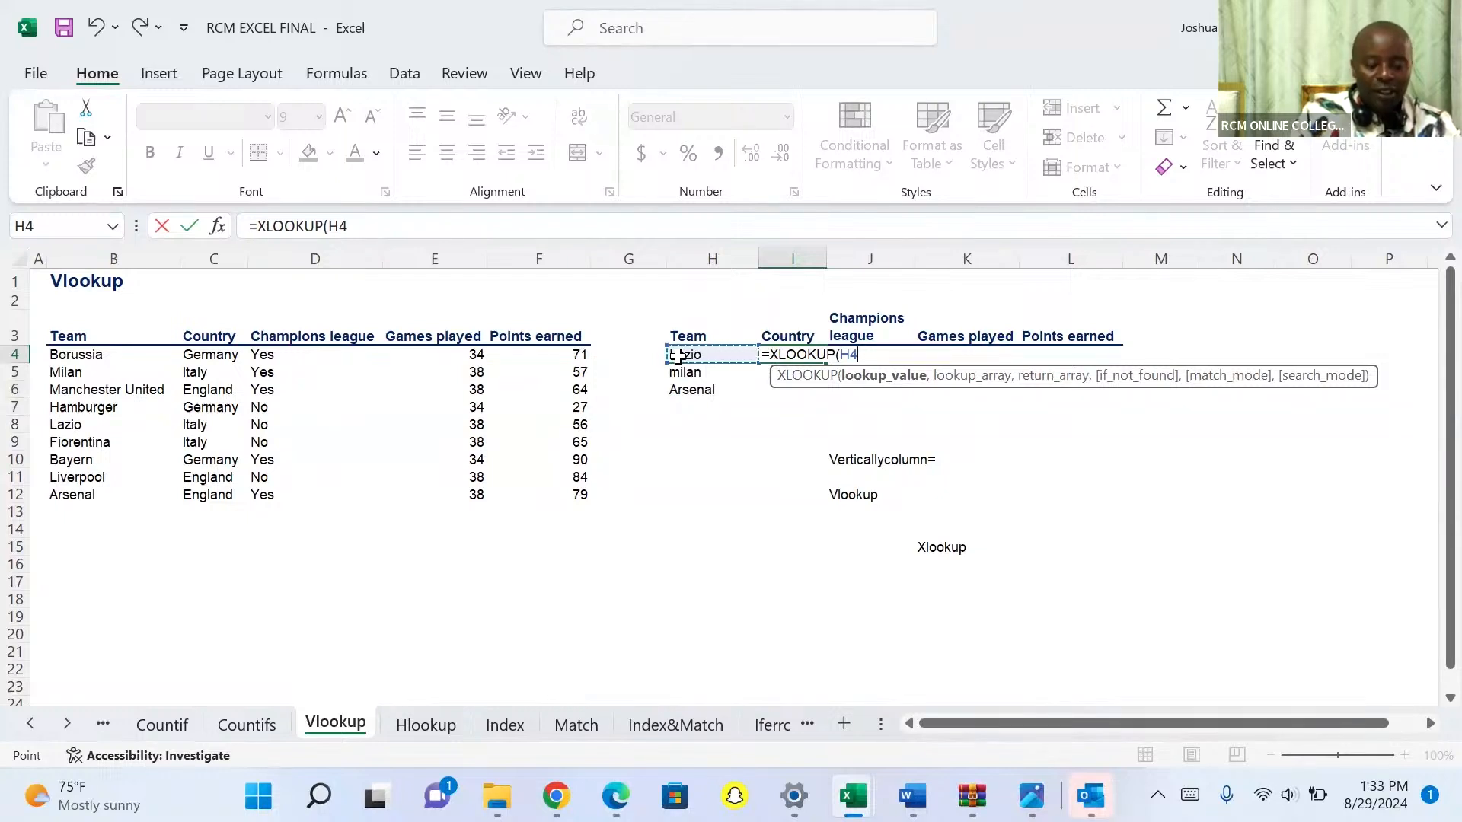
type(",")
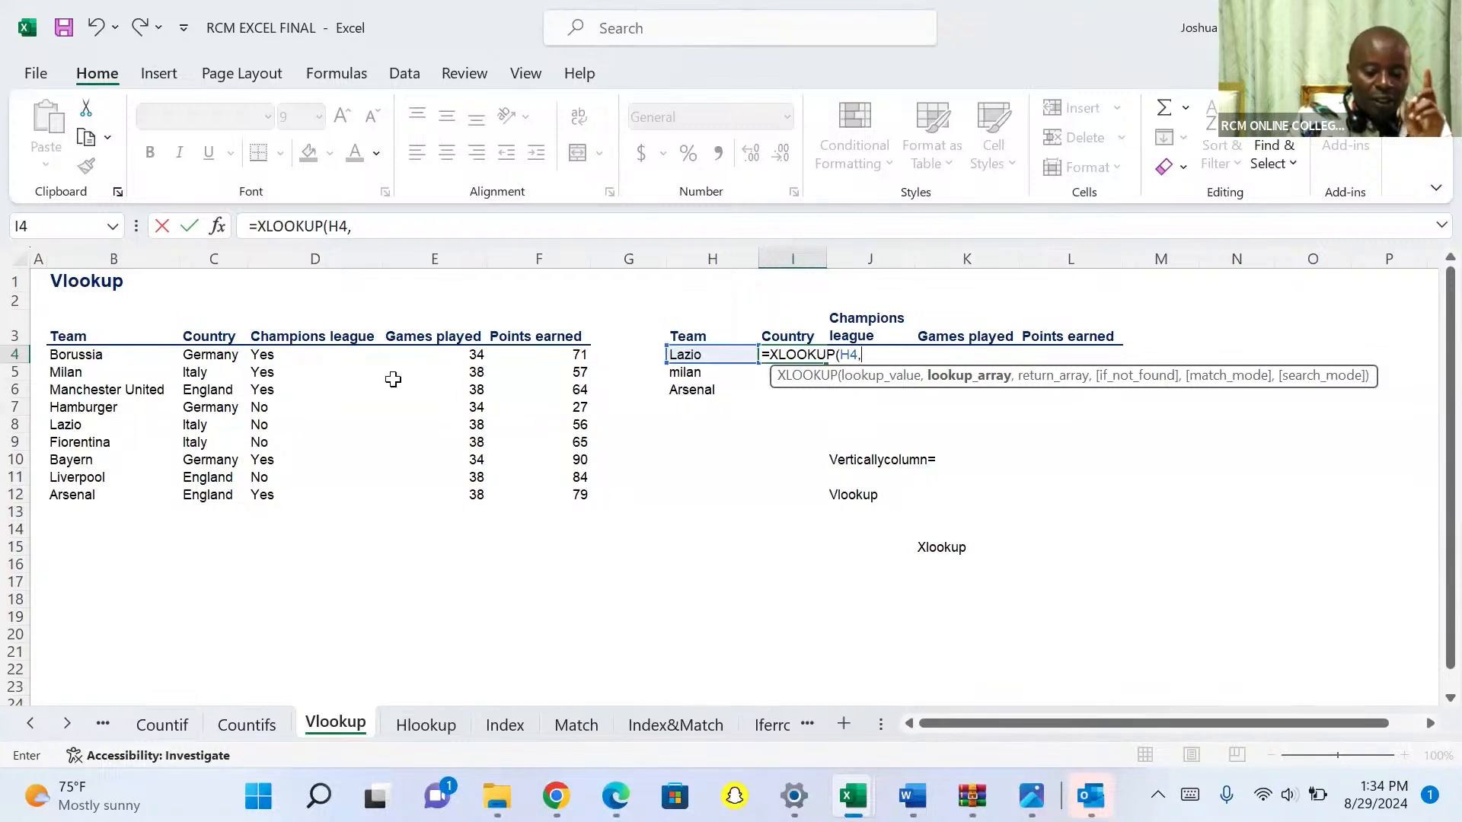
- Set the XLOOKUP lookup array to the Team column B3:B12 and the return array to C3:F12, Country through Points earned
left_click(69, 337)
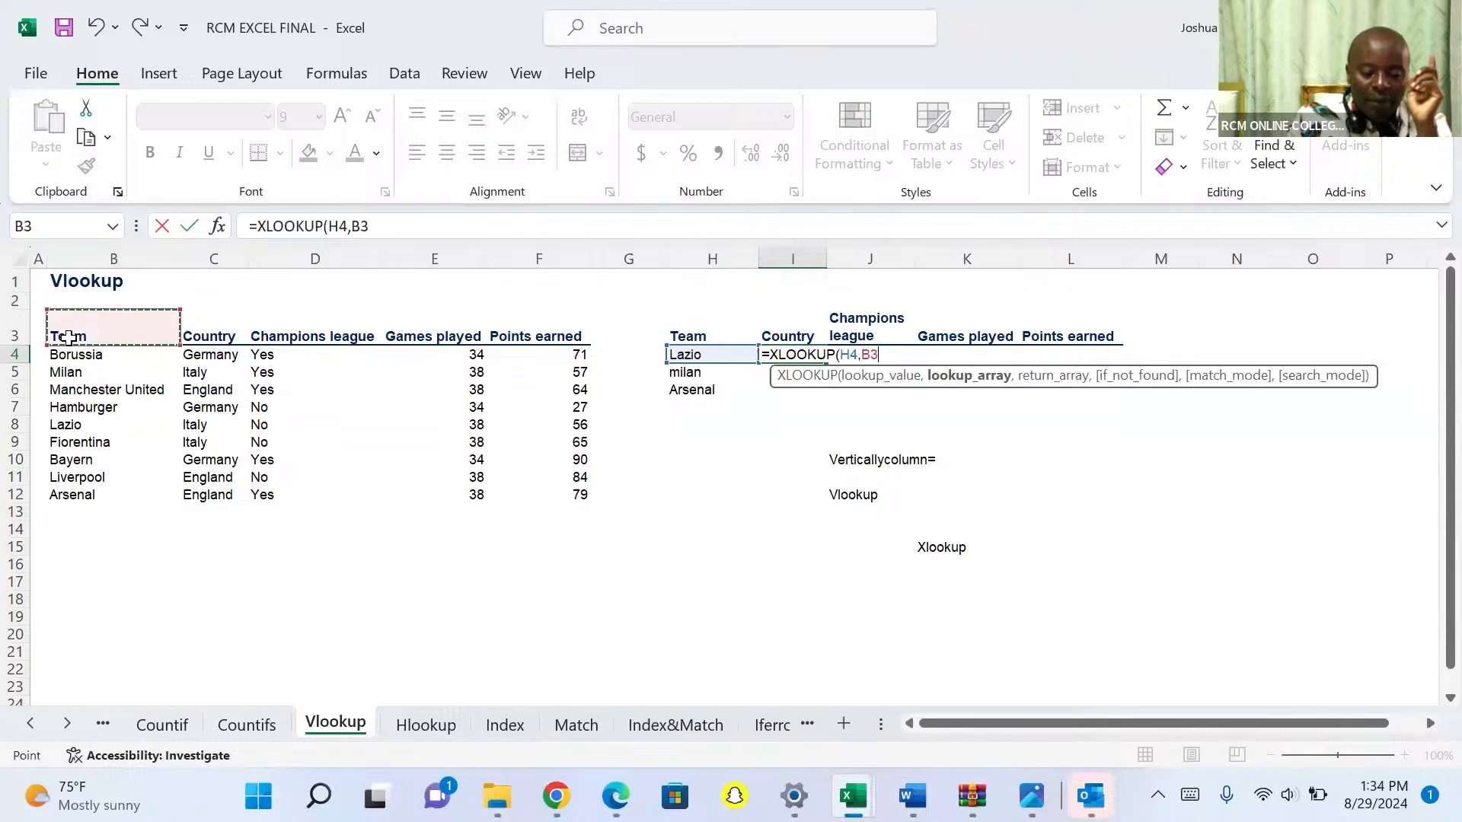
key("ctrl+shift+Down")
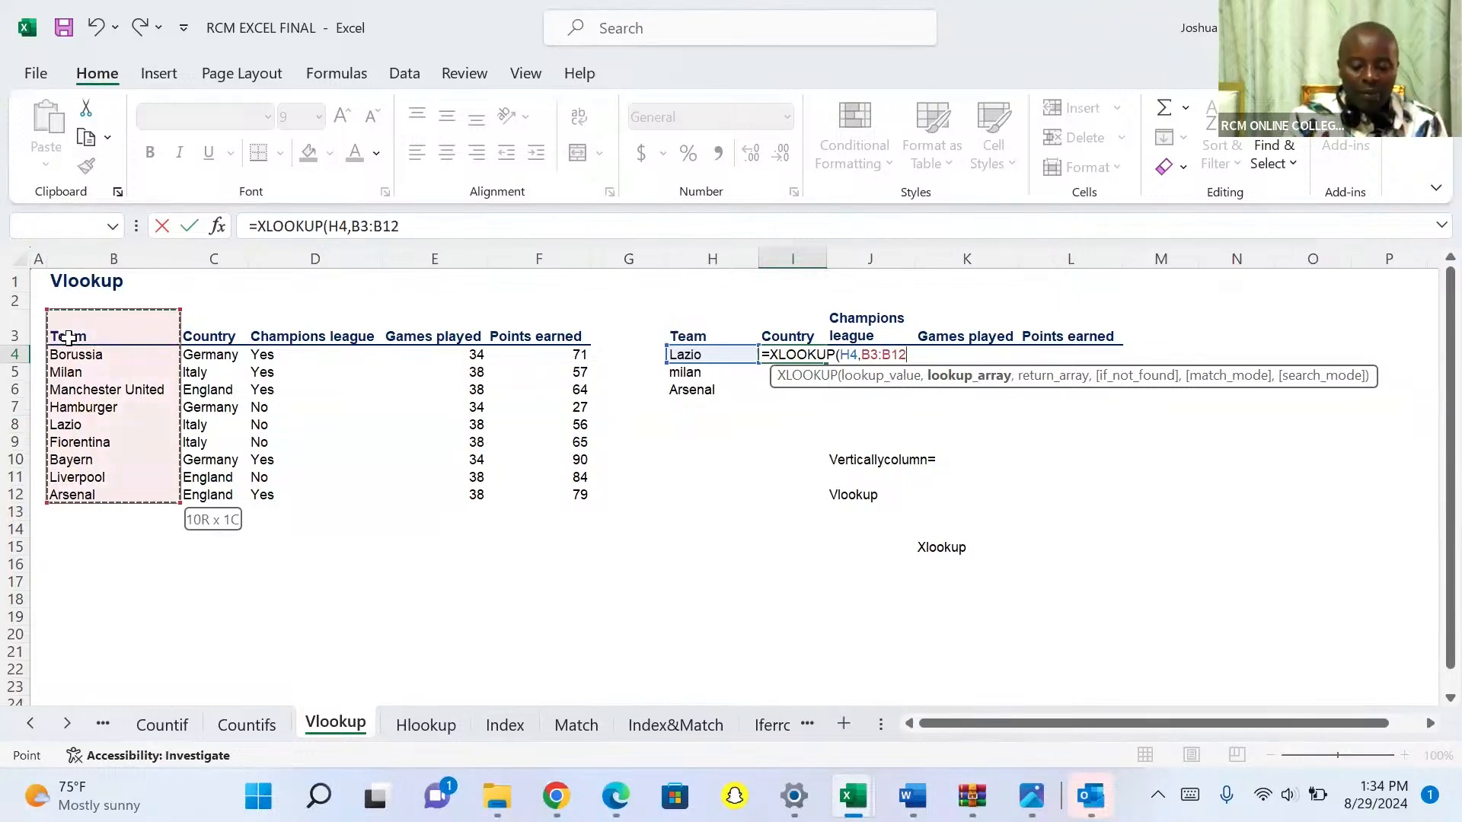
type(",")
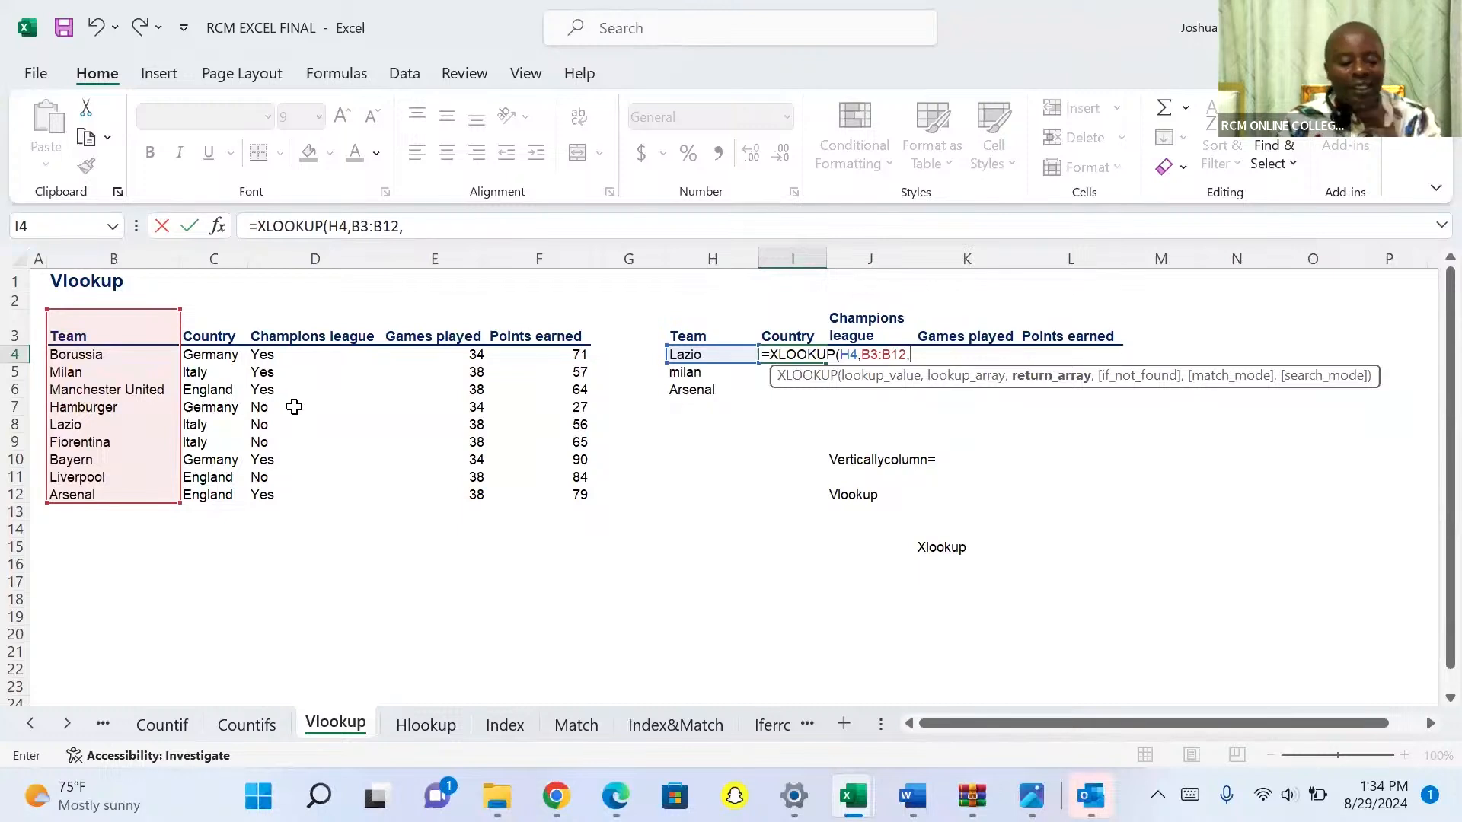
left_click(204, 334)
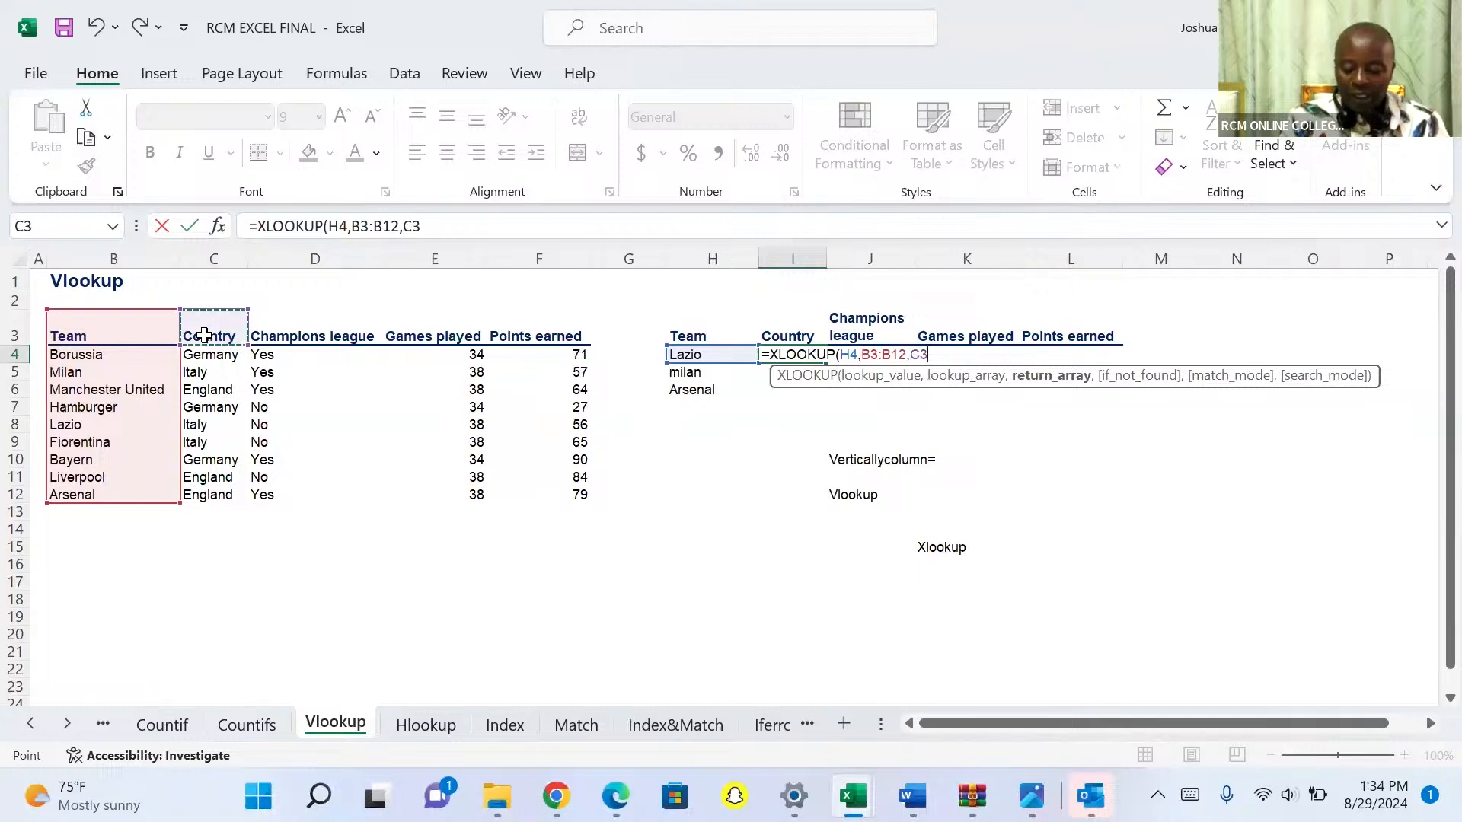
key("ctrl+shift+Right")
key("ctrl+shift+Down")
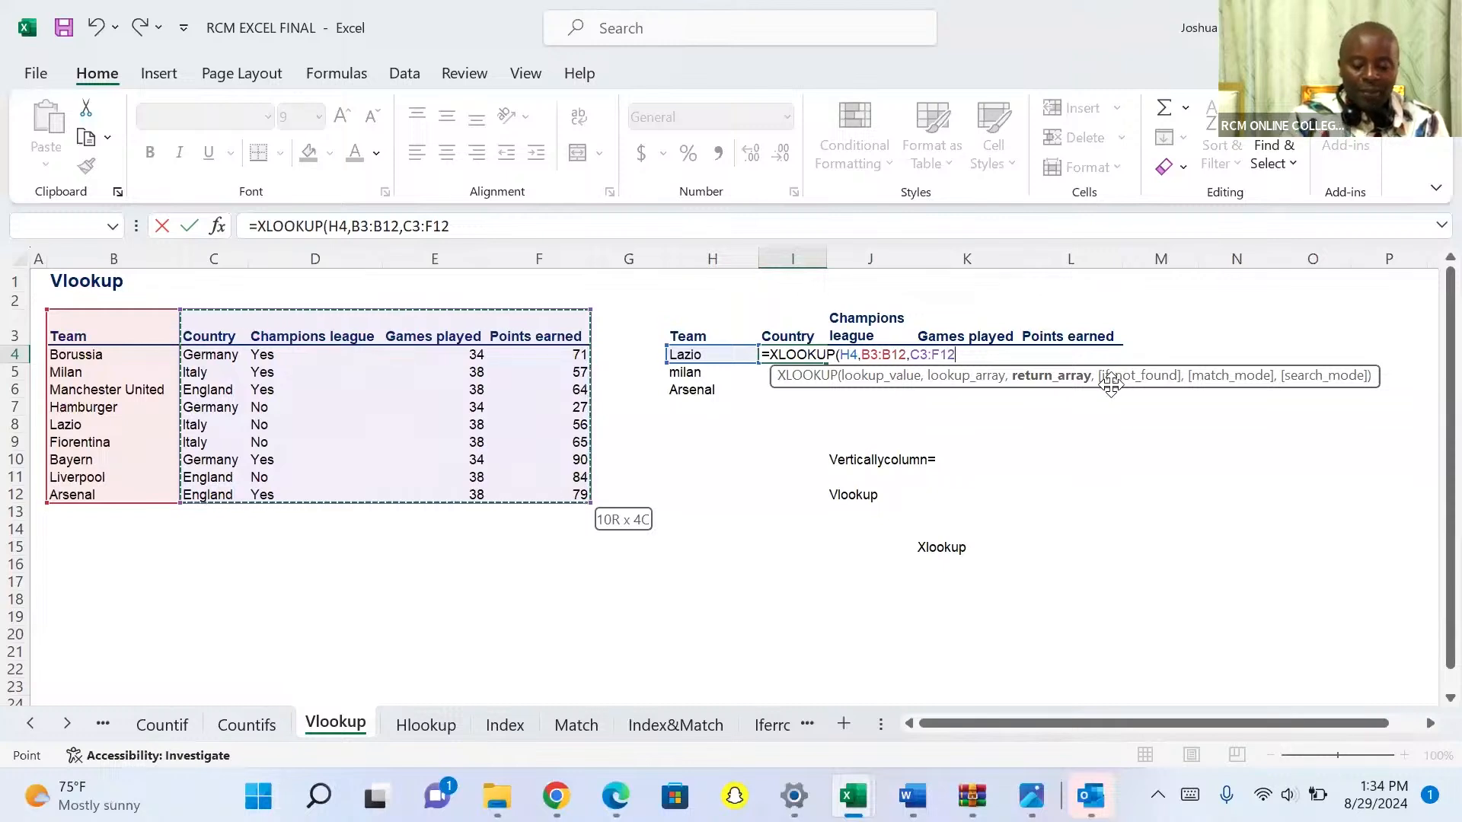
- Complete the XLOOKUP formula in I4 and fill it down the Country column for the teams below Lazio
type(")")
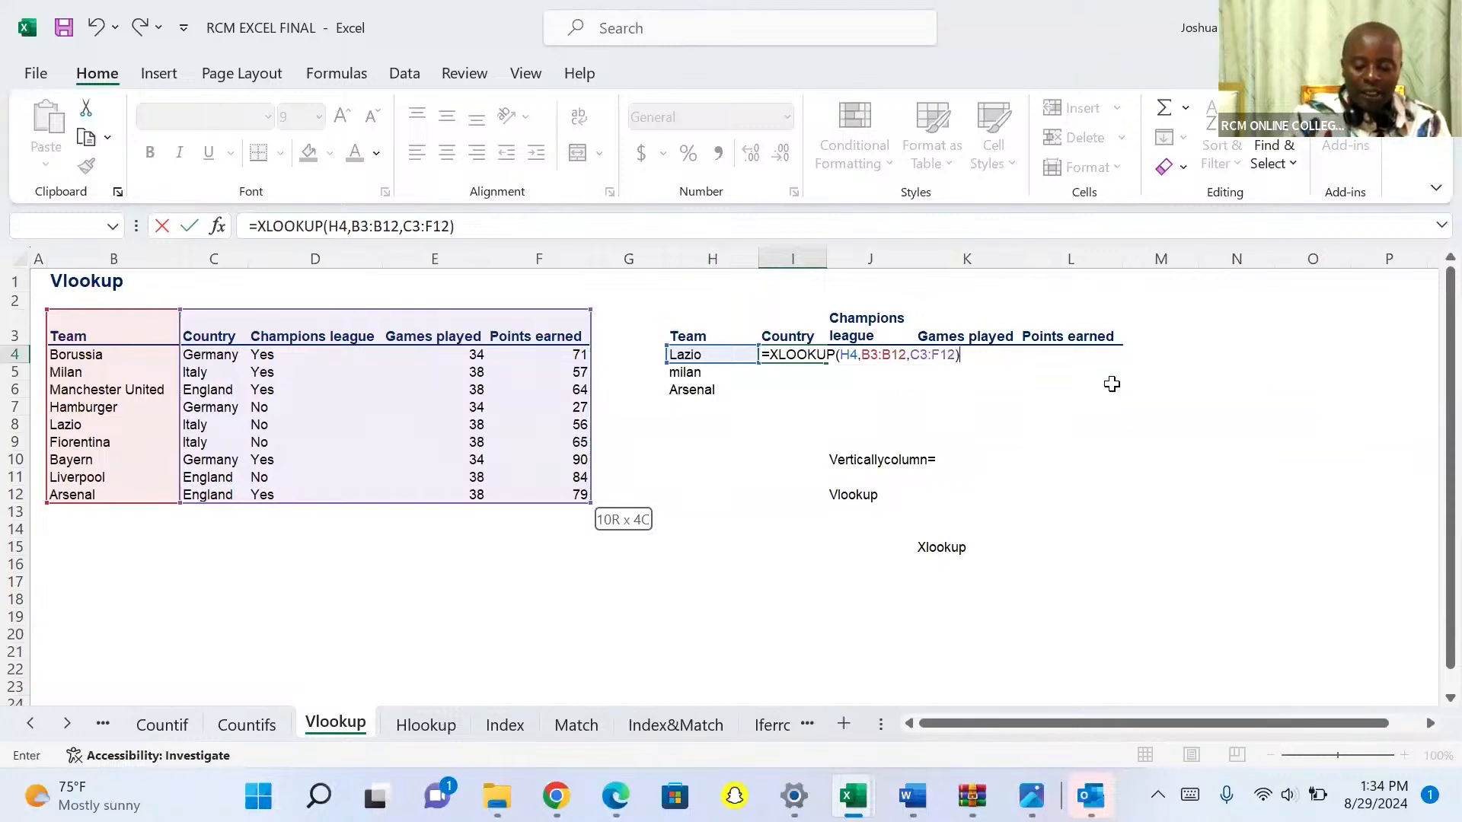
key("Return")
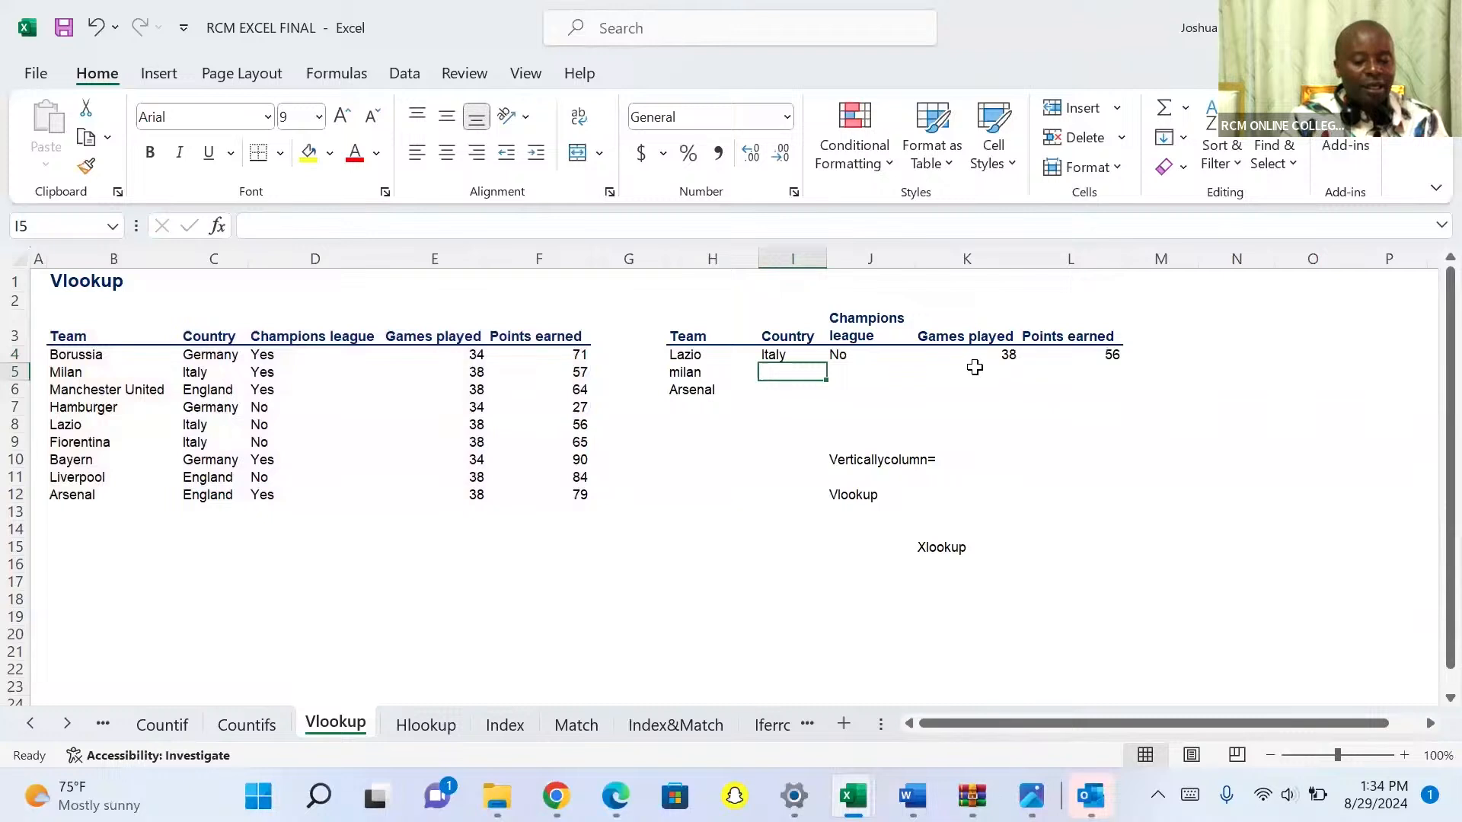
left_click(789, 355)
left_click_drag(824, 363, 822, 418)
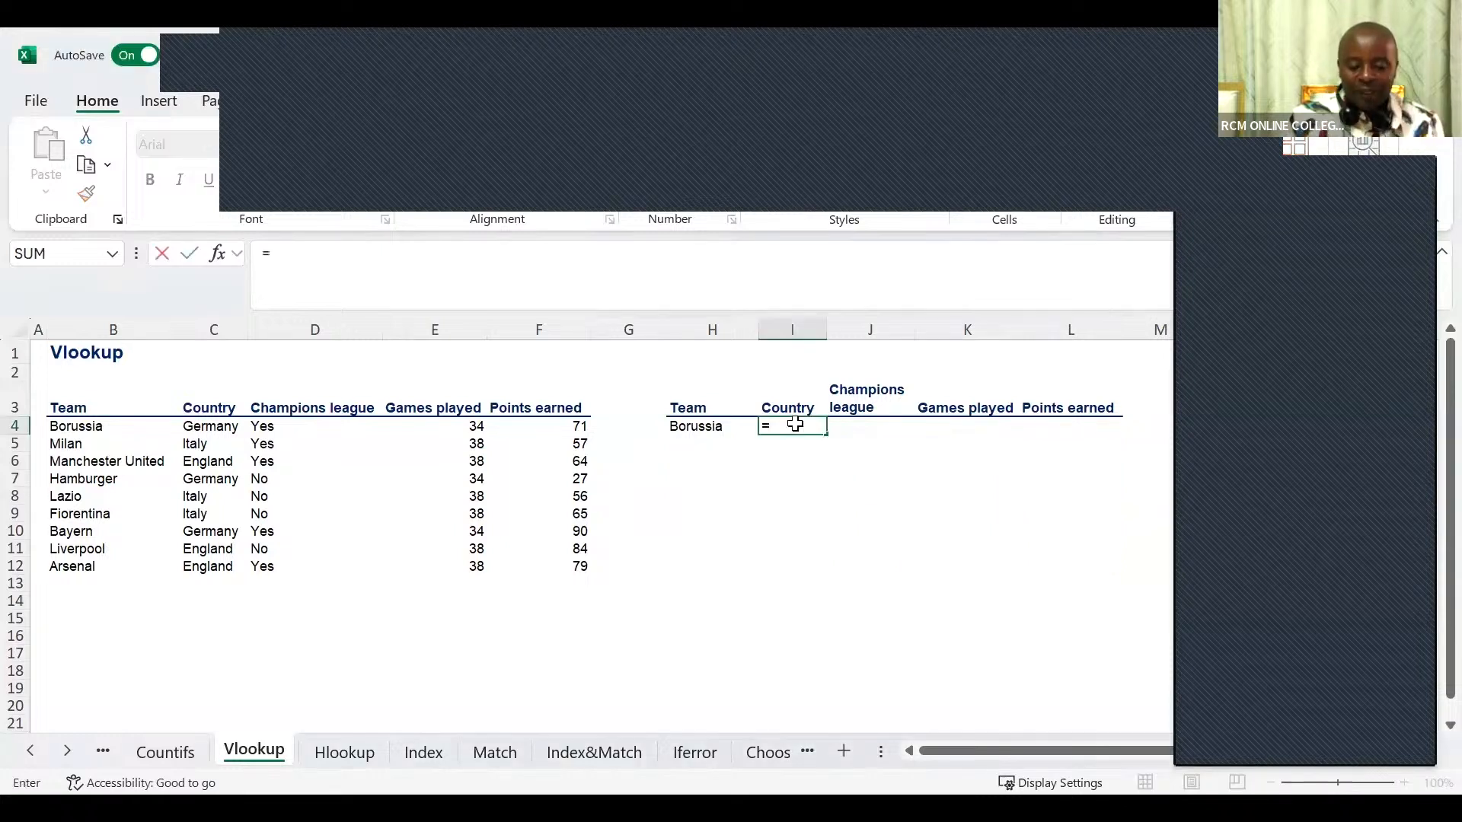
- In the sheet with Borussia in H4, begin the XLOOKUP formula in I4 with H4 as the lookup value
type("X")
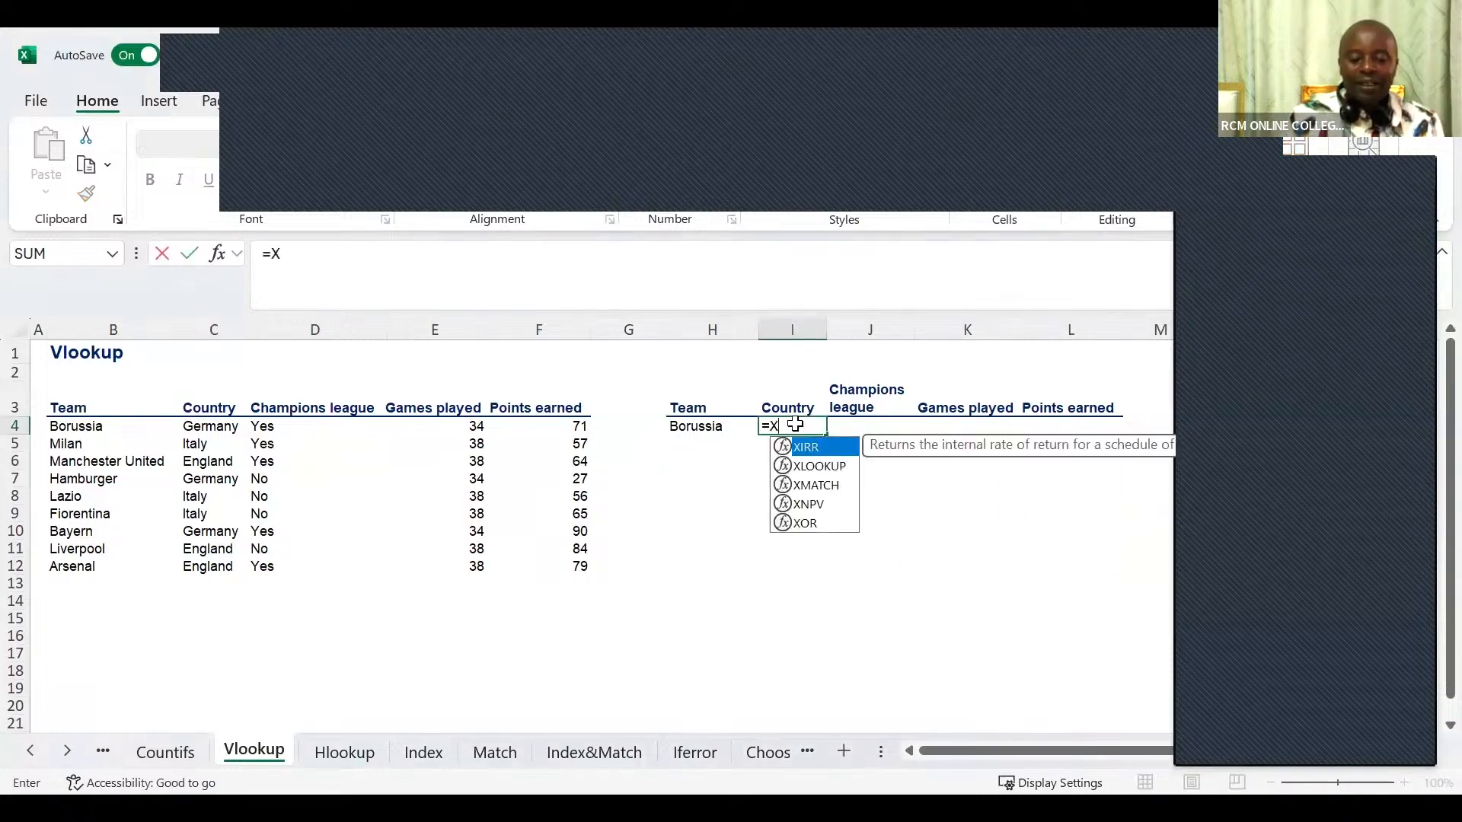
double_click(819, 466)
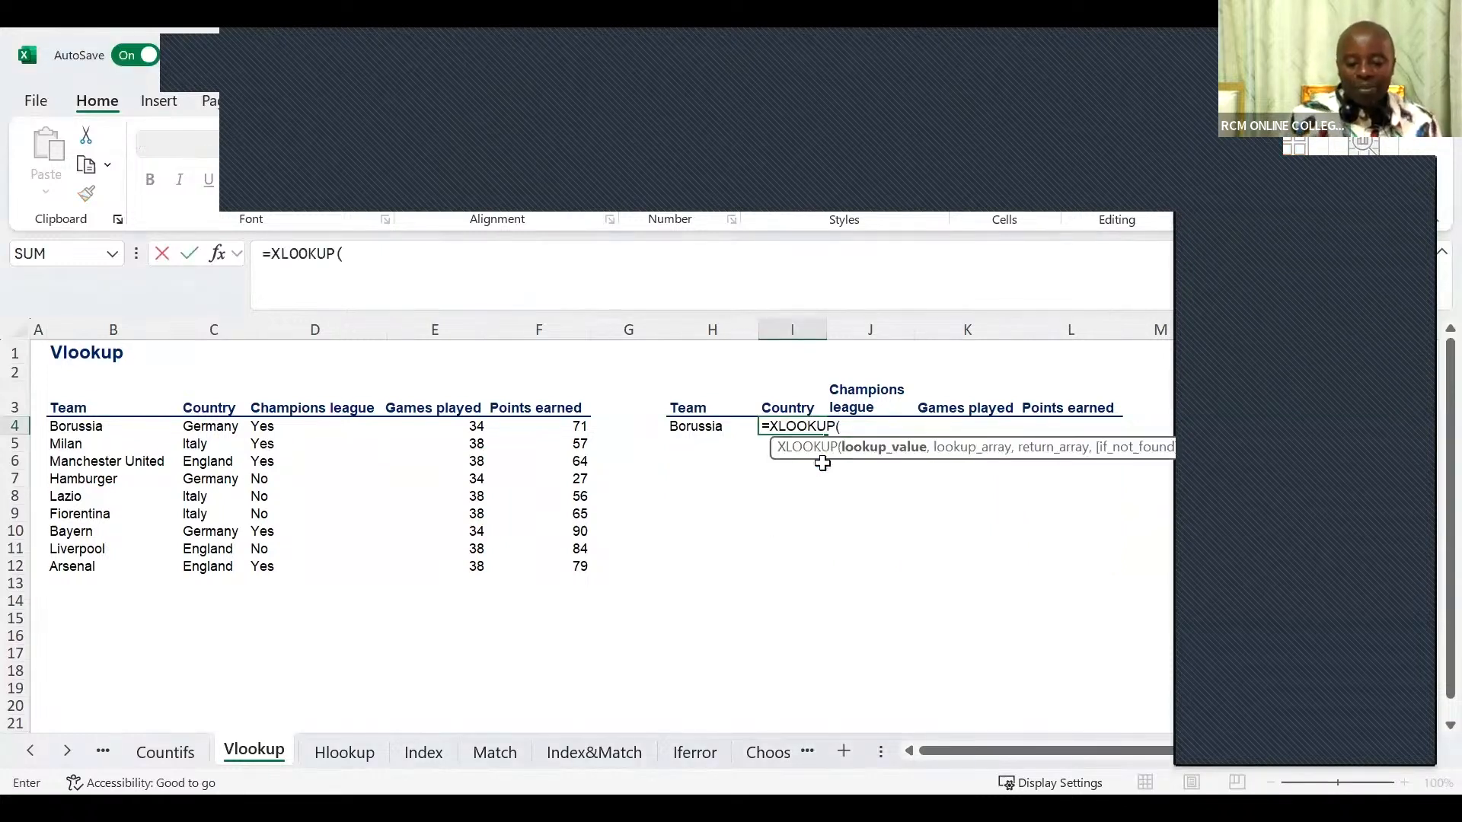
left_click(703, 431)
type(",")
- Set the lookup array for Borussia to the Team column B3:B12 and the return array to C3:F12
left_click(90, 408)
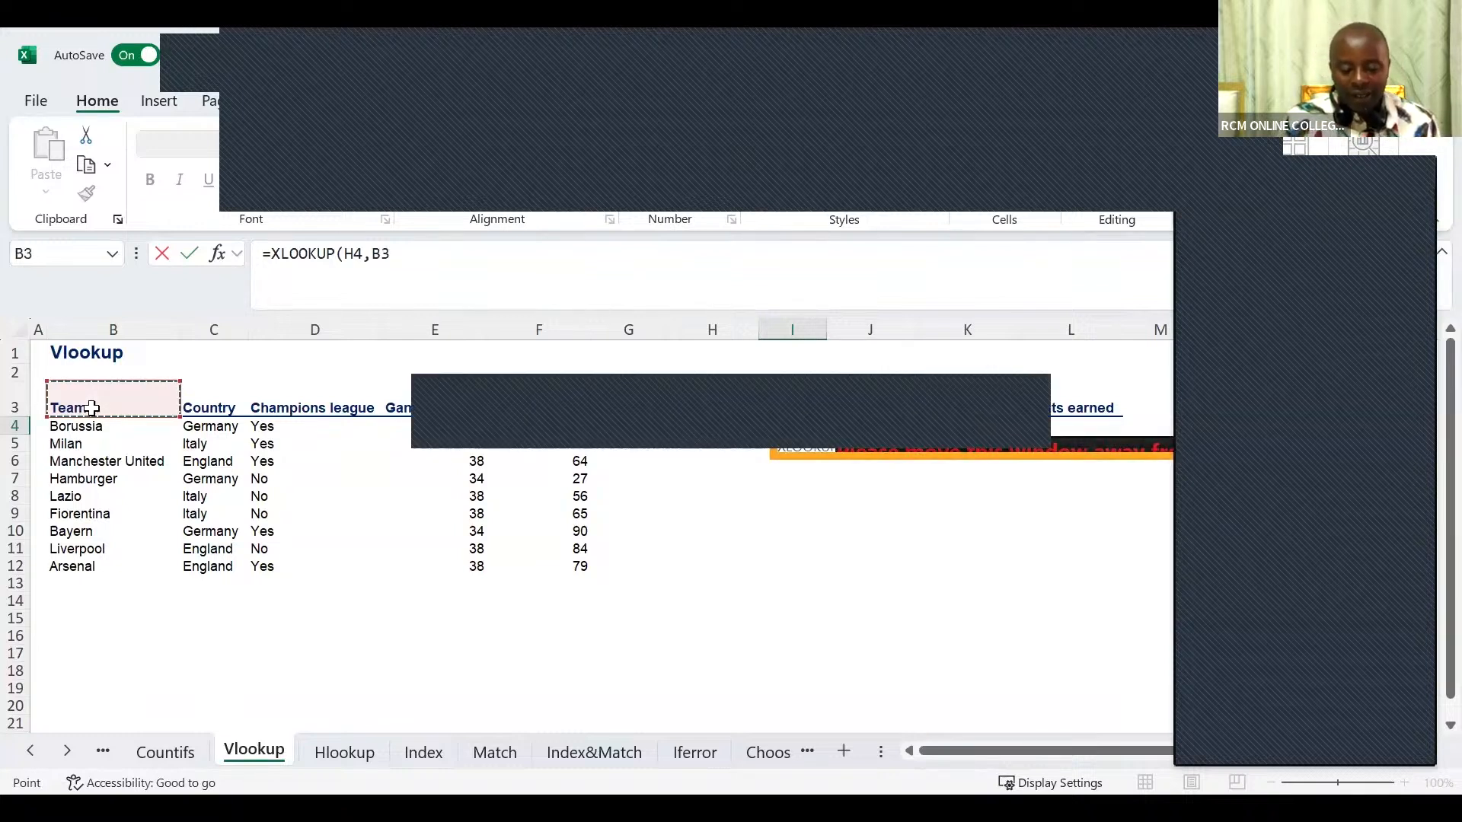
key("ctrl+shift+Down")
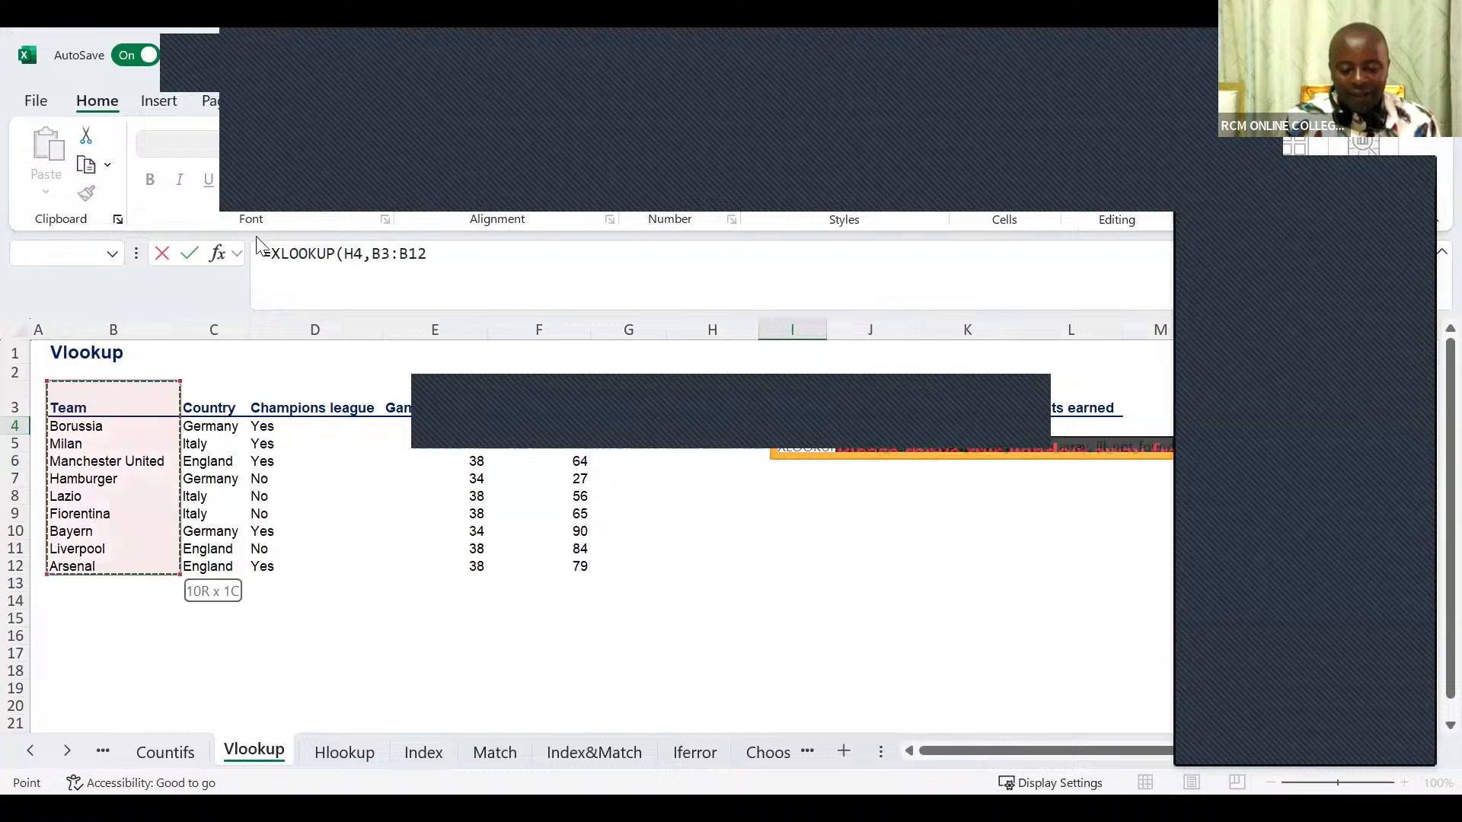
type(",")
left_click(220, 405)
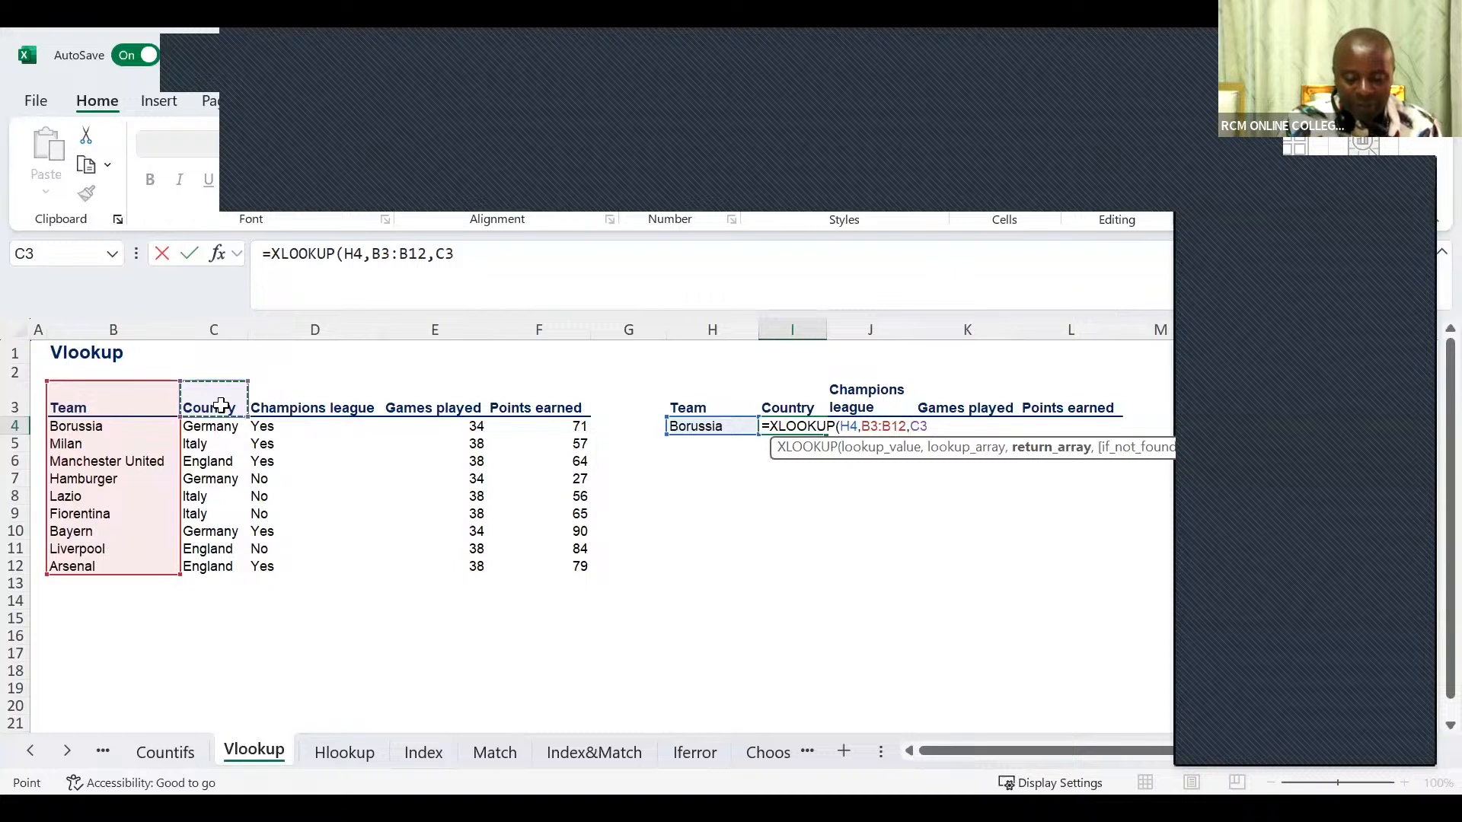
key("ctrl+shift+Right")
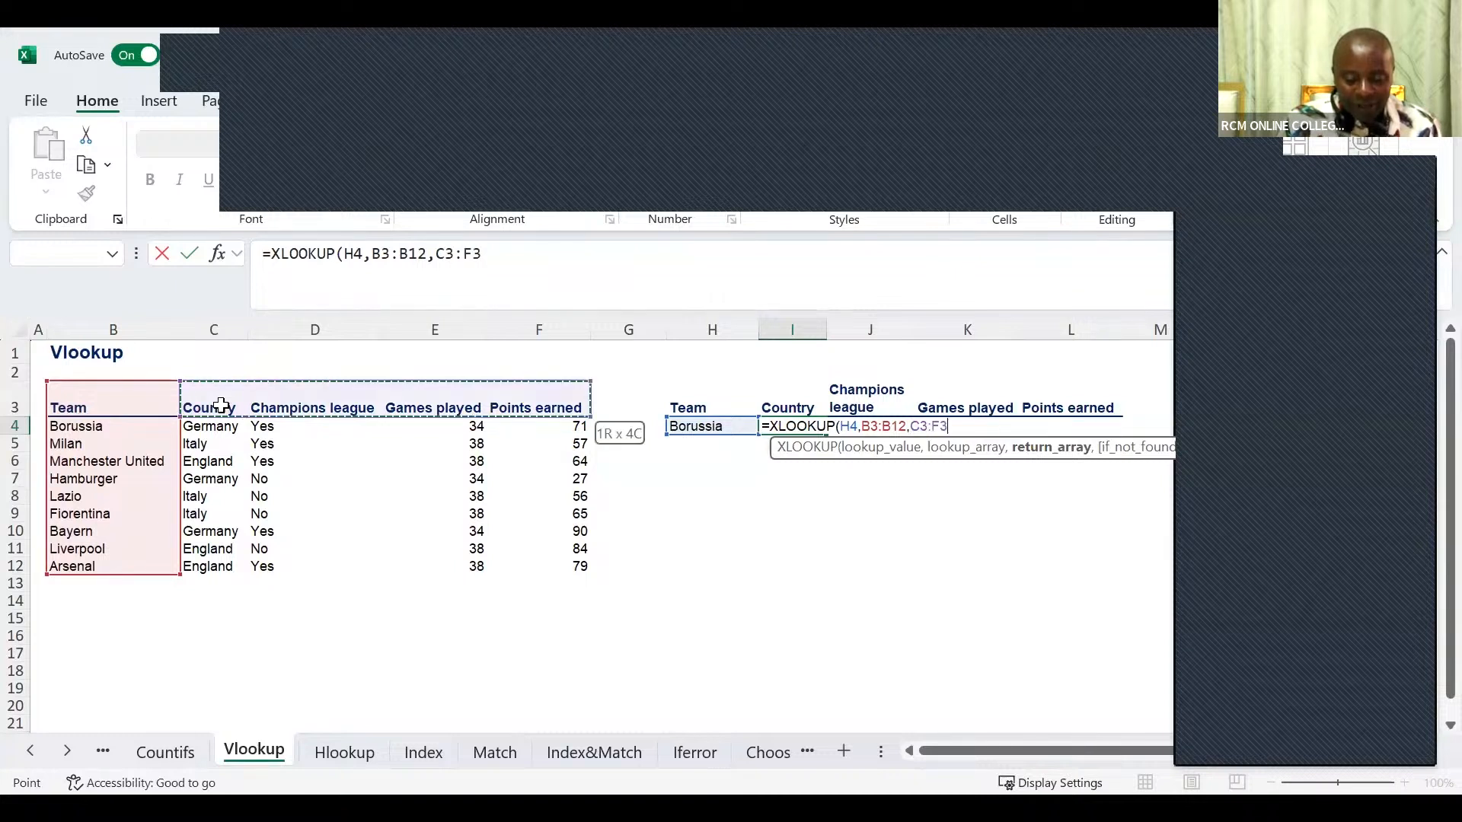
key("ctrl+shift+Down")
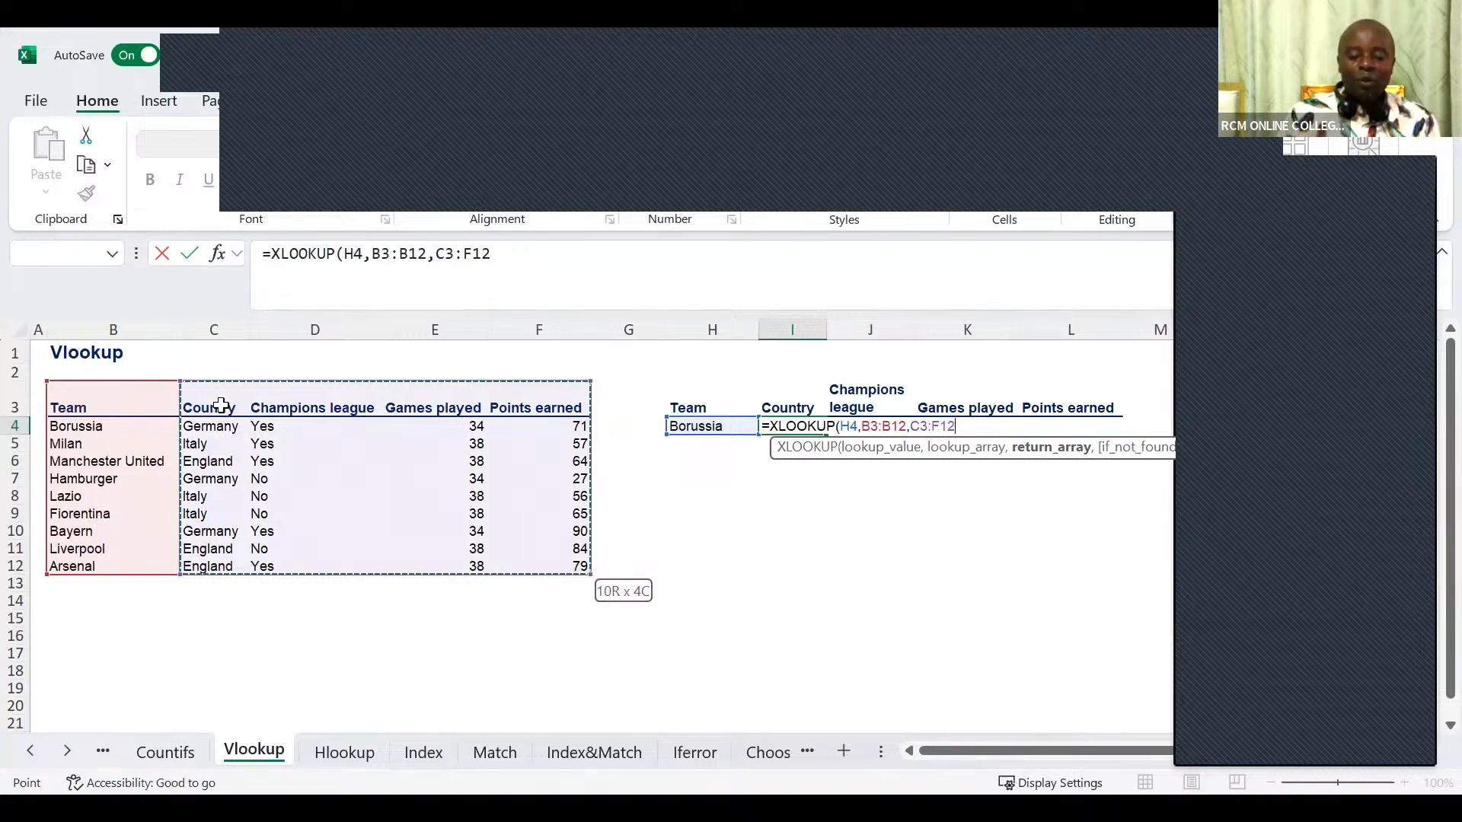
- Complete Borussia's XLOOKUP formula and fill it from I4 down to I12
key("Return")
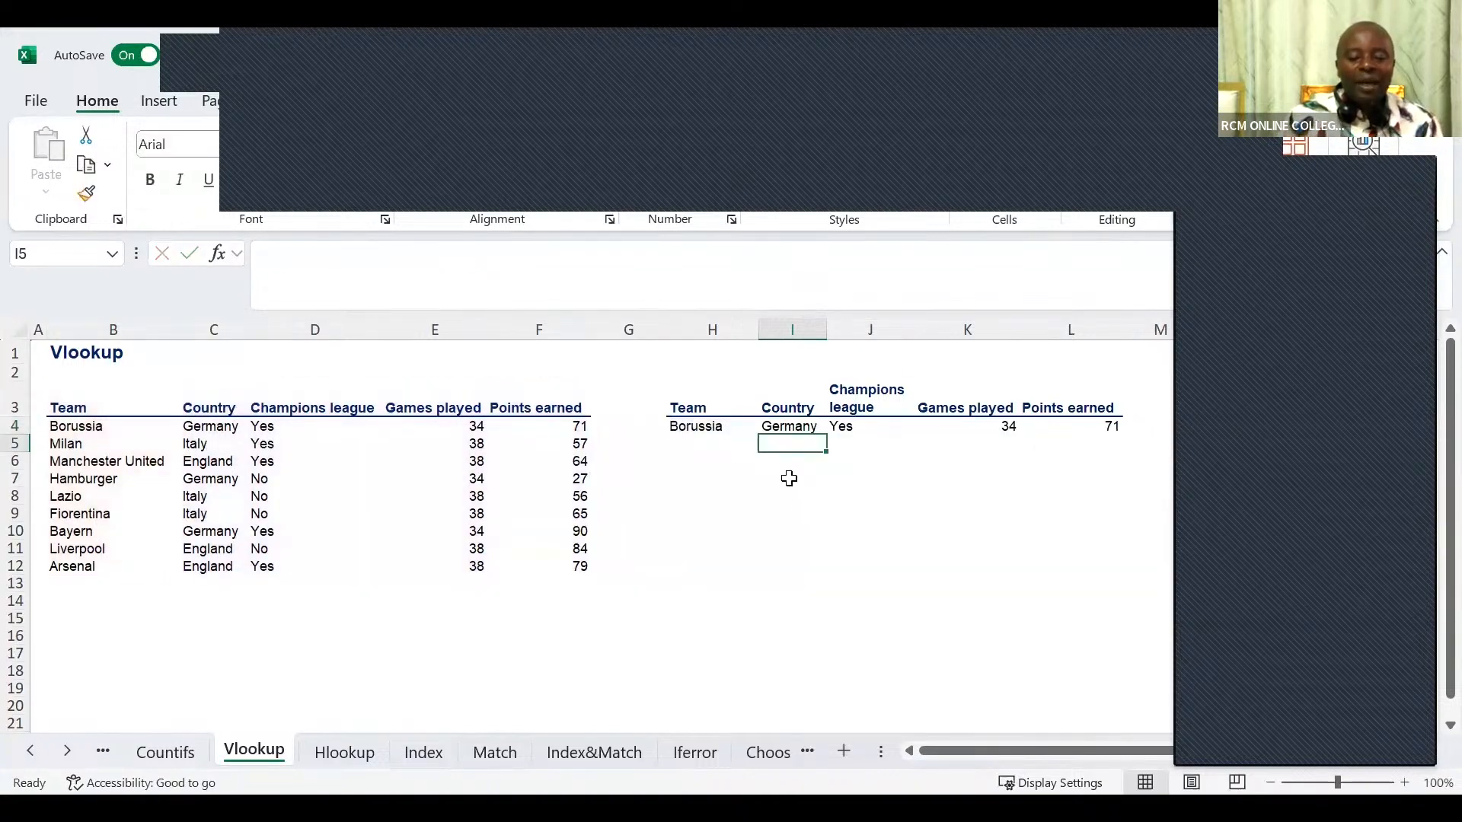
left_click(796, 428)
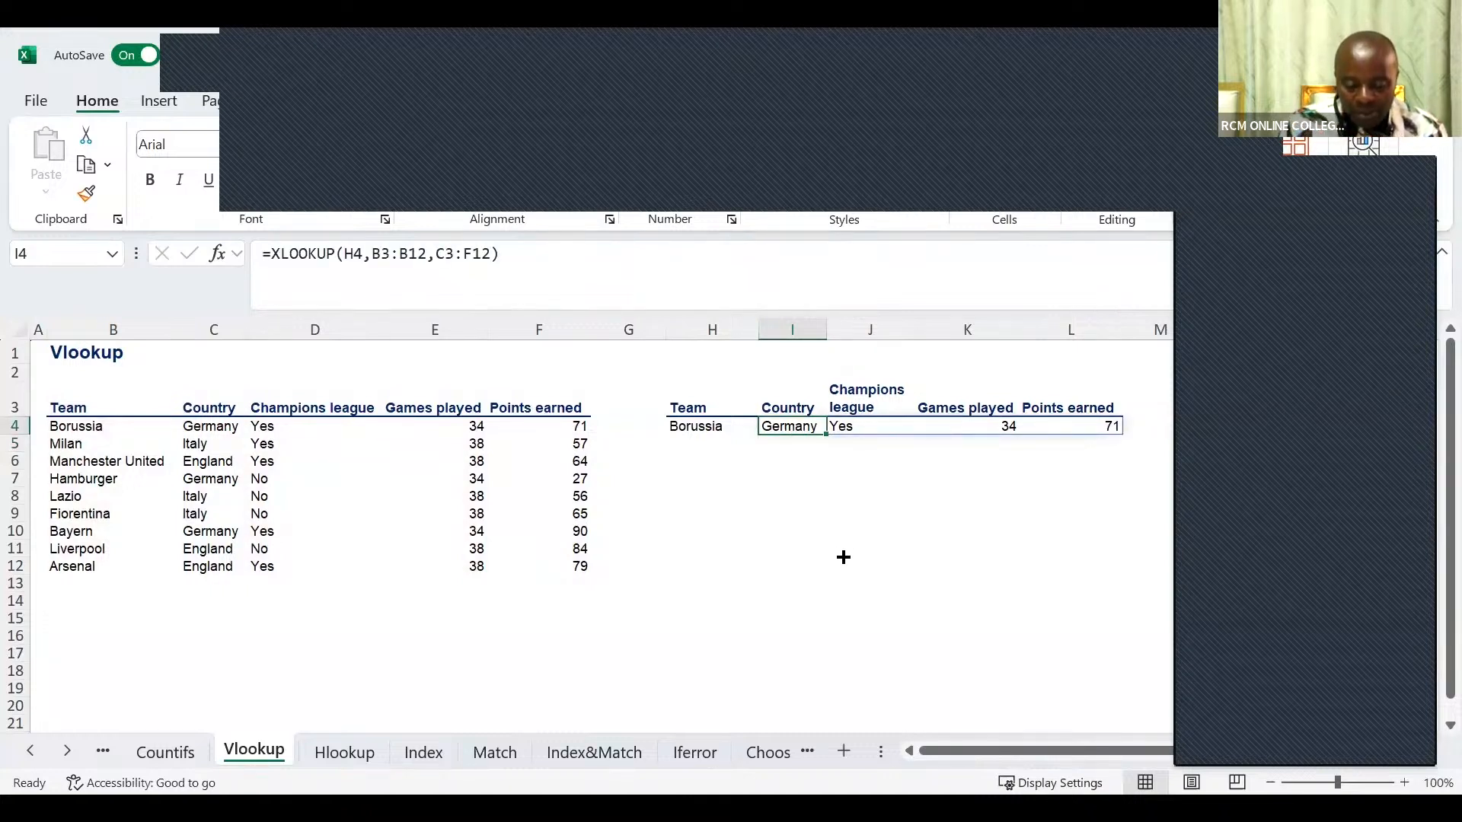
left_click_drag(825, 434, 842, 574)
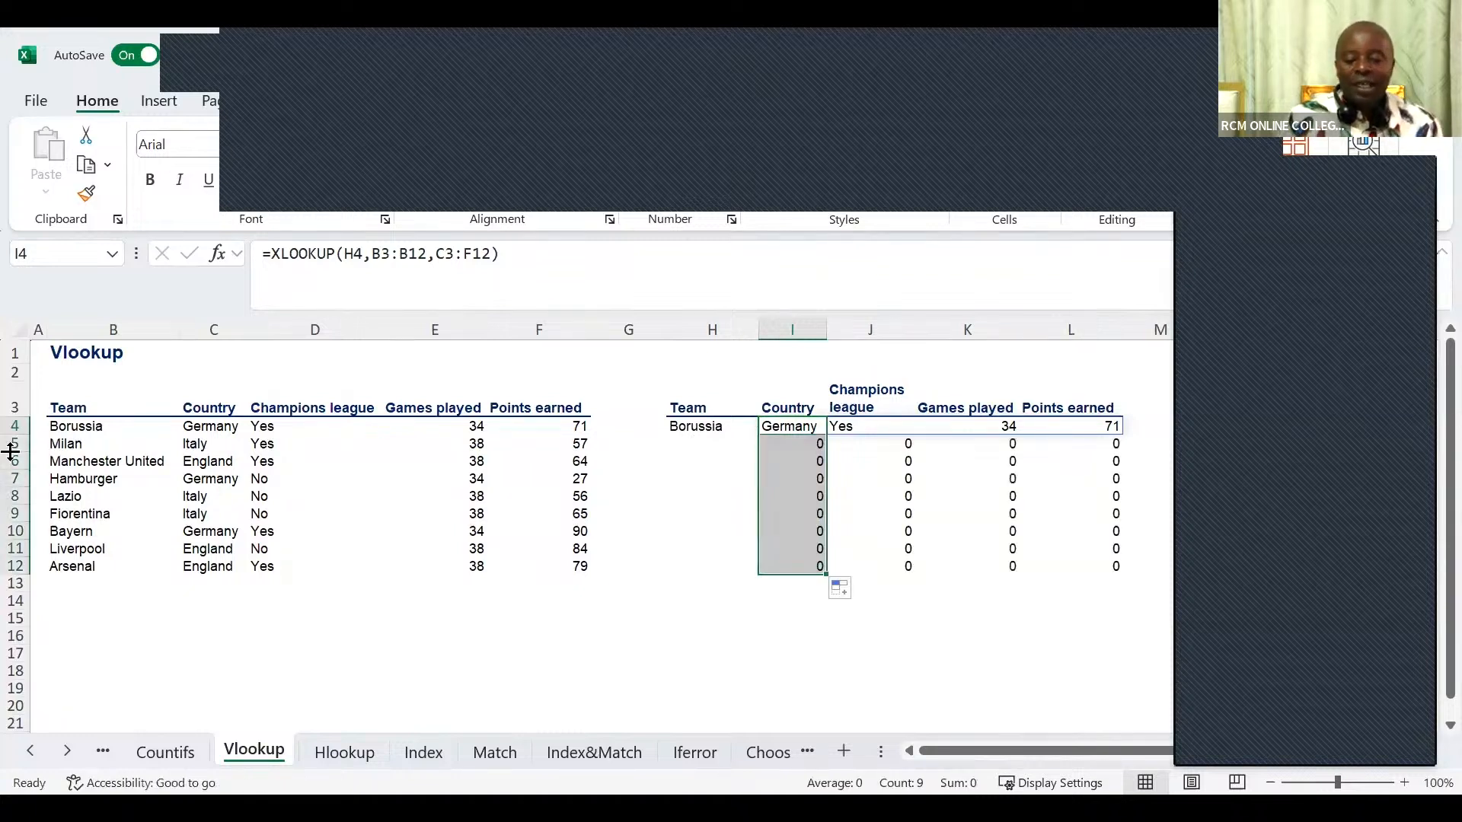
- Try Manchester United as a lookup team by copying it from B6 into H5, and clear H5 again
left_click(134, 465)
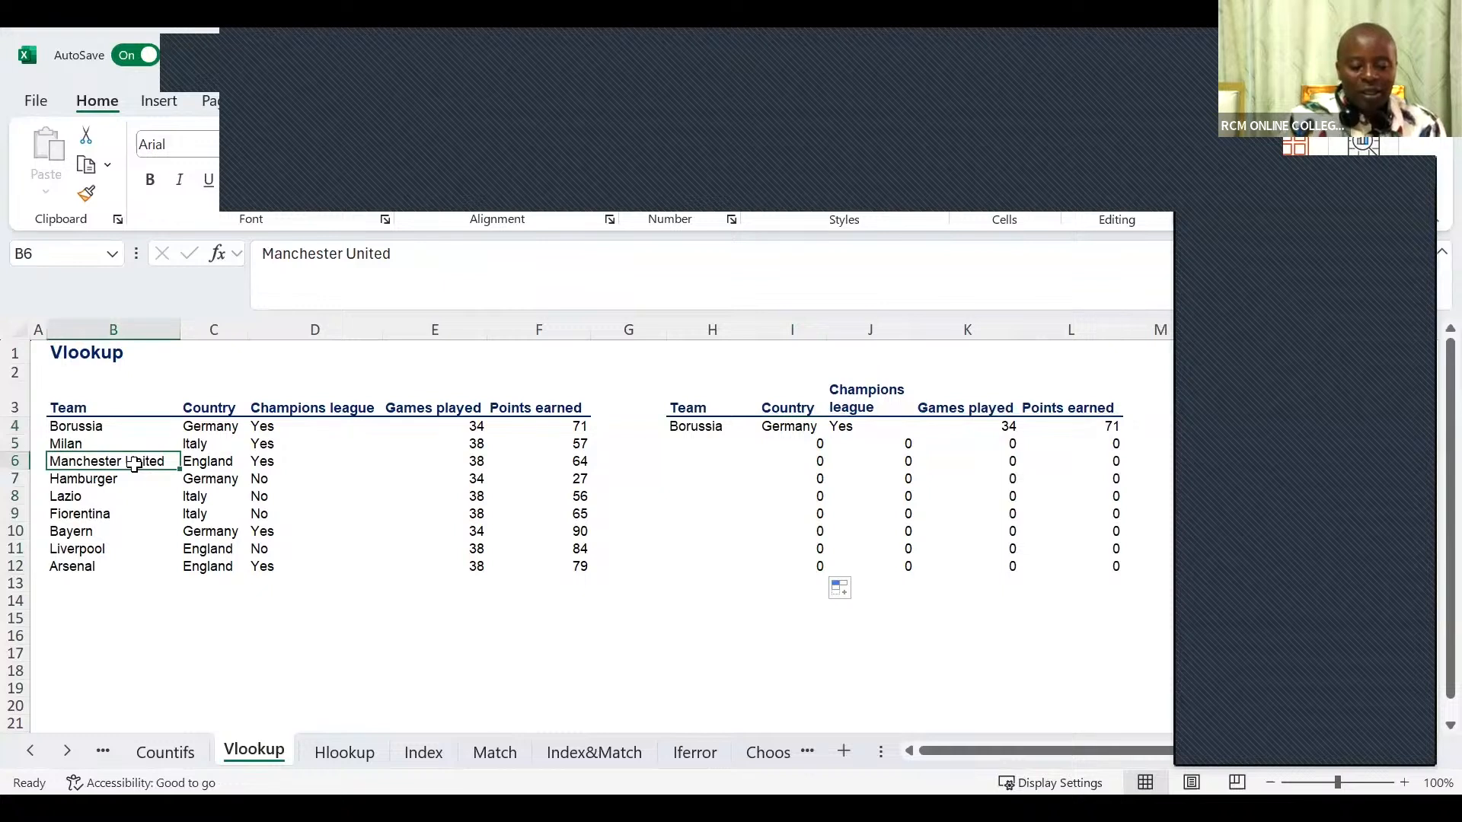
key("ctrl+c")
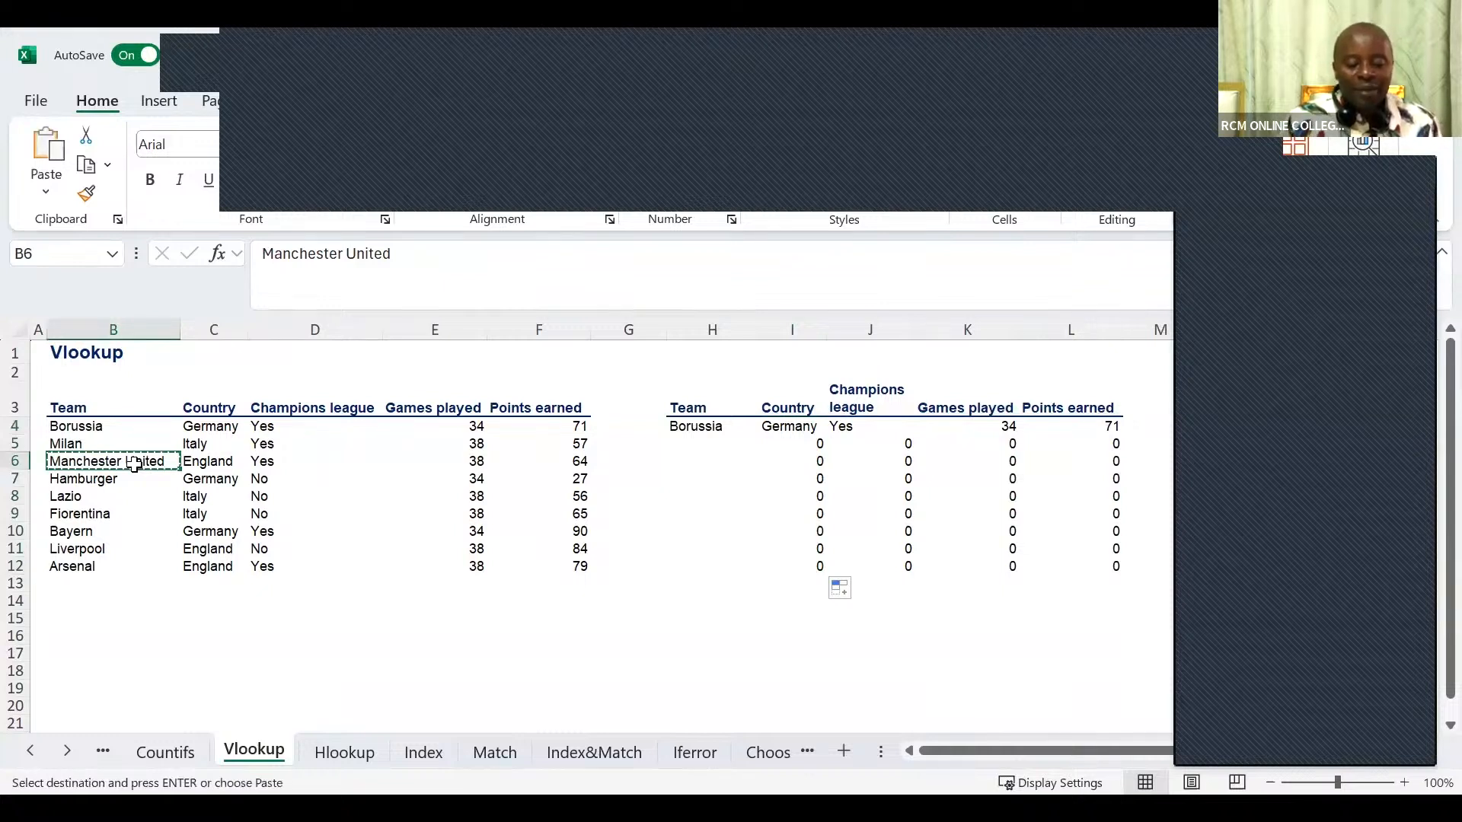
left_click(708, 445)
key("ctrl+v")
key("Escape")
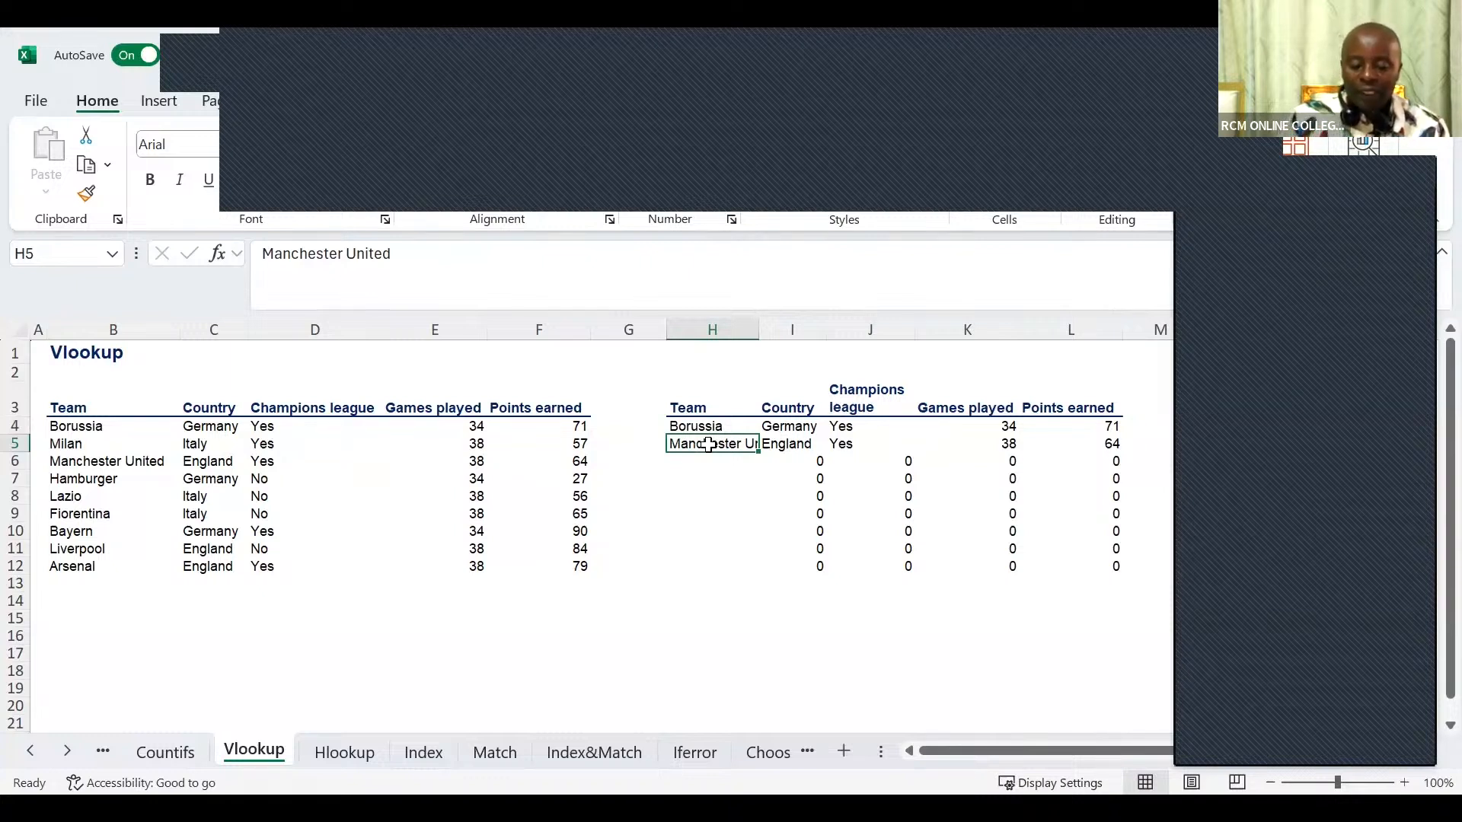
key("Delete")
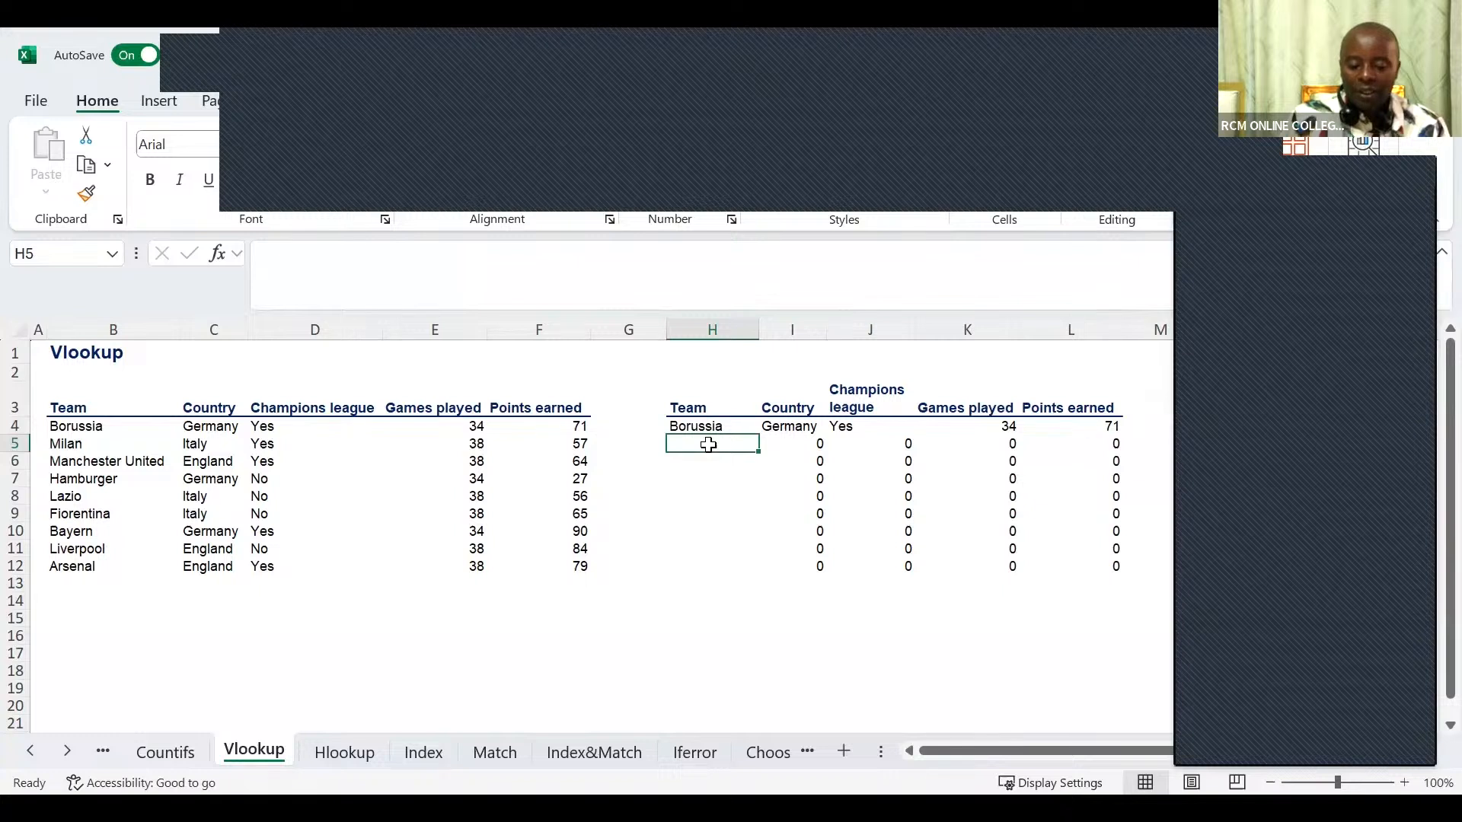
- Enter Arsenal in H5 and Lazio in H6 as lookup teams below Borussia
type("A")
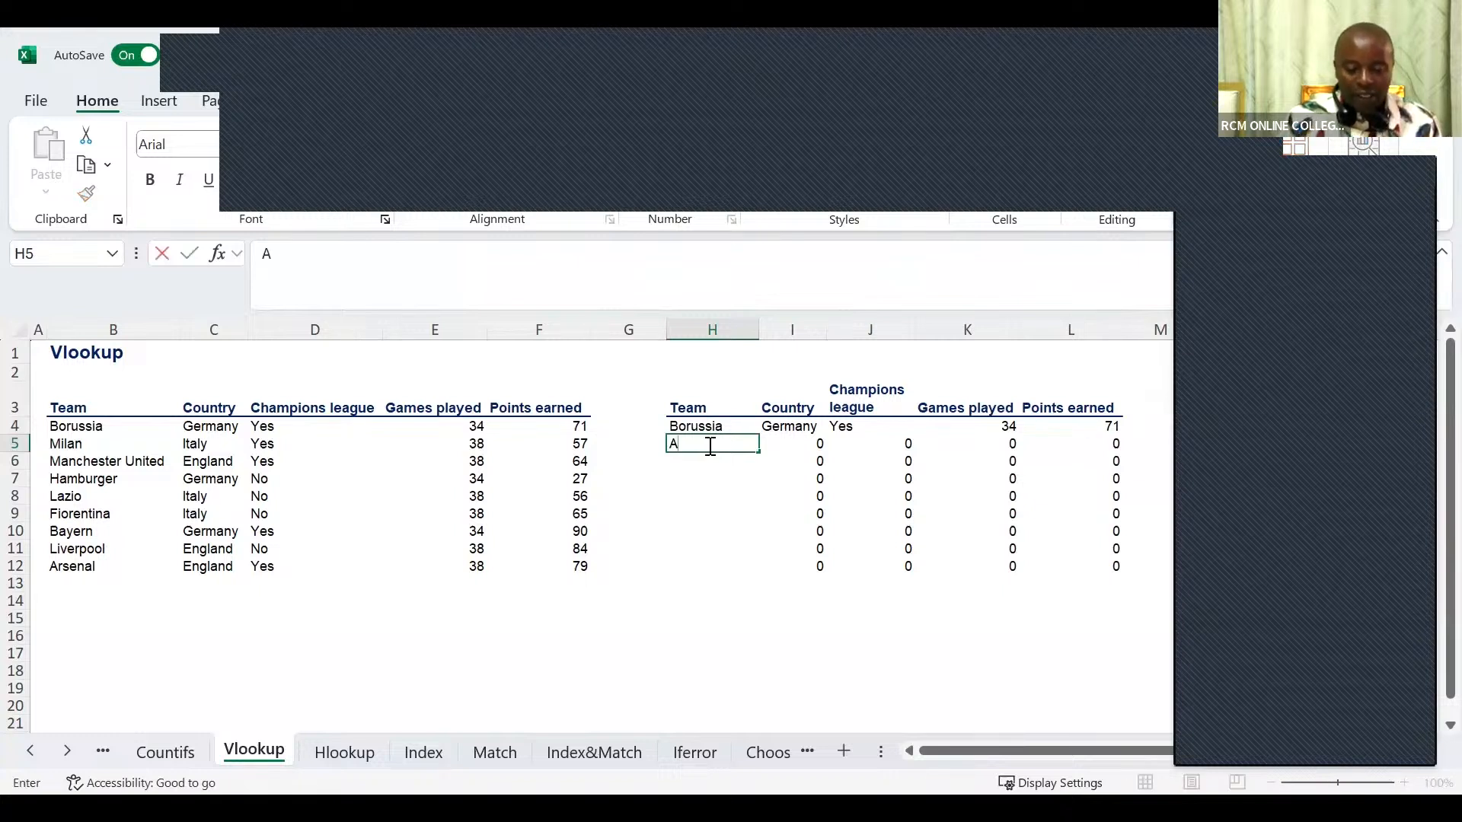
type("rsenal")
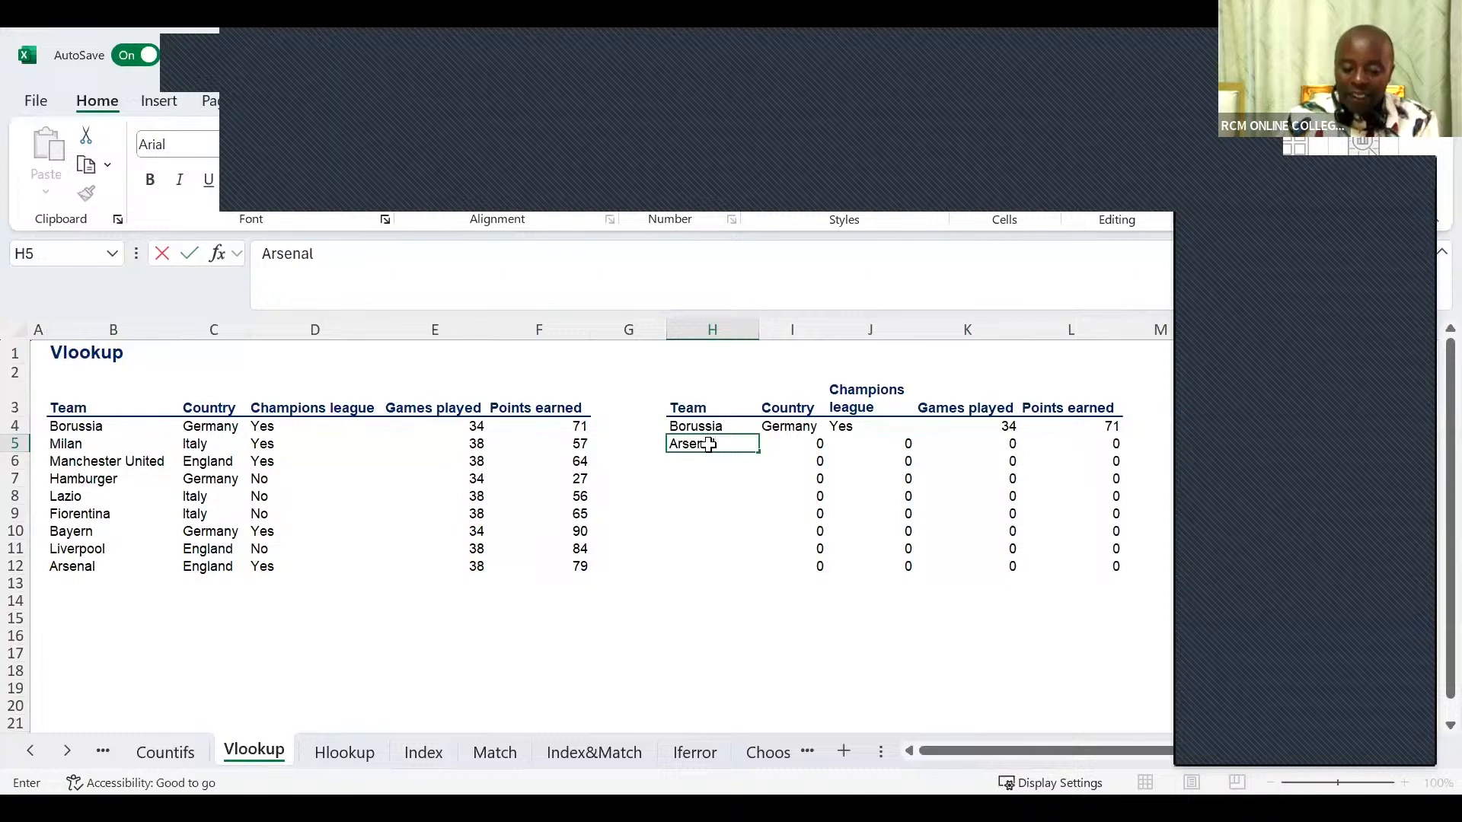
key("Return")
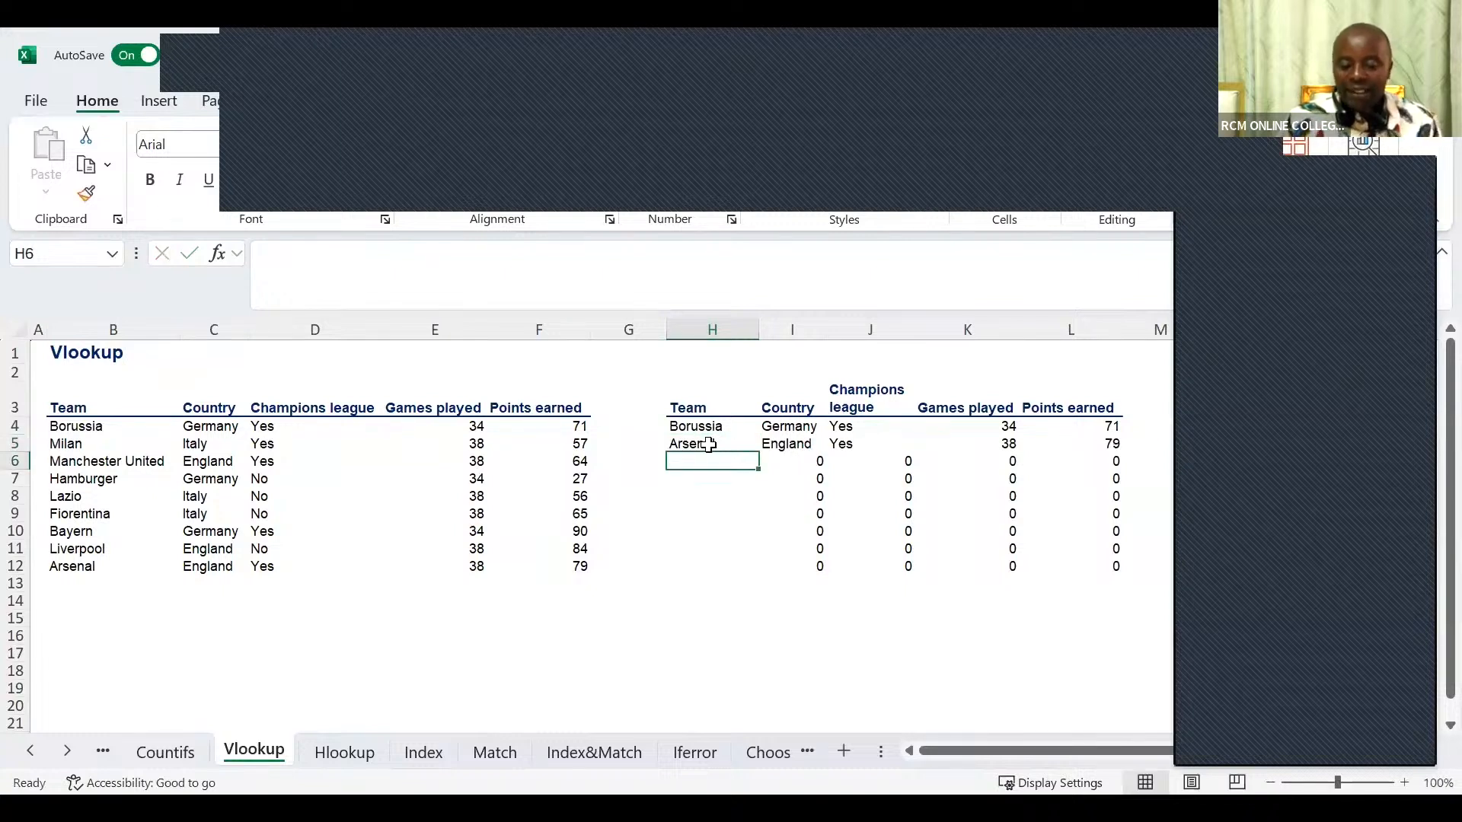
type("Lazio")
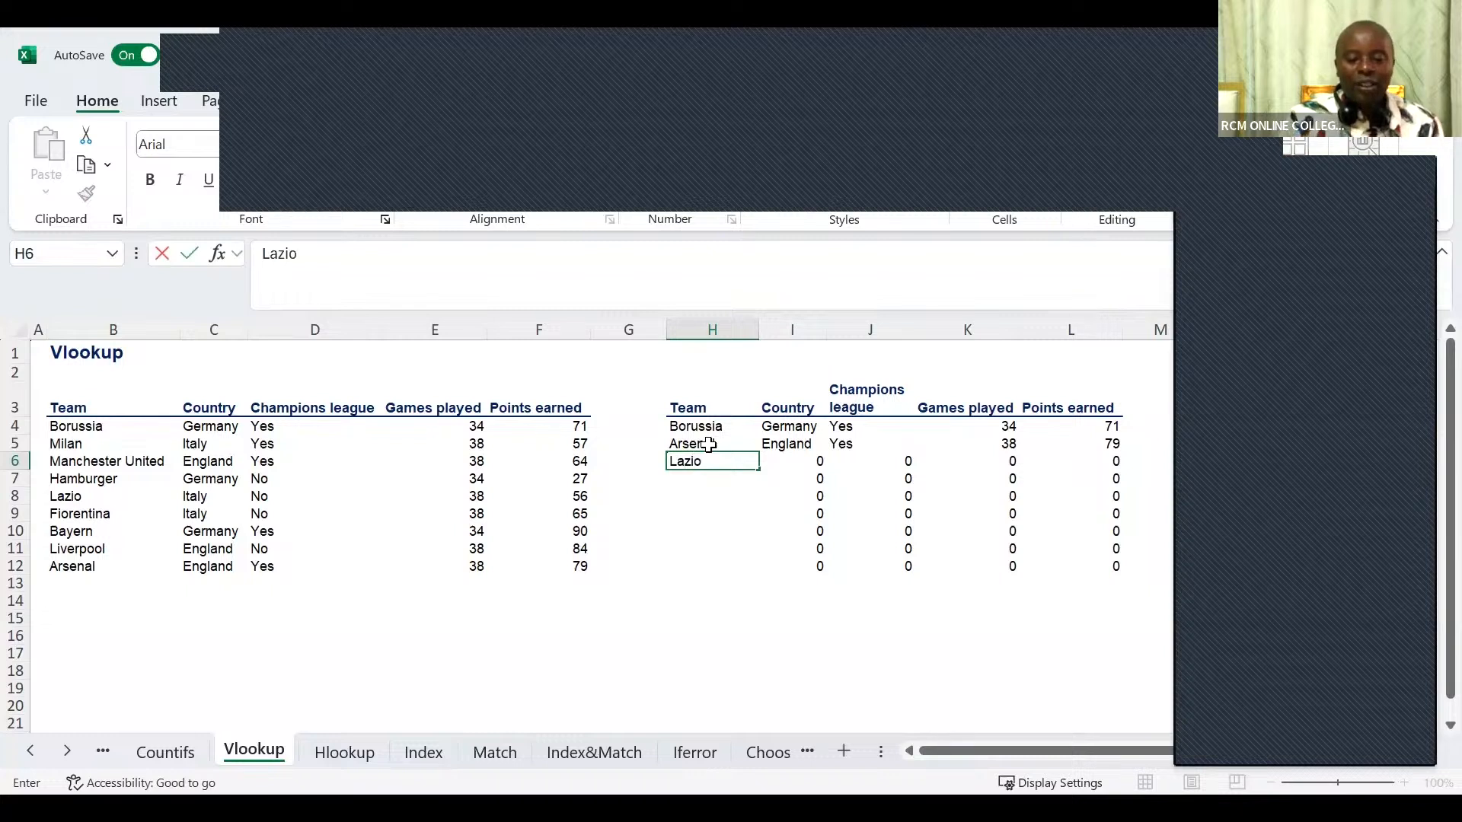
key("Return")
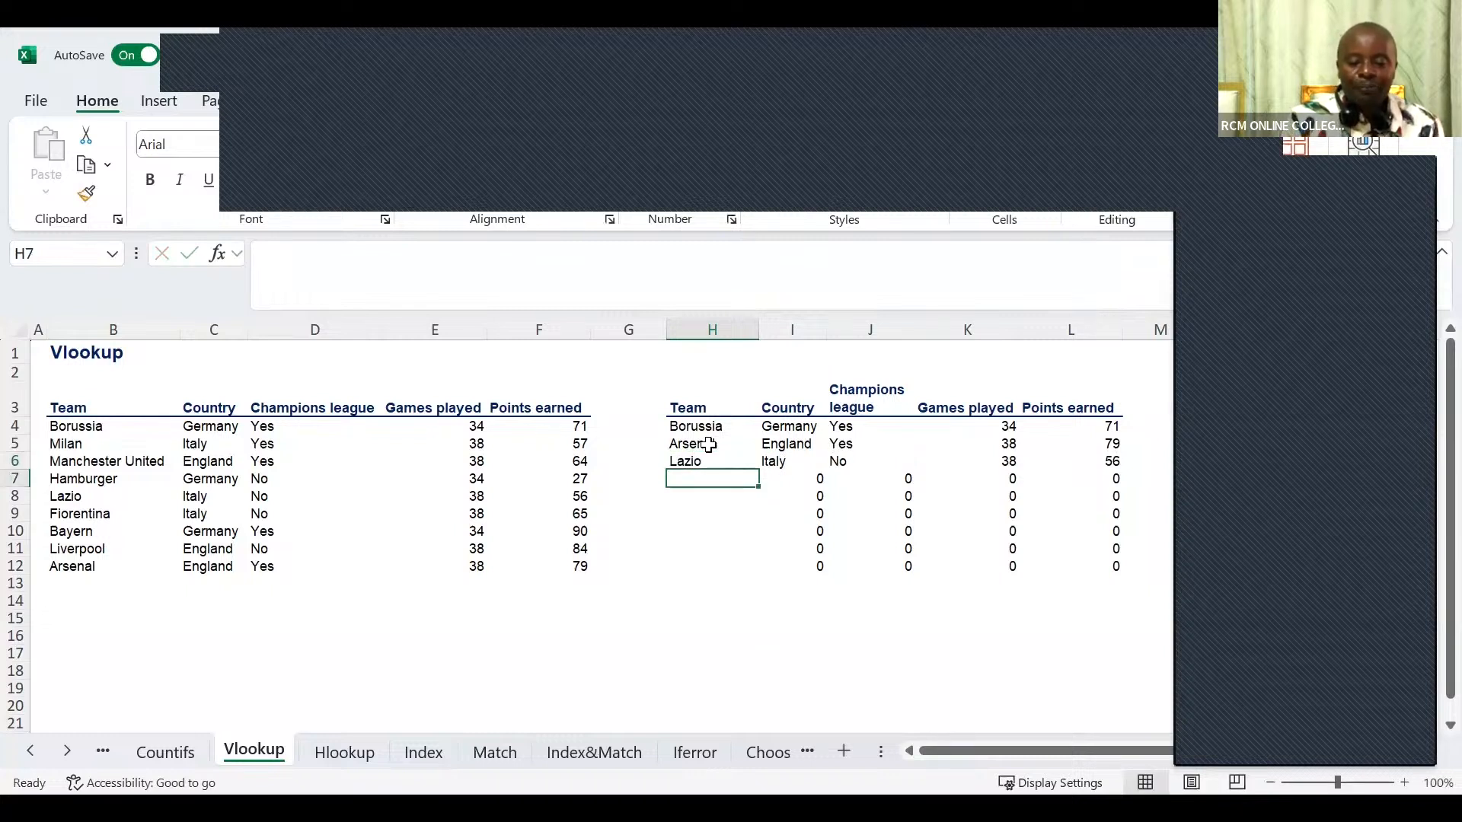